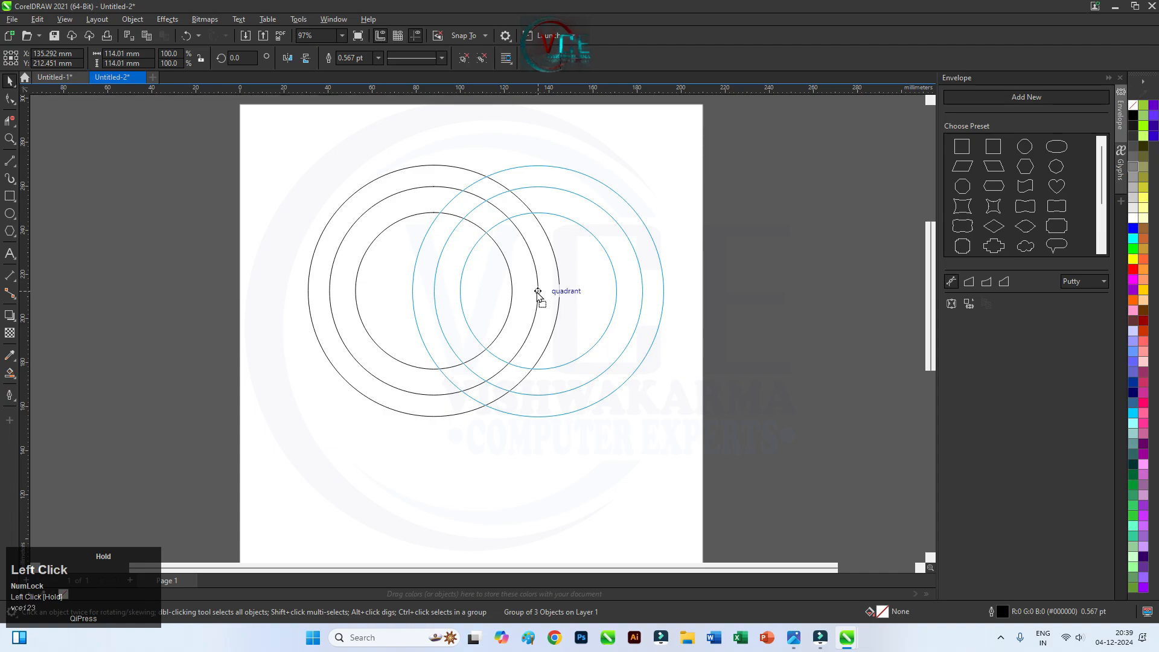
- Place a third copy of the three-circle group below and midway between the two existing groups
left_click_drag(540, 291, 489, 347)
right_click(488, 349)
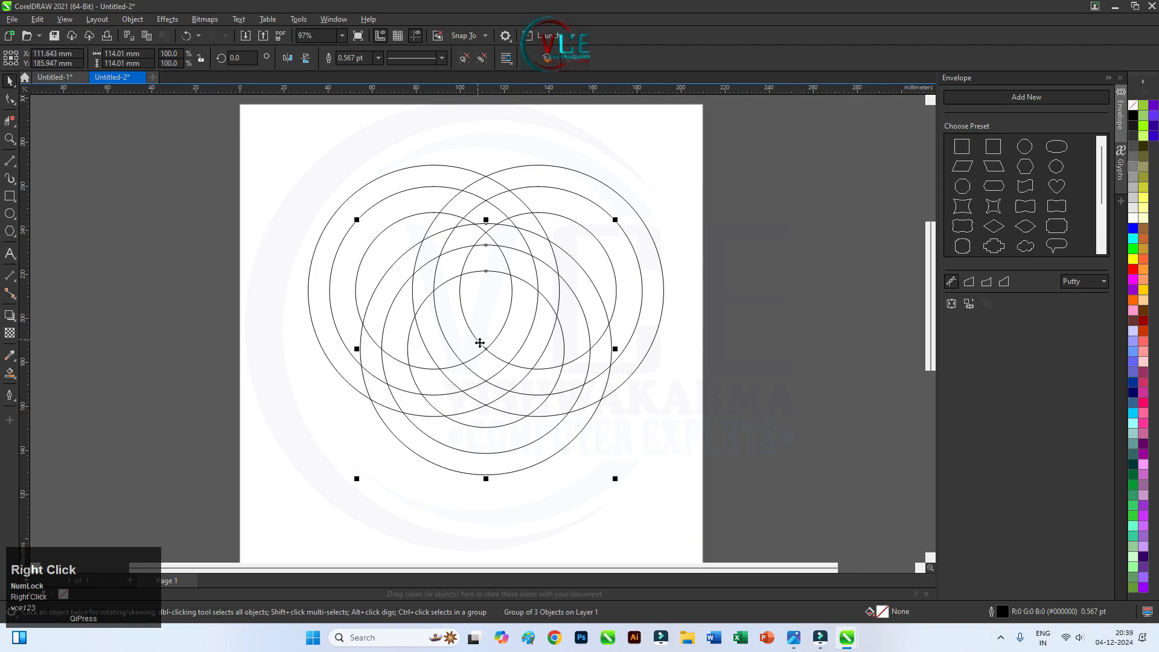
scroll(502, 350, "up", 1)
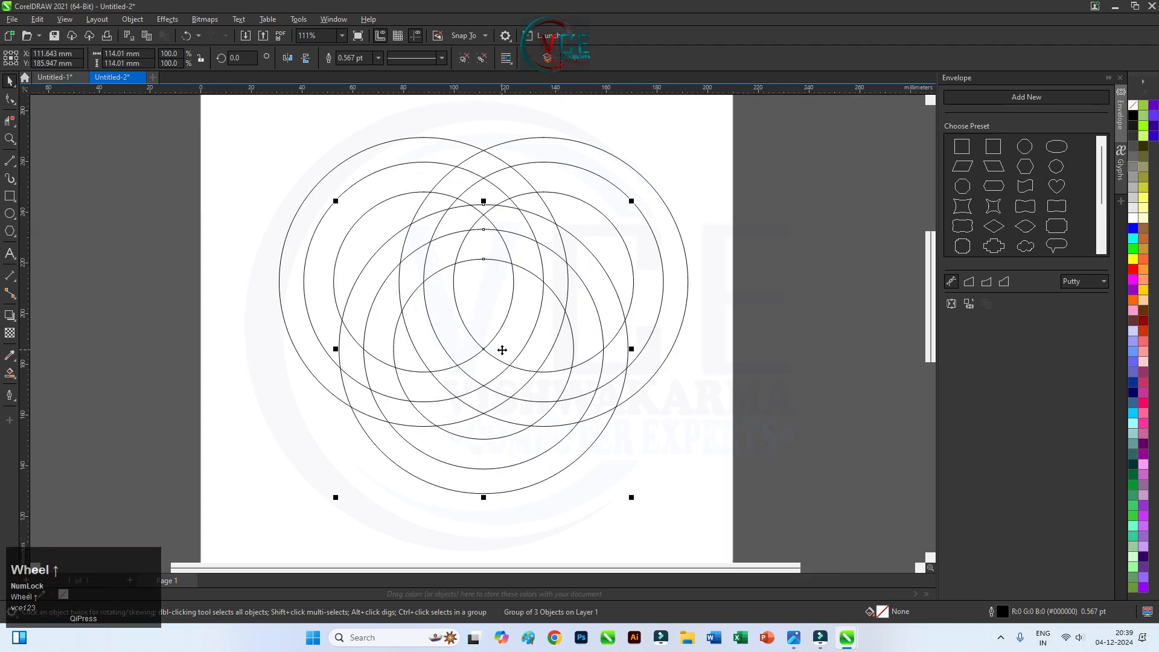
- Trim away the outer circle arcs above, beside and below the central overlap with Virtual Segment Delete
left_click(15, 124)
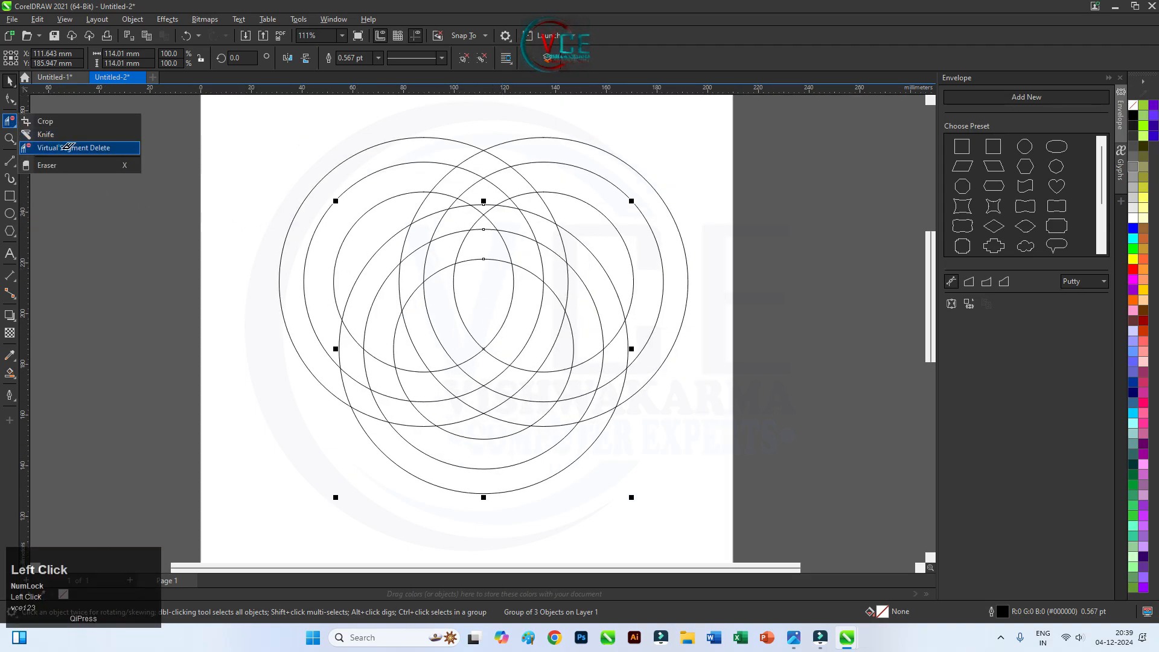
left_click(63, 148)
left_click(590, 171)
left_click_drag(606, 140, 596, 199)
left_click_drag(539, 168, 413, 186)
left_click(407, 131)
left_click_drag(491, 147, 469, 165)
left_click_drag(405, 363, 329, 483)
left_click(379, 305)
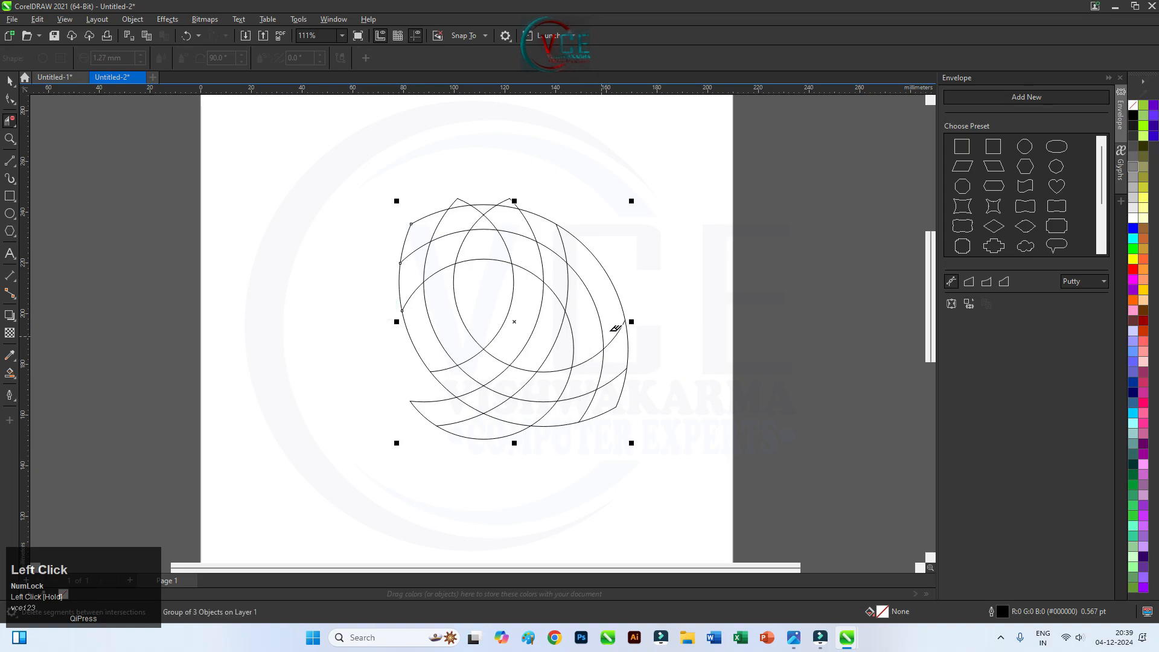
- Trim the leftover arcs at the lower right and below, leaving a shield outline with a pointed tip
left_click_drag(593, 418, 559, 445)
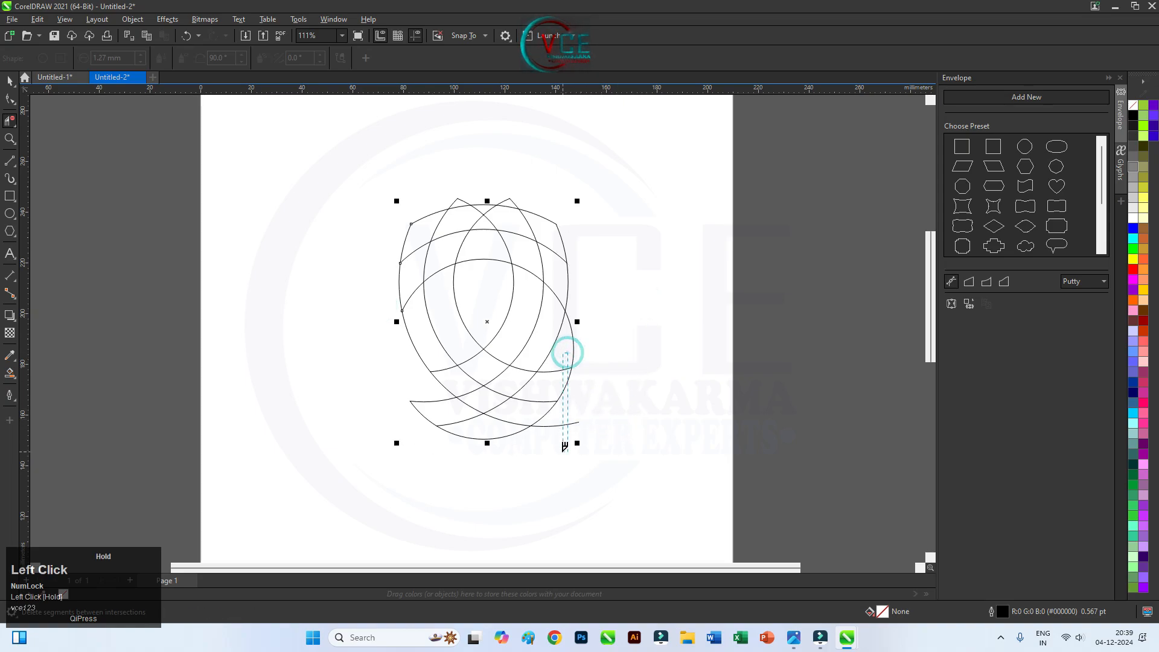
left_click(562, 404)
left_click(530, 417)
left_click(541, 397)
left_click(459, 413)
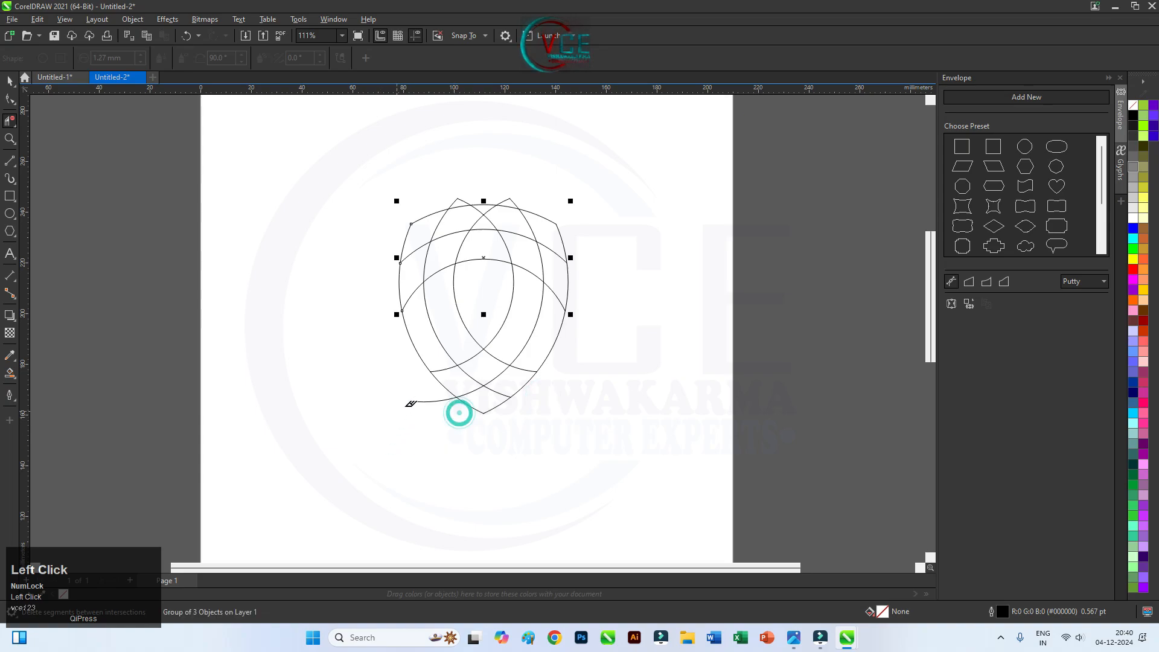
- Trim the arc ends protruding above the shield's top edge and deselect the artwork
scroll(500, 200, "up", 5)
left_click_drag(536, 201, 511, 202)
left_click(435, 198)
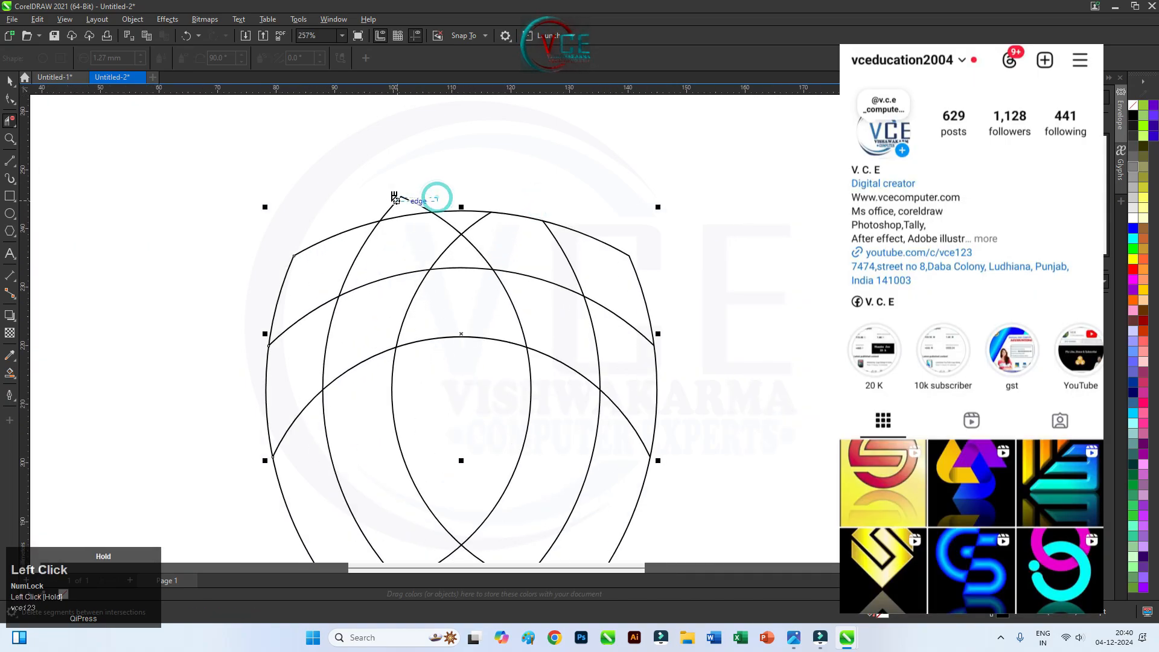
left_click(9, 81)
scroll(457, 192, "down", 2)
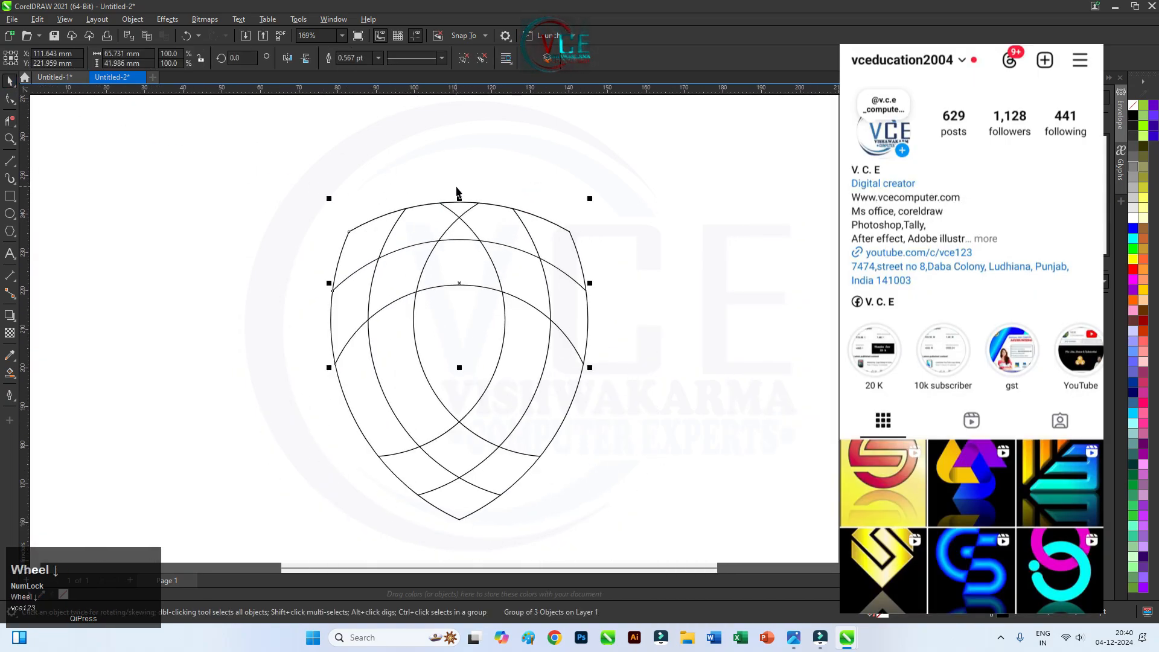
left_click(647, 207)
- Draw a straight line sloping down to the right across the lower shield, about 74 mm wide and 30 mm high
scroll(452, 304, "up", 1)
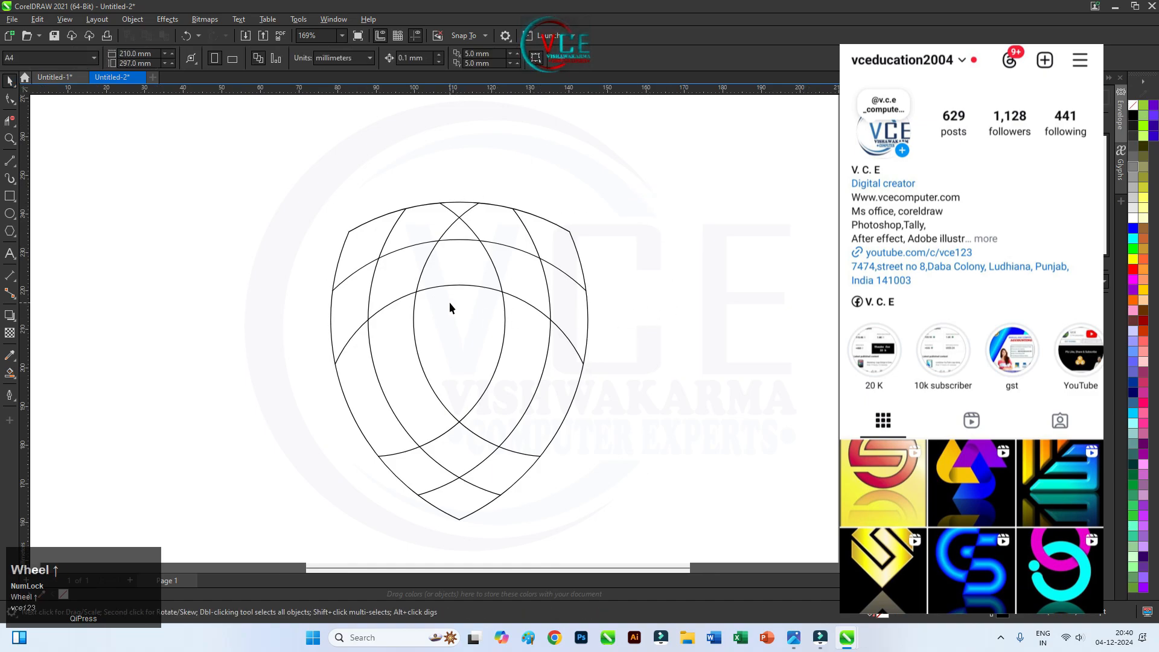
left_click(9, 162)
left_click_drag(284, 352, 612, 484)
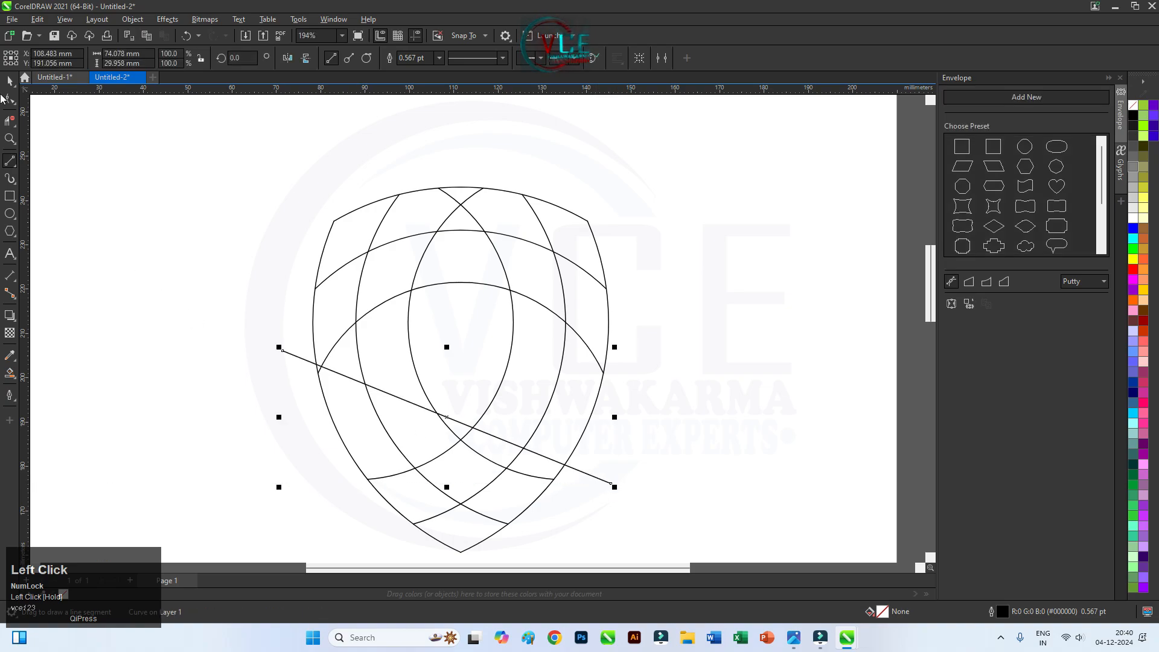
left_click(11, 84)
left_click(415, 406)
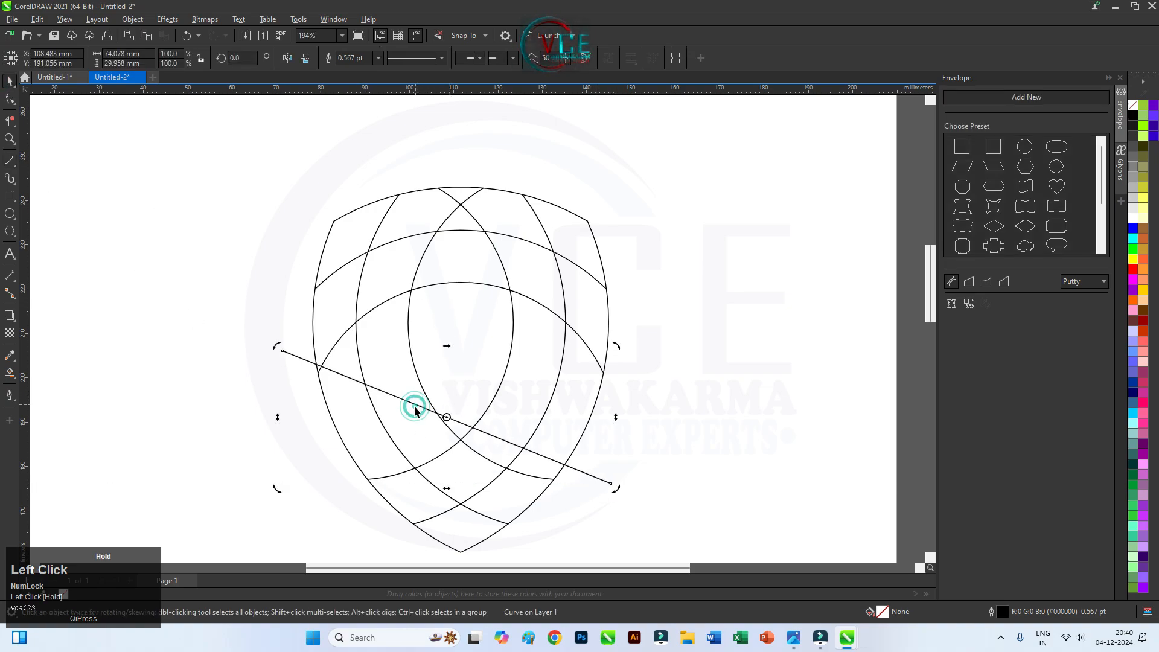
left_click(230, 339)
- Copy the diagonal line slightly upward and repeat the duplication four times for six evenly spaced parallel lines
left_click_drag(388, 399, 408, 375)
right_click(409, 375)
key("ctrl+d")
key("ctrl+d")
key("ctrl+d")
key("ctrl+d")
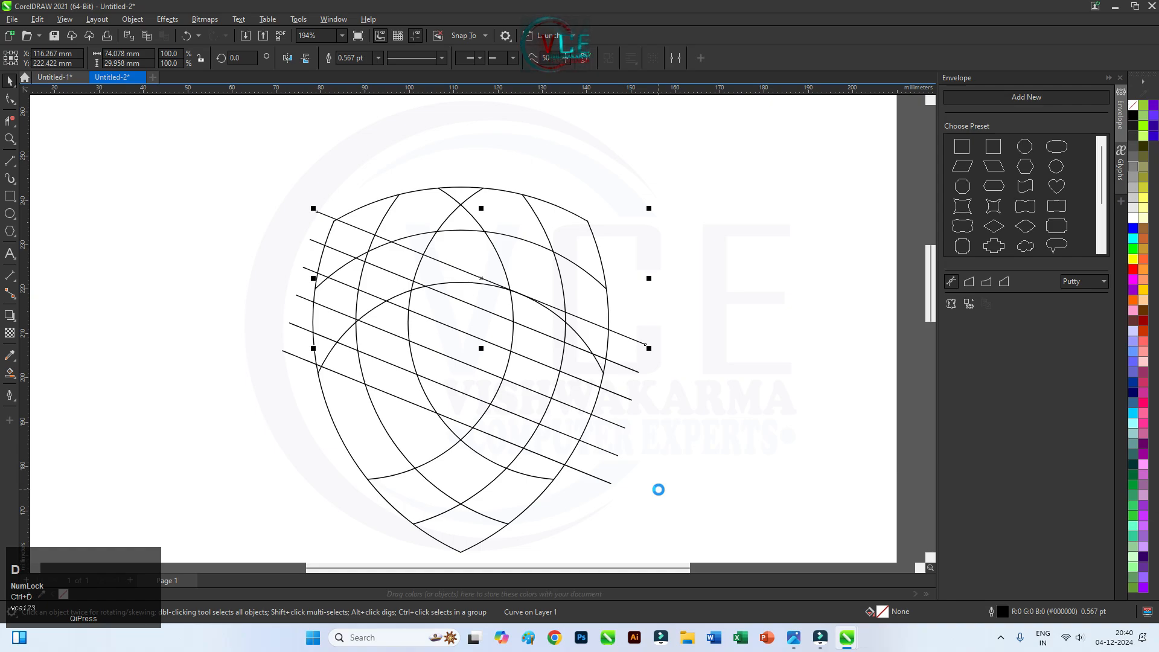
- Select all the shield curves and lines and fill the upper right outer band dark gray with Smart Fill
scroll(605, 150, "down", 1)
left_click_drag(675, 153, 364, 506)
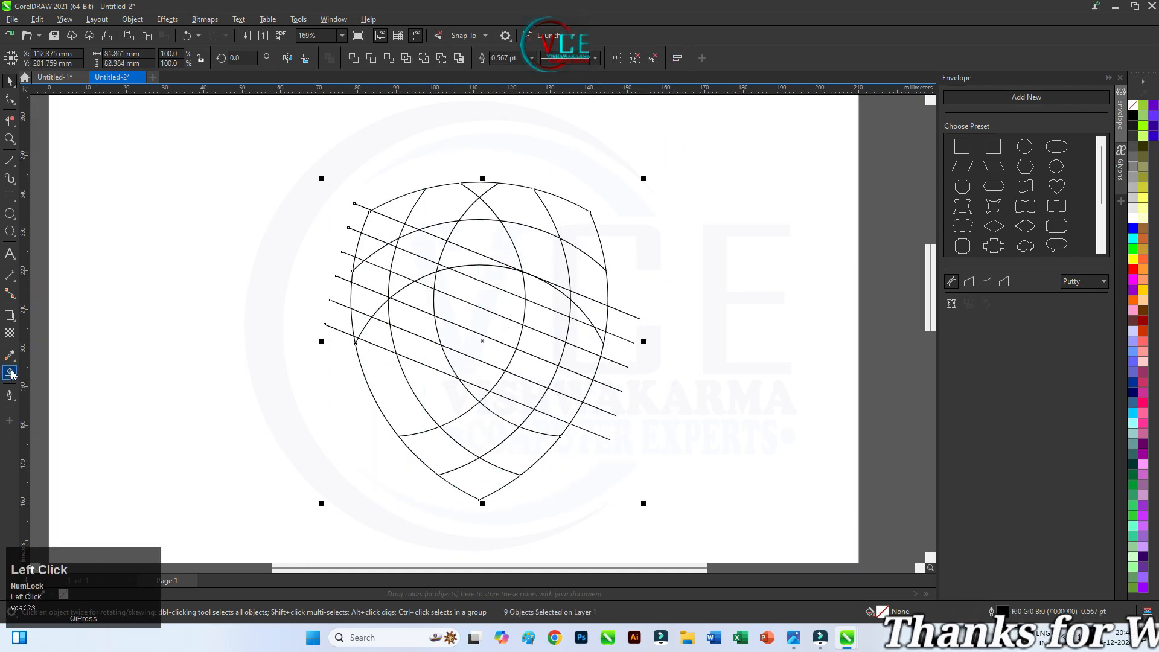
left_click_drag(11, 374, 23, 376)
left_click(61, 391)
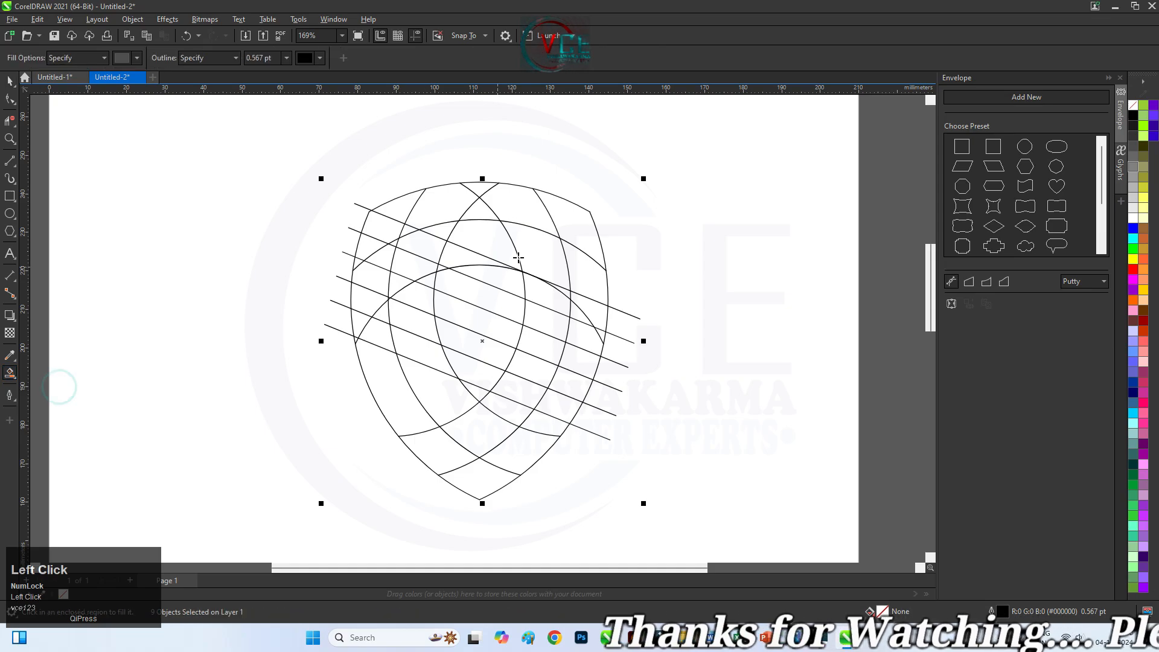
scroll(560, 225, "up", 2)
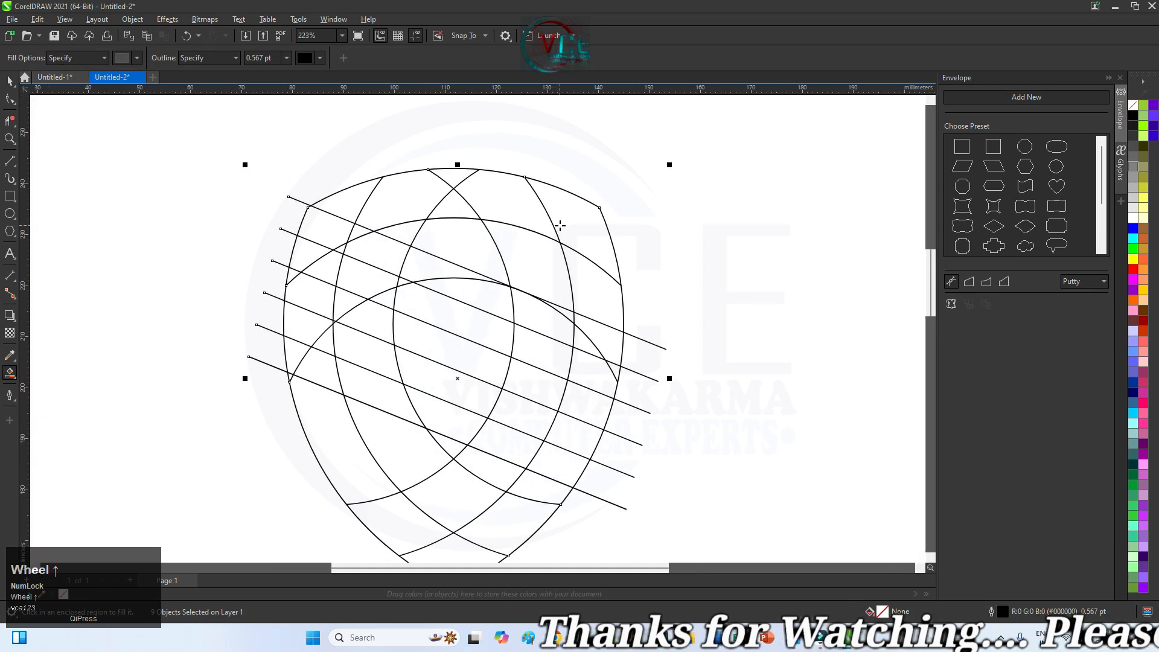
left_click(595, 307)
left_click(577, 223)
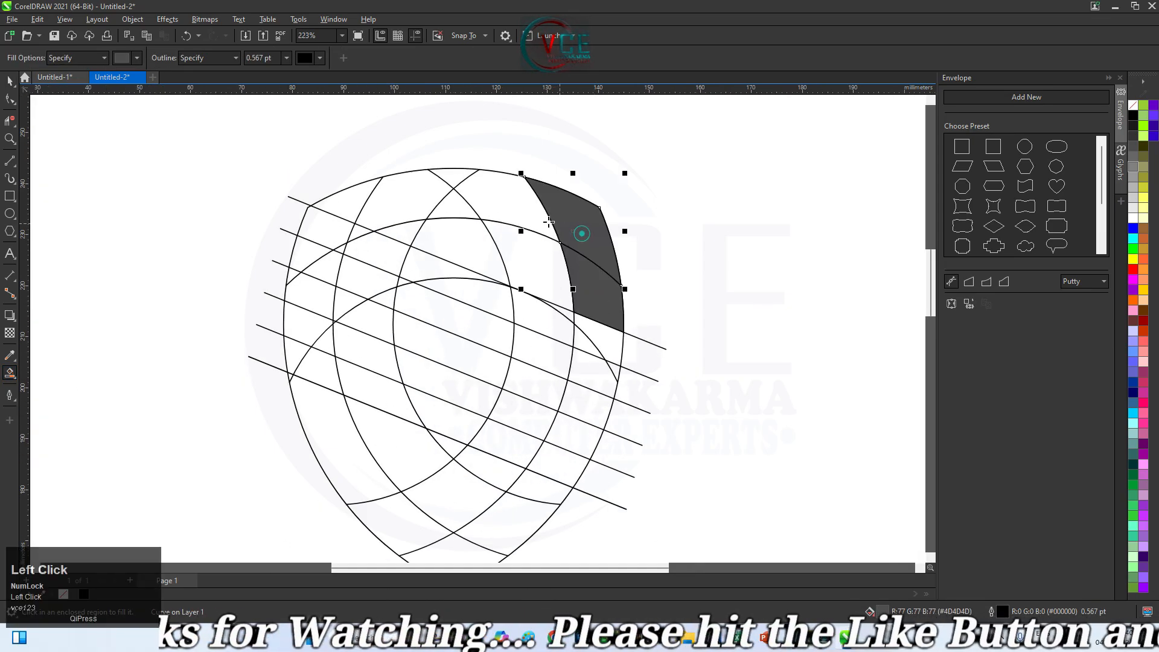
- Smart-fill the regions of the shield's top band dark gray, from the right section across the center
left_click(523, 202)
left_click(454, 199)
left_click(454, 202)
left_click(420, 207)
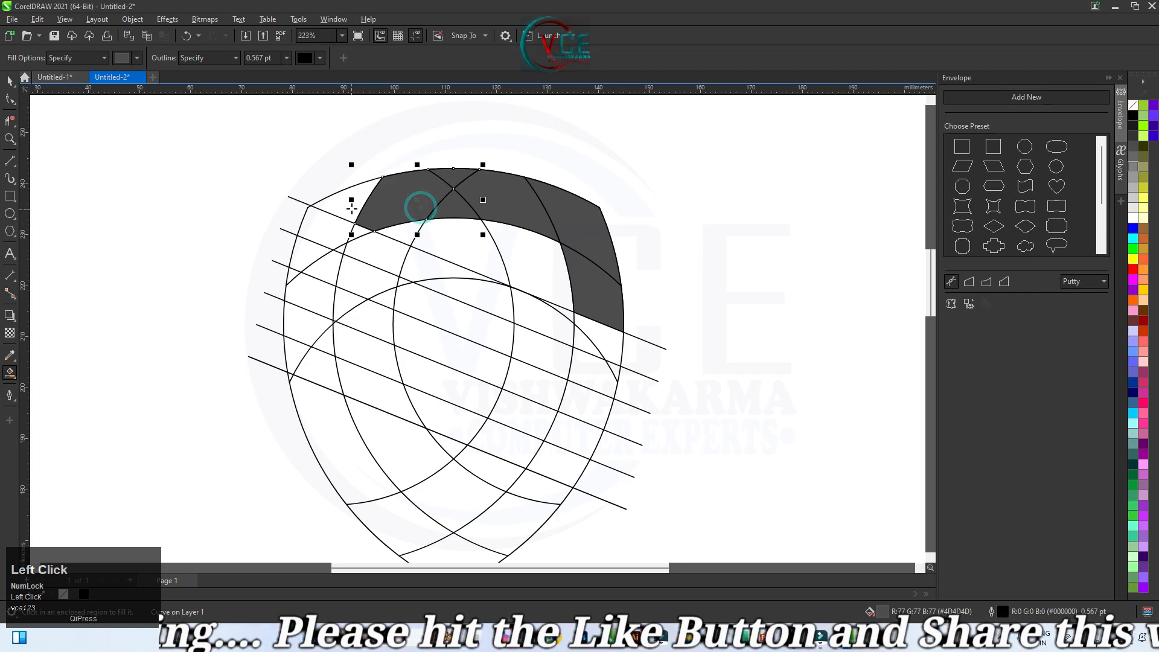
- Smart-fill the upper left corner and left band dark gray, down to the lower diagonal stripe
left_click(351, 208)
left_click(358, 232)
left_click(336, 233)
left_click(317, 260)
left_click(314, 290)
left_click(323, 332)
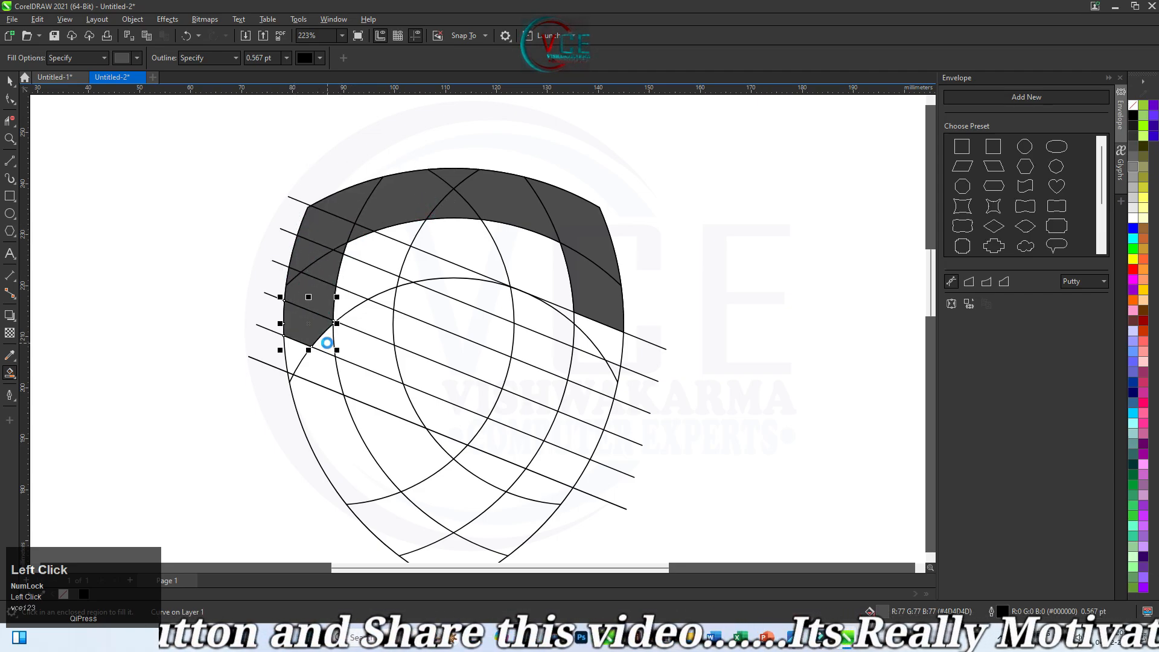
- Smart-fill the lower diagonal stripe dark gray from the left band to the inner right arc
left_click(352, 342)
left_click(454, 379)
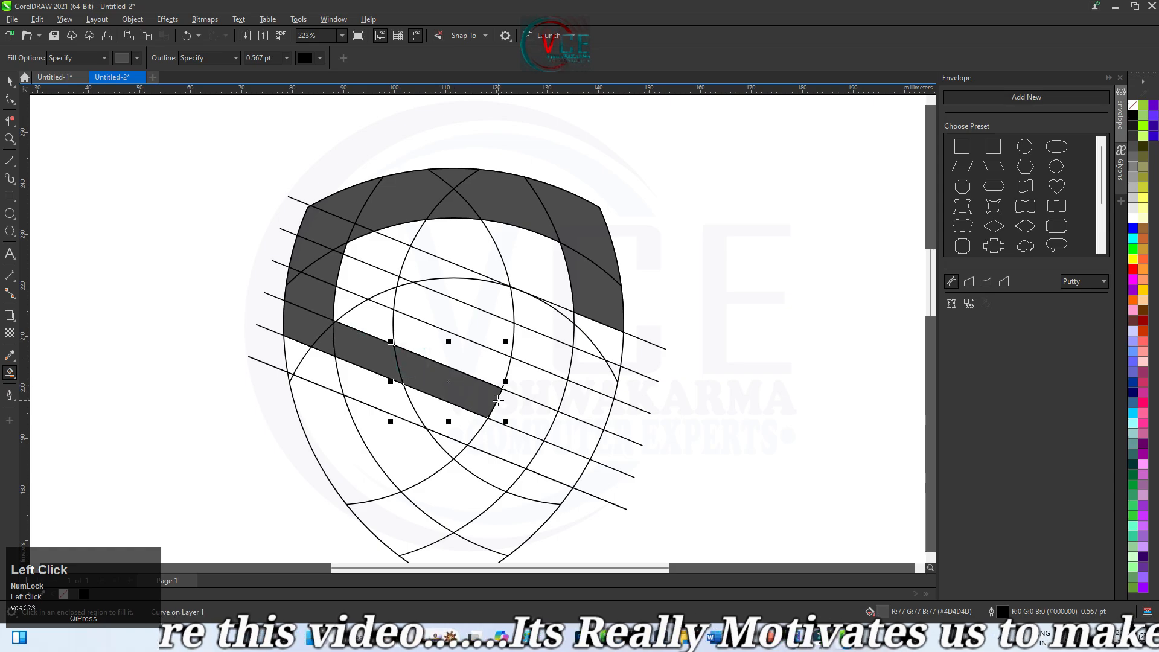
scroll(310, 384, "up", 2)
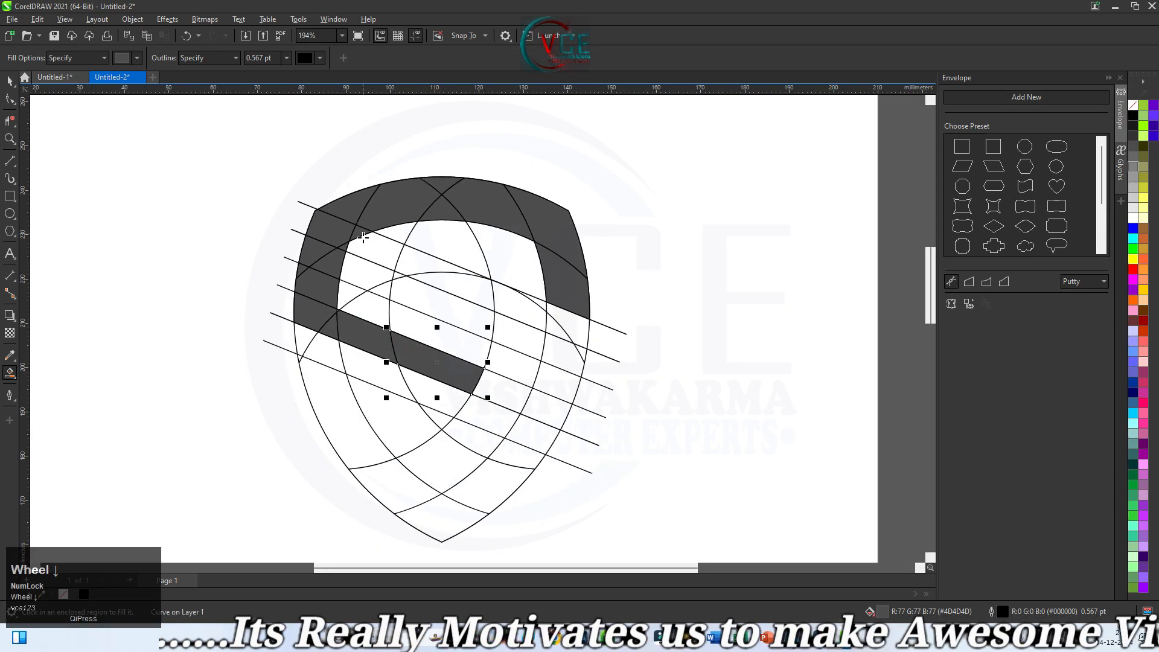
- Smart-fill the lower left band and the shield's bottom tip dark gray
left_click(326, 367)
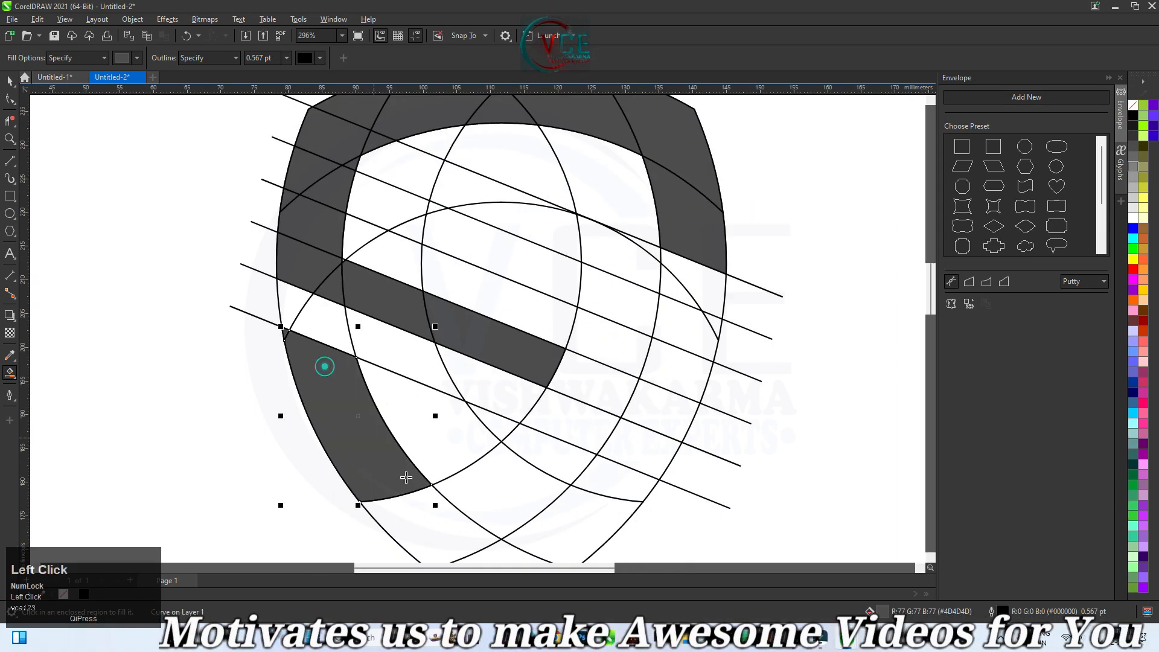
left_click(445, 516)
scroll(375, 337, "down", 1)
left_click(463, 510)
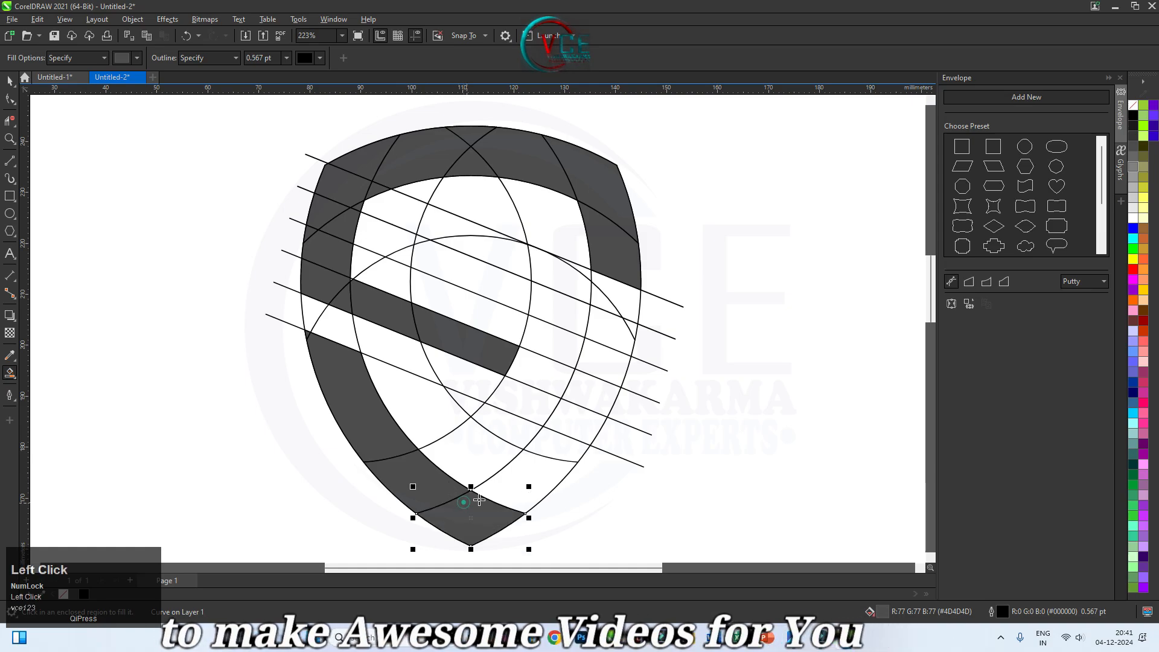
- Smart-fill the lower right band dark gray, from the bottom tip up to the upper diagonal stripe
left_click(518, 478)
left_click(559, 442)
left_click(576, 417)
left_click(586, 393)
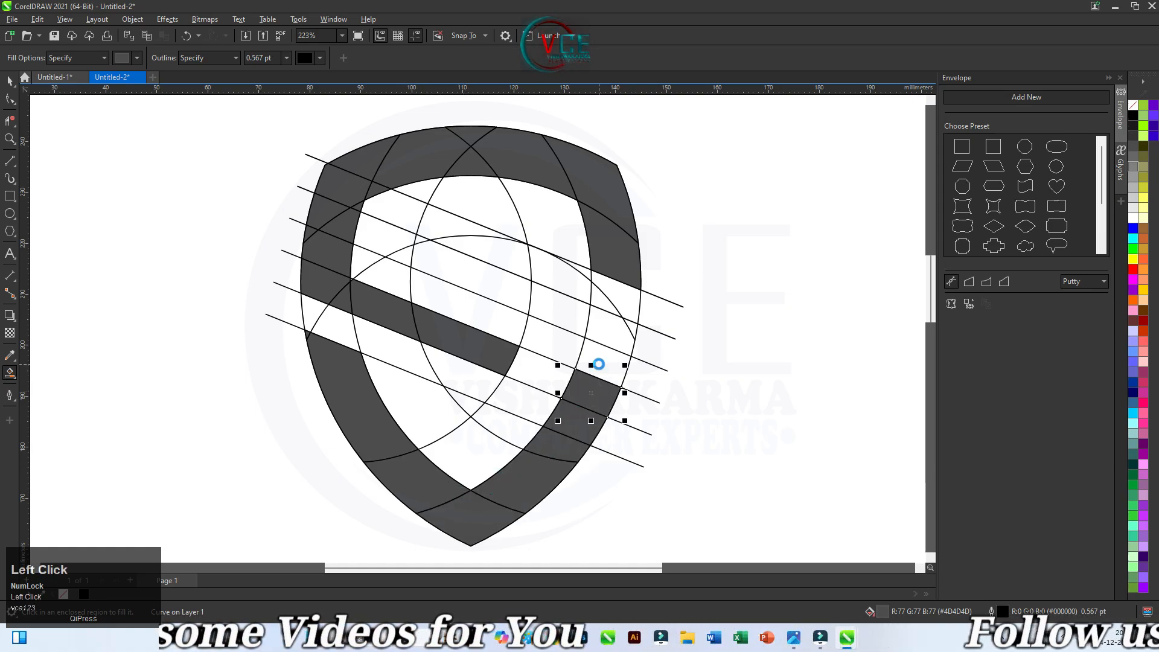
left_click(599, 364)
- Smart-fill the upper diagonal stripe dark gray, from the right band to its pointed left end
left_click(613, 320)
left_click(628, 326)
left_click(574, 311)
left_click(479, 284)
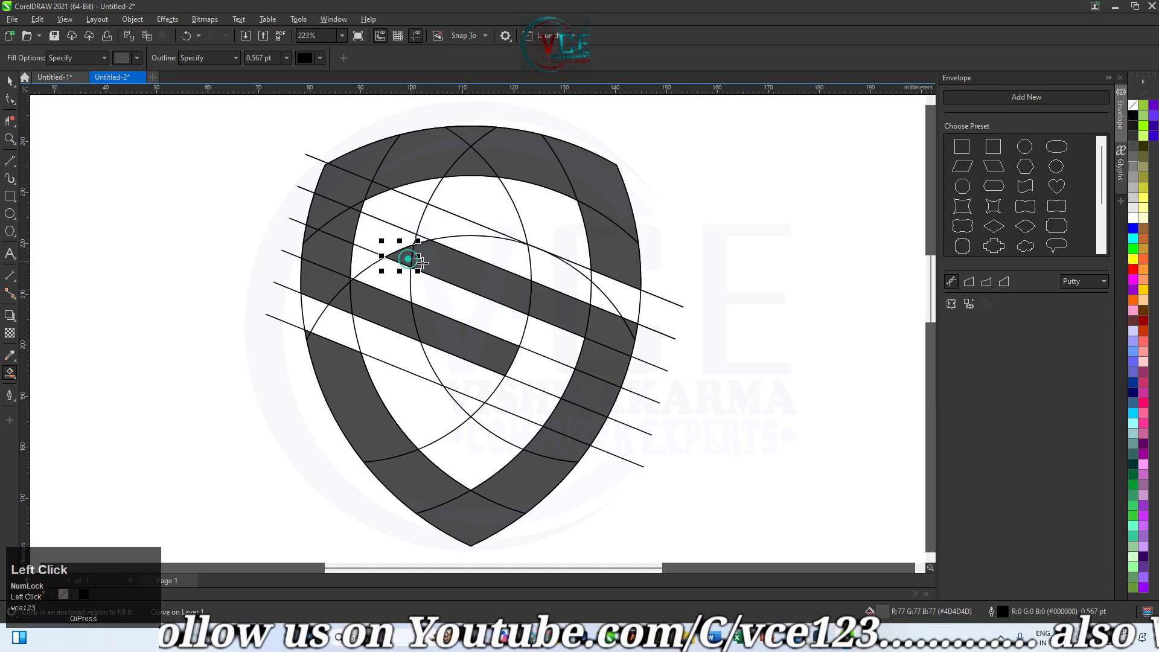
- Smart-fill the inner cap above the upper stripe and the pointed area below the lower stripe, then deselect
left_click(489, 252)
left_click(474, 377)
left_click(472, 403)
left_click(10, 80)
left_click(171, 174)
- Delete the three uppermost diagonal construction lines
left_click(310, 156)
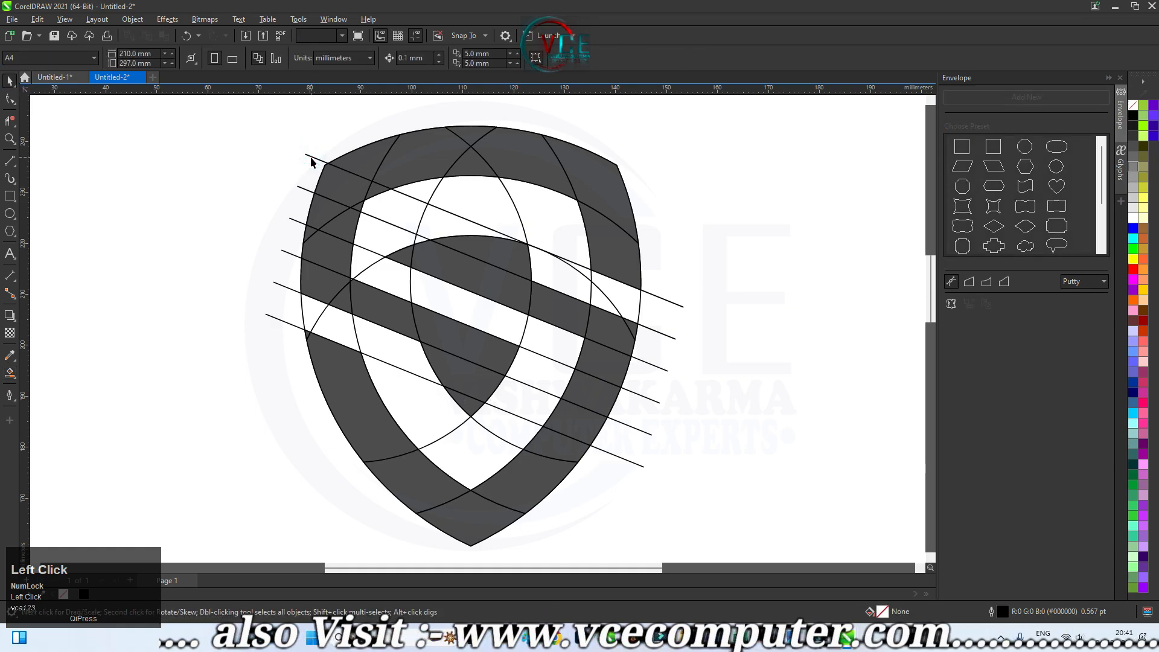
key("Delete")
left_click(307, 191)
key("Delete")
left_click(293, 221)
key("Delete")
- Delete the three lower diagonal construction lines
left_click(290, 253)
key("Delete")
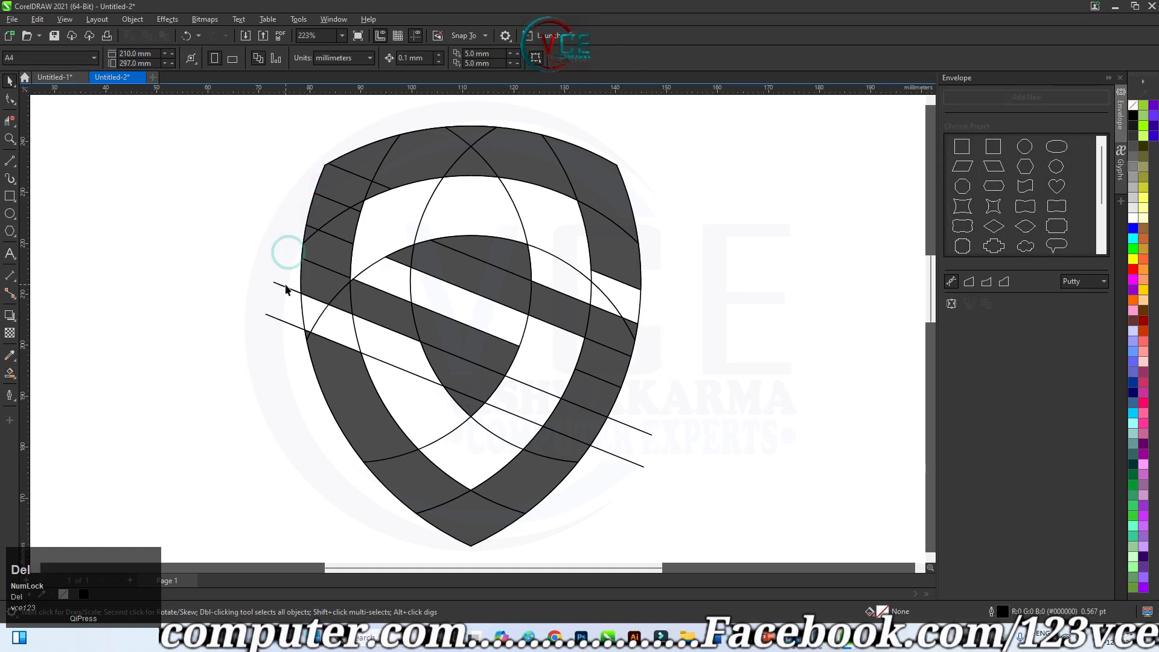
left_click(277, 317)
key("Delete")
left_click(281, 285)
key("Delete")
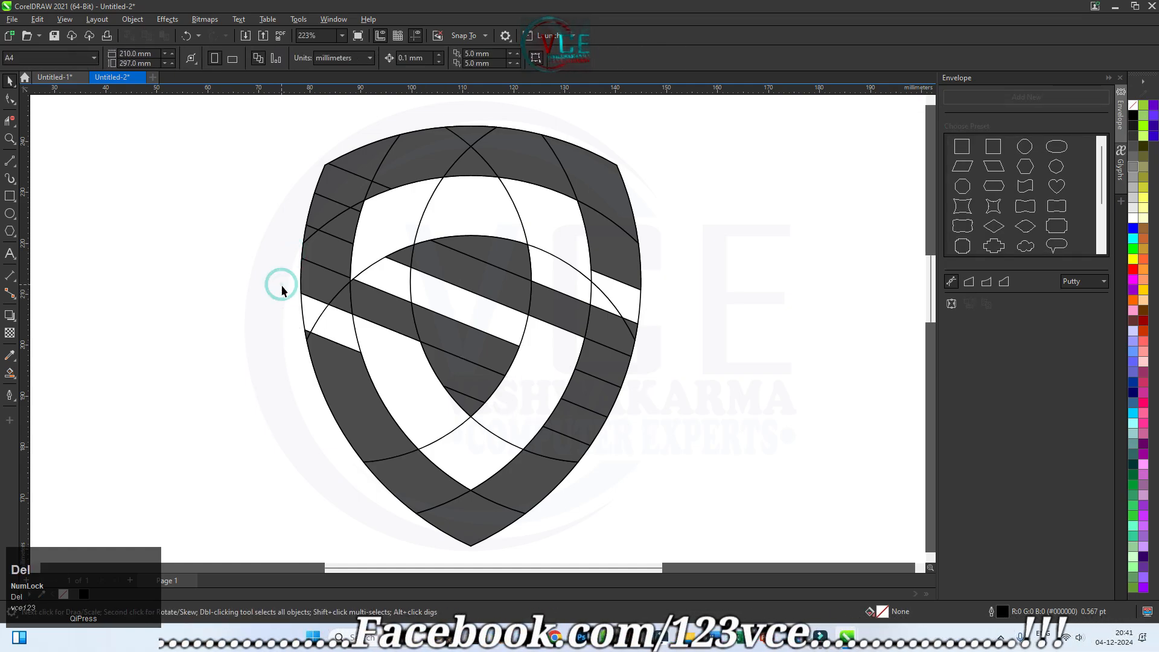
- Delete two of the trimmed circle groups used as construction curves
left_click(355, 326)
key("Delete")
left_click(302, 309)
key("Delete")
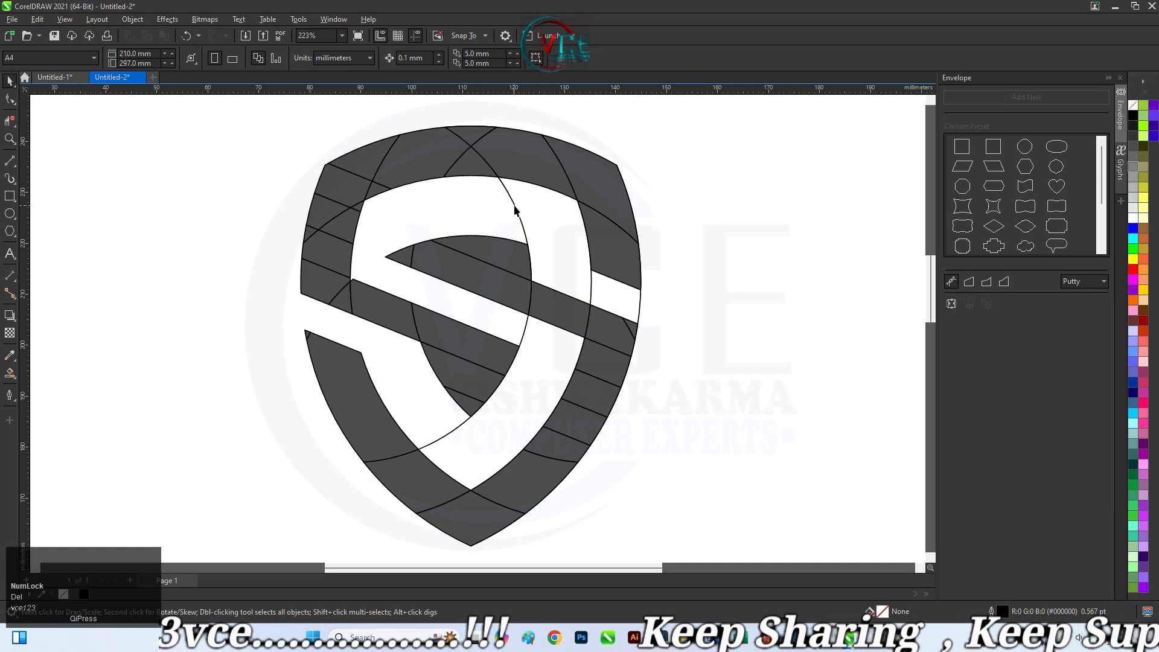
- Undo the latest deletions to restore the trimmed circle groups and the three lower diagonal lines
scroll(352, 285, "up", 3)
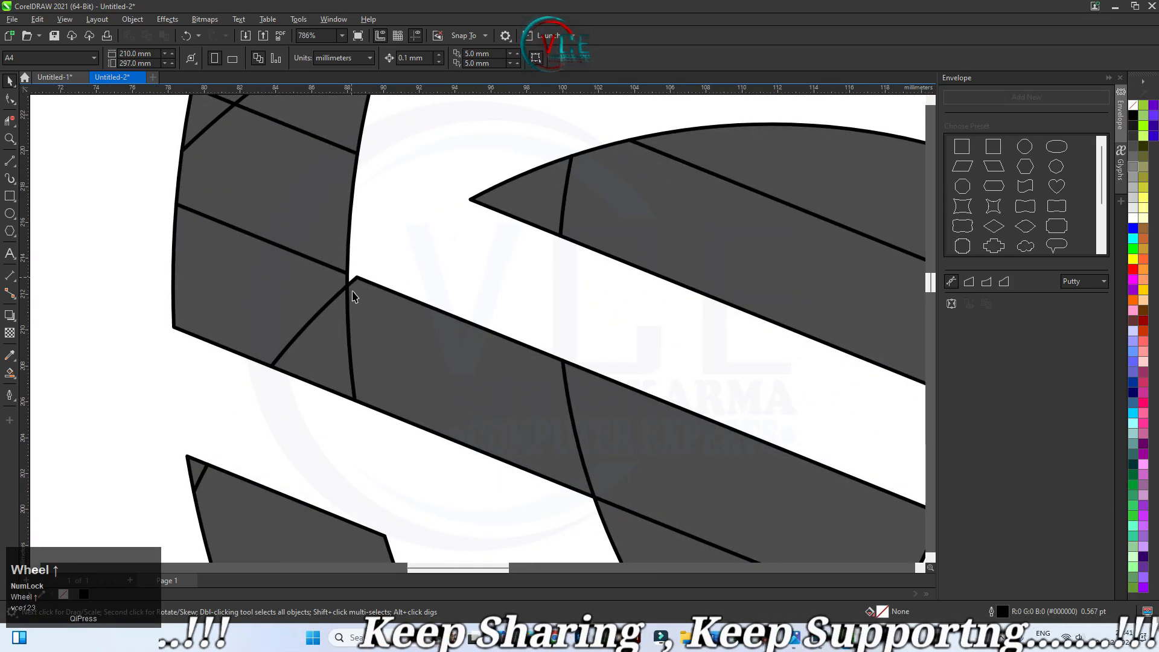
key("ctrl+z")
key("ctrl+z")
key("ctrl+z")
key("ctrl+z")
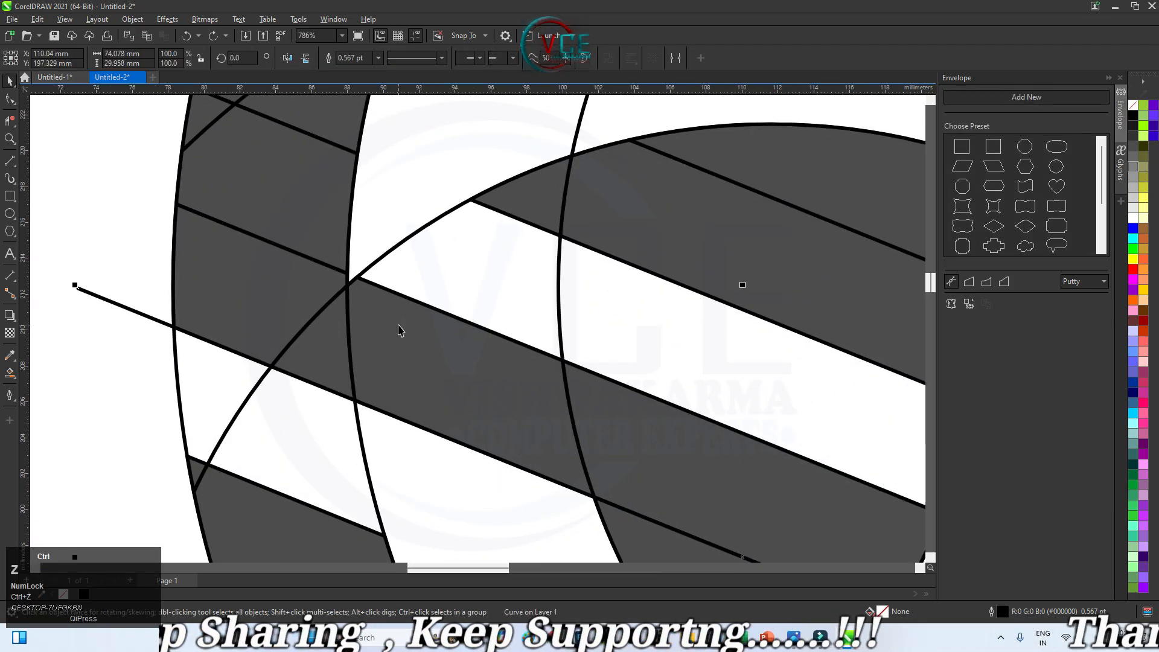
- Smart-fill the tiny triangular gap where the left inner arc meets the lower diagonal stripe dark gray
left_click_drag(10, 373, 41, 383)
scroll(365, 258, "up", 3)
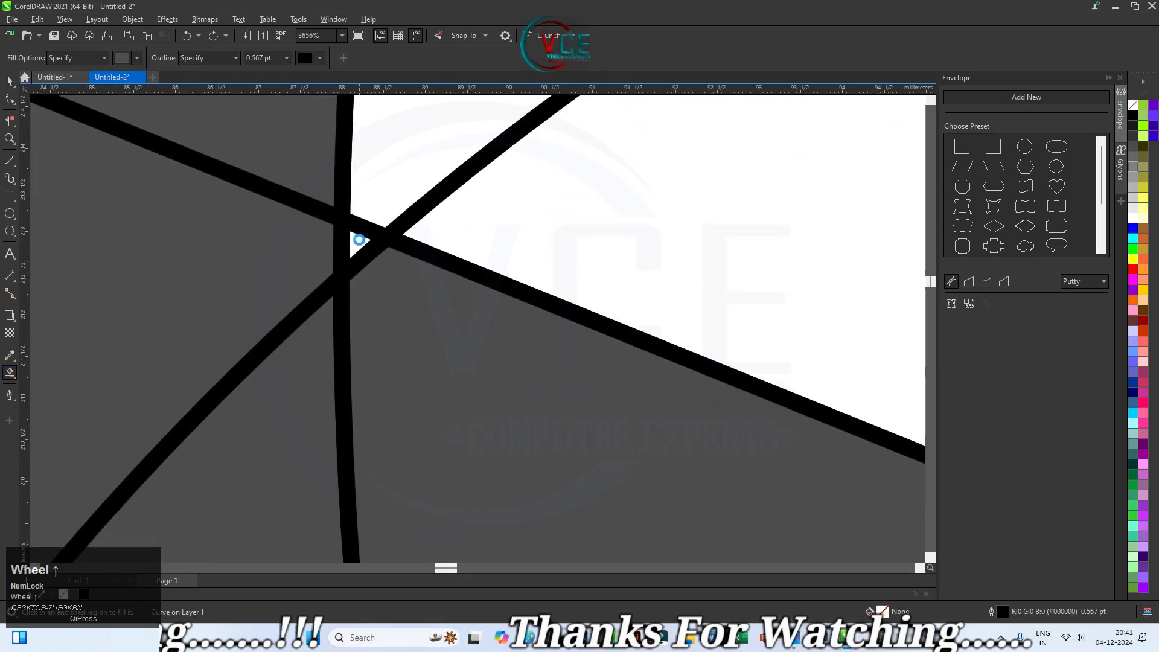
scroll(358, 248, "down", 1)
scroll(358, 247, "down", 5)
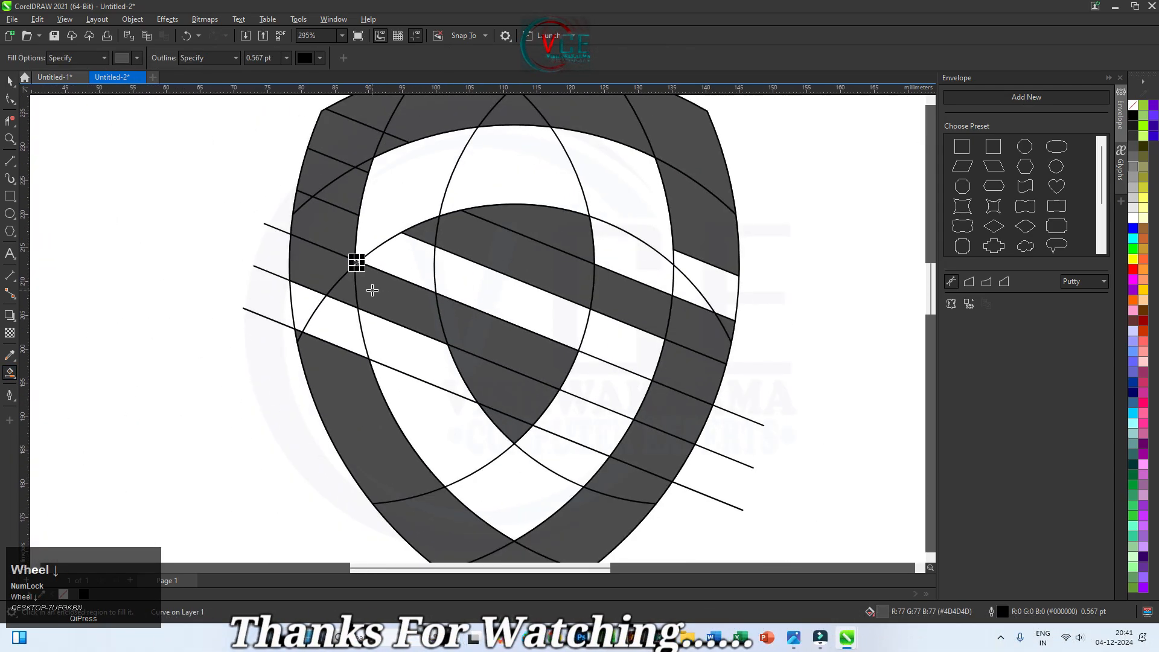
scroll(399, 304, "down", 1)
- Delete the two lowest diagonal construction lines
left_click(9, 82)
left_click(306, 309)
key("Delete")
left_click(306, 275)
key("Delete")
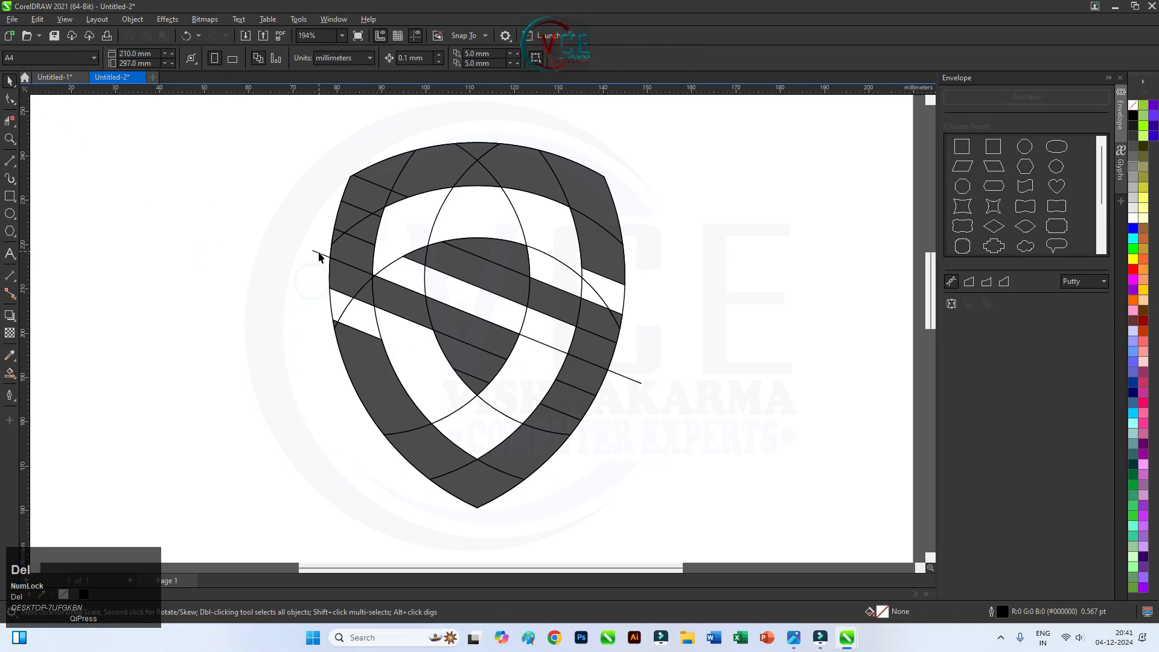
- Delete the remaining diagonal line and the three trimmed circle groups, leaving only the filled shapes
left_click(345, 310)
key("Delete")
left_click(331, 310)
key("Delete")
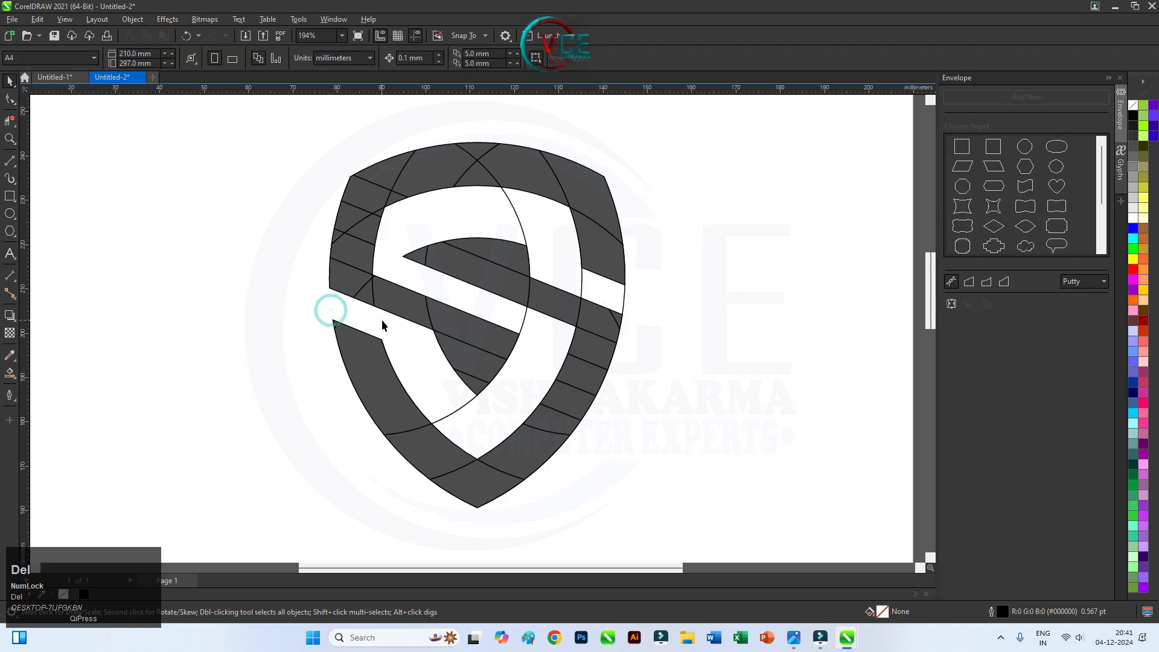
left_click(465, 405)
key("Delete")
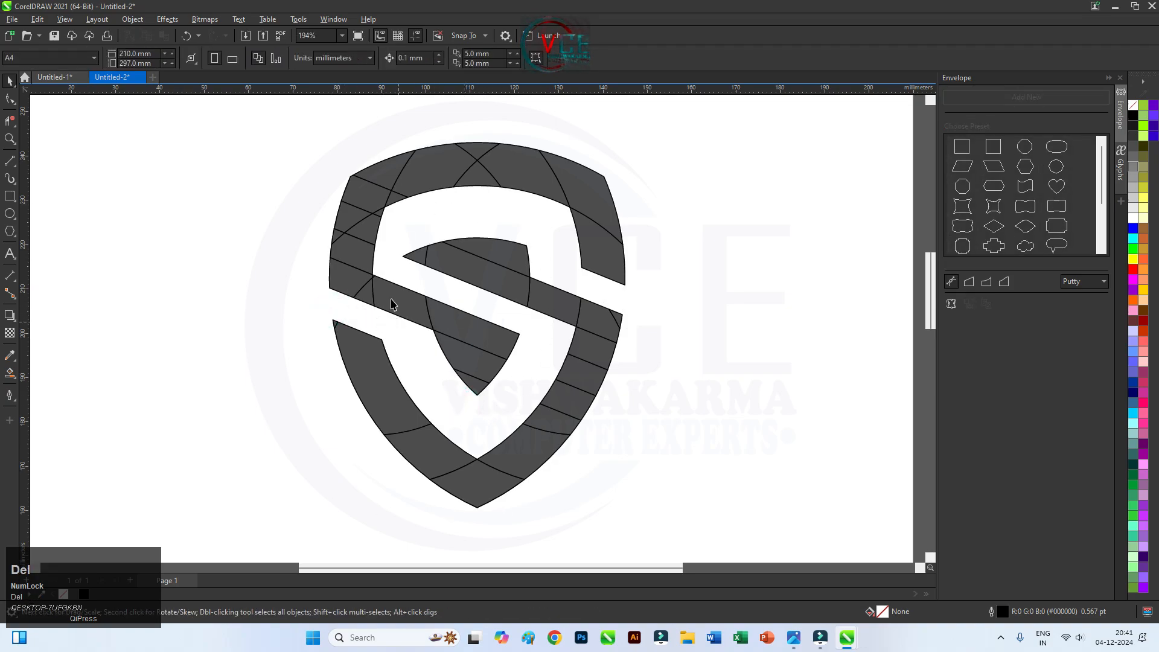
- Weld all the filled pieces of the shield-shaped S together
scroll(355, 273, "down", 1)
left_click_drag(282, 130, 660, 534)
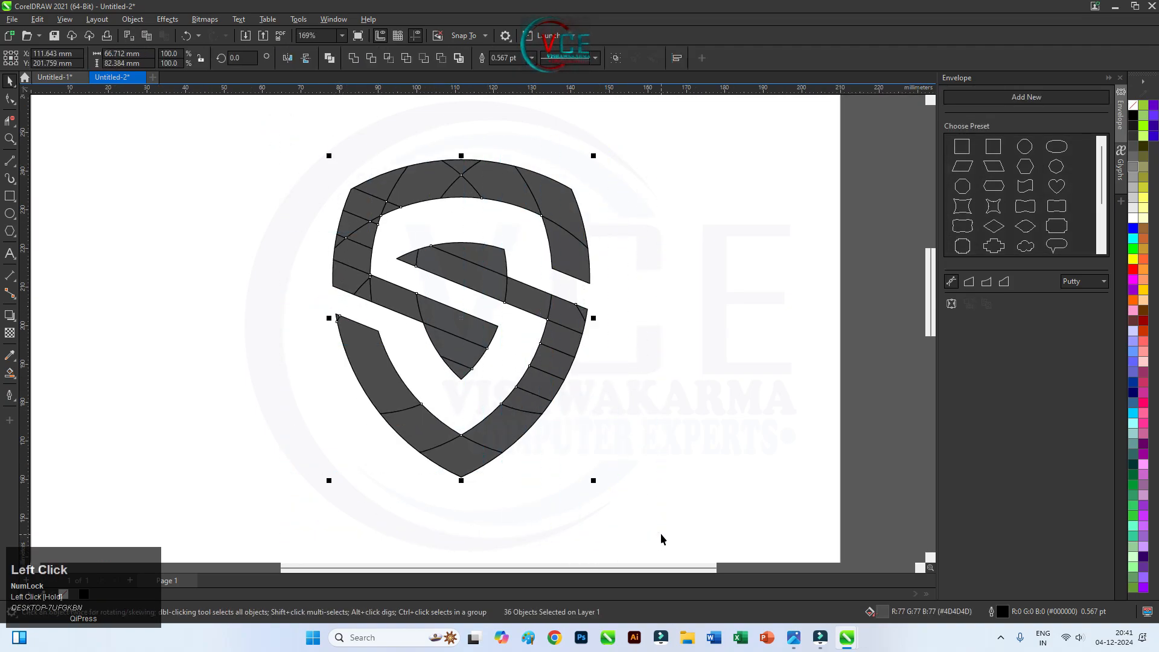
left_click(360, 60)
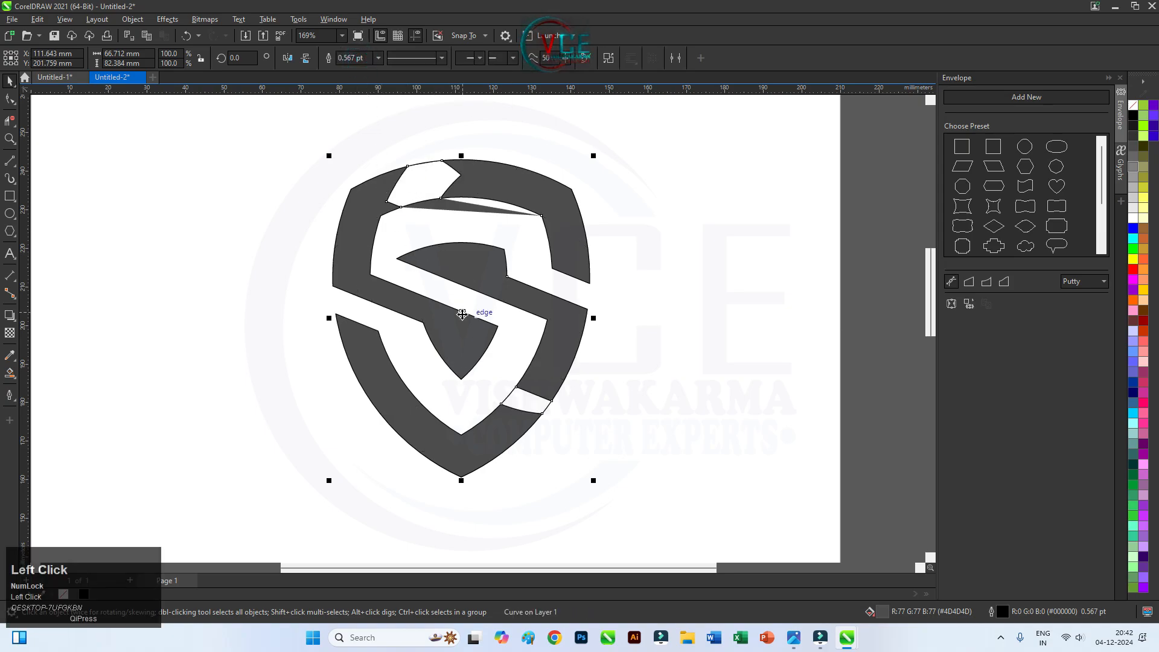
- Reduce the surplus nodes on the welded lower S shape, and select the upper S shape's nodes for the same cleanup
key("F10")
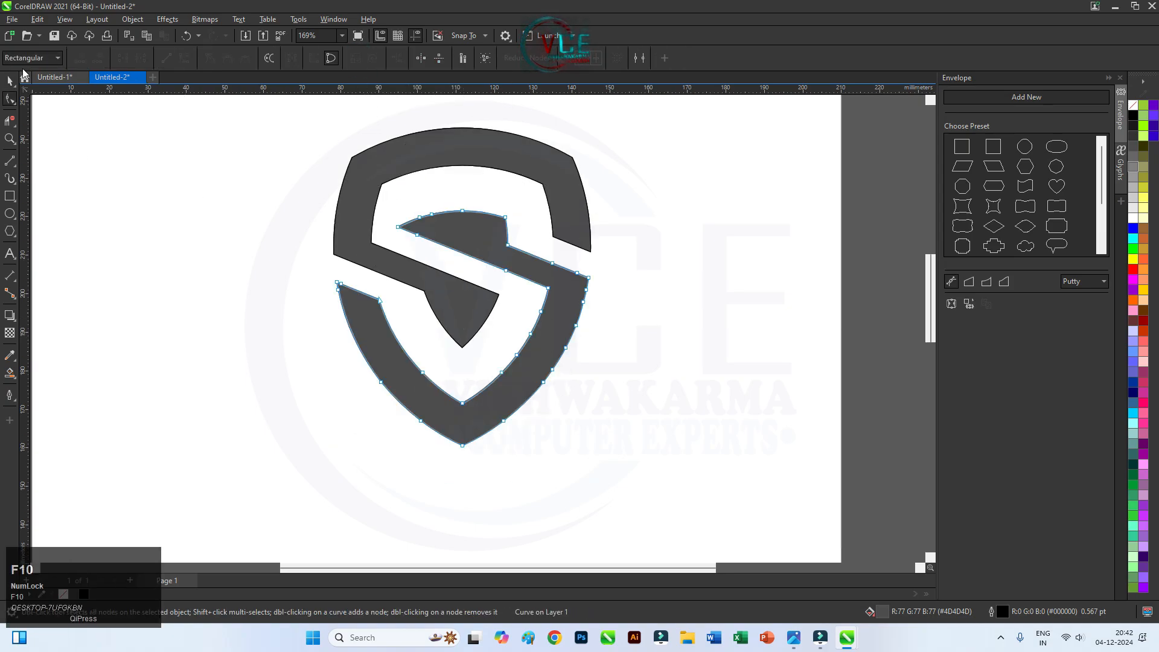
left_click(10, 82)
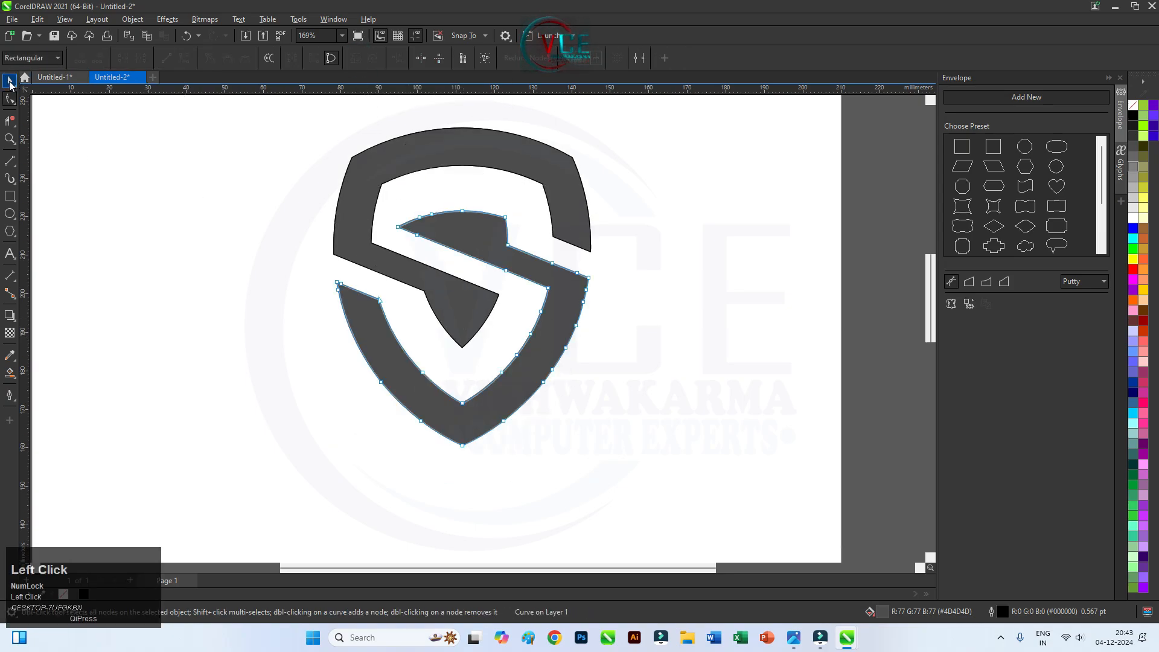
left_click(343, 298)
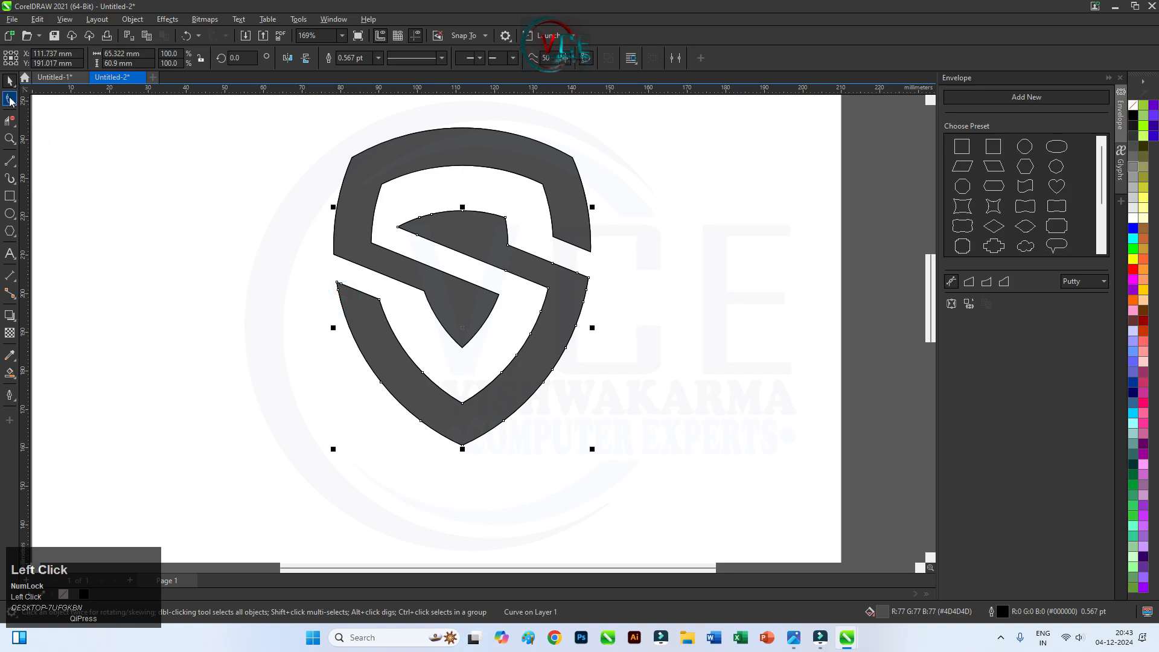
left_click(9, 100)
left_click_drag(278, 177, 678, 477)
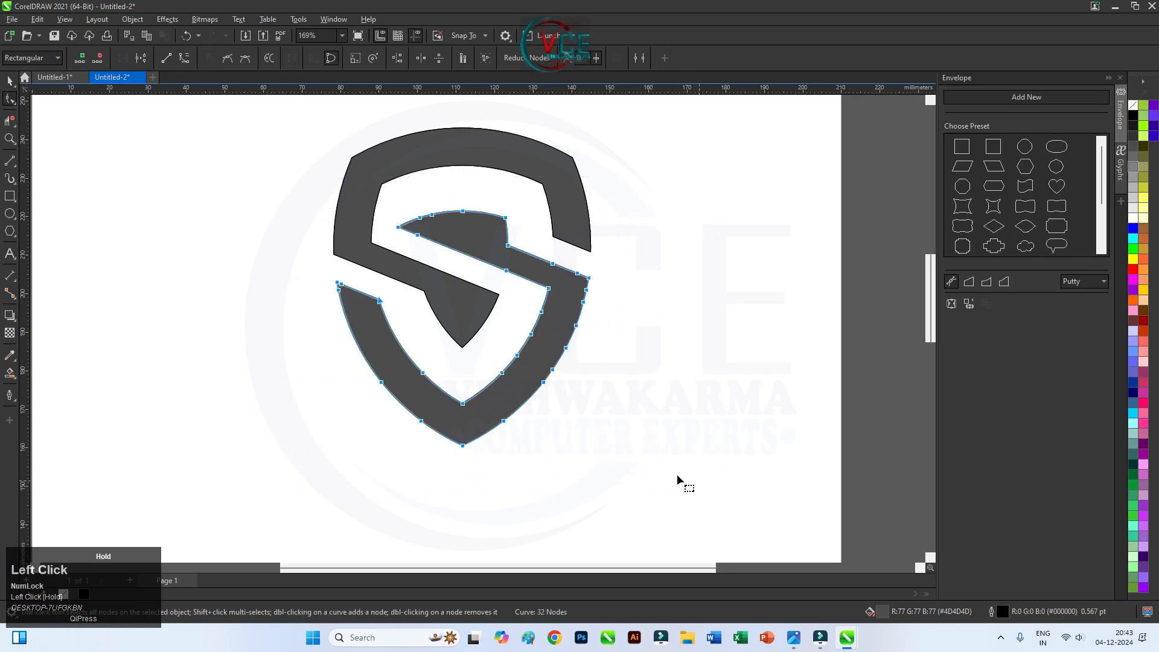
left_click(531, 59)
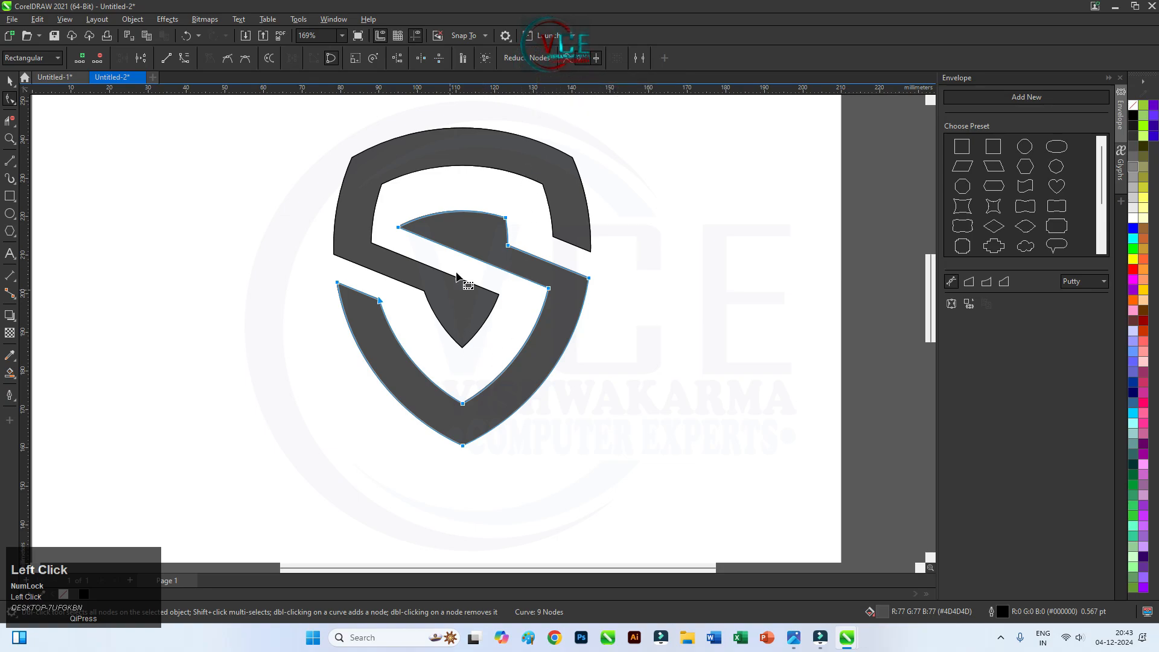
left_click(481, 136)
left_click_drag(387, 165, 678, 396)
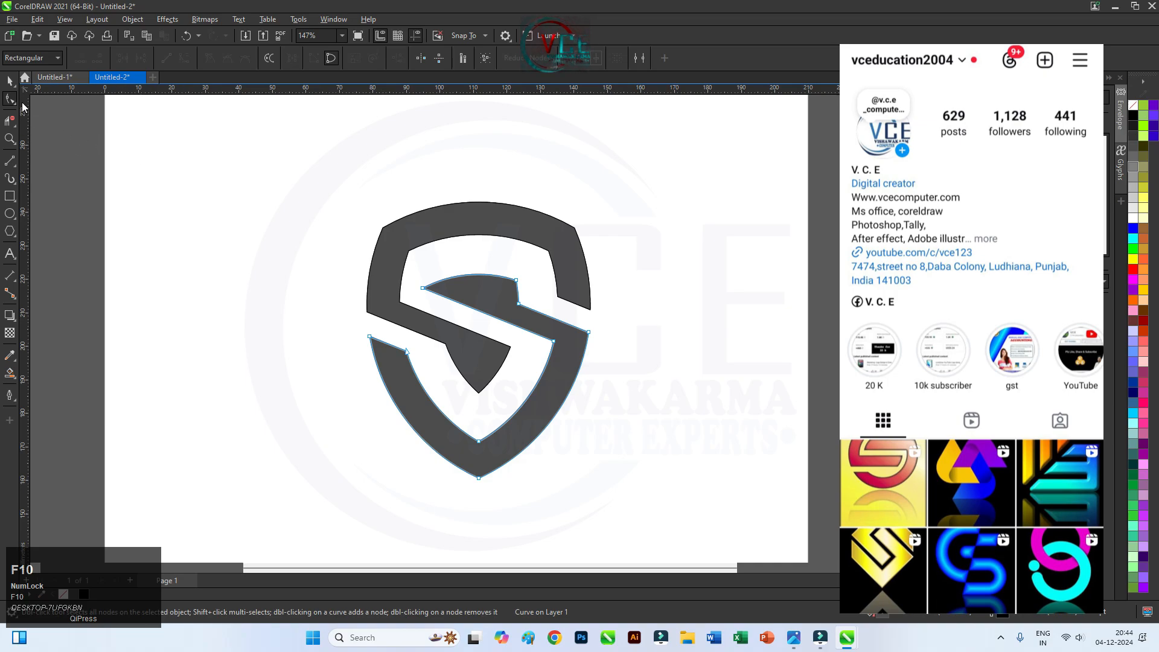
- Fill all the logo shapes with yellow (#FFCC00)
left_click(10, 80)
left_click(280, 225)
left_click_drag(354, 173, 650, 512)
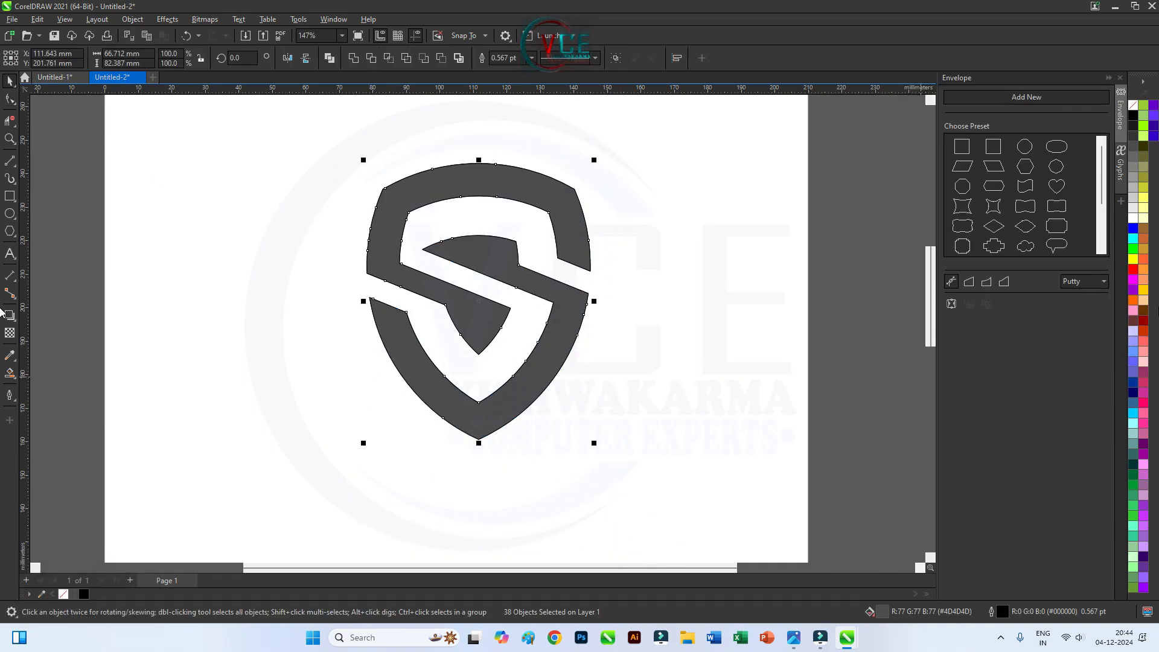
left_click(1143, 291)
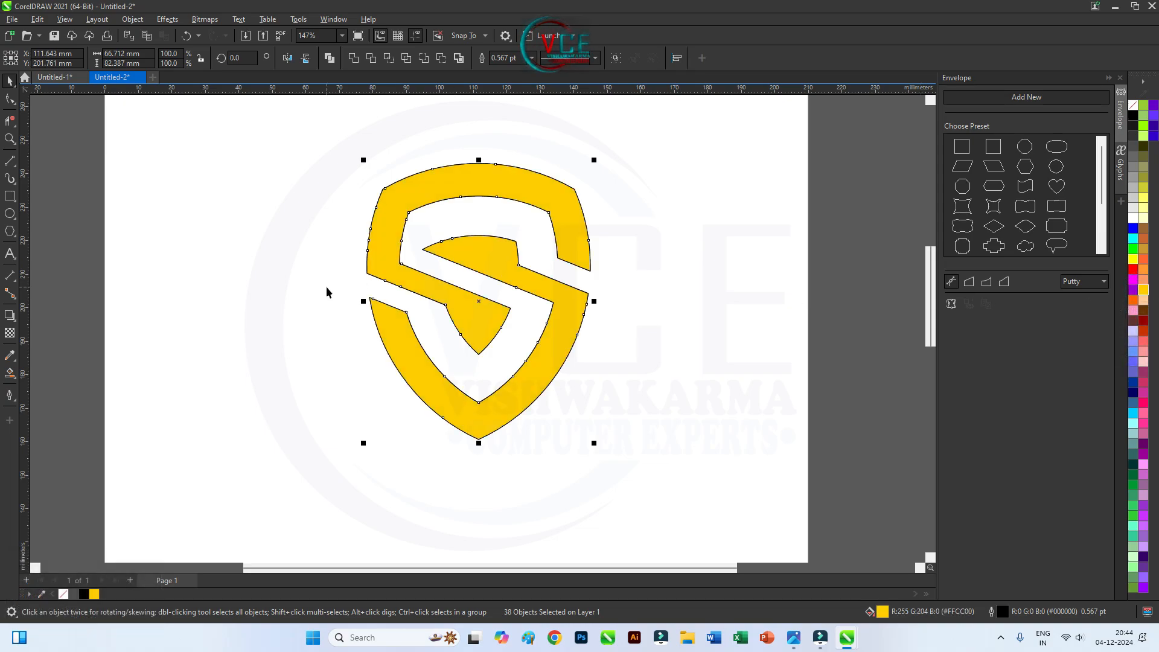
- Move the upper yellow S shape sideways off its leftover outlines and repeat the same move for the lower yellow shape
scroll(290, 242, "down", 2)
left_click(498, 221)
left_click_drag(498, 221, 759, 230)
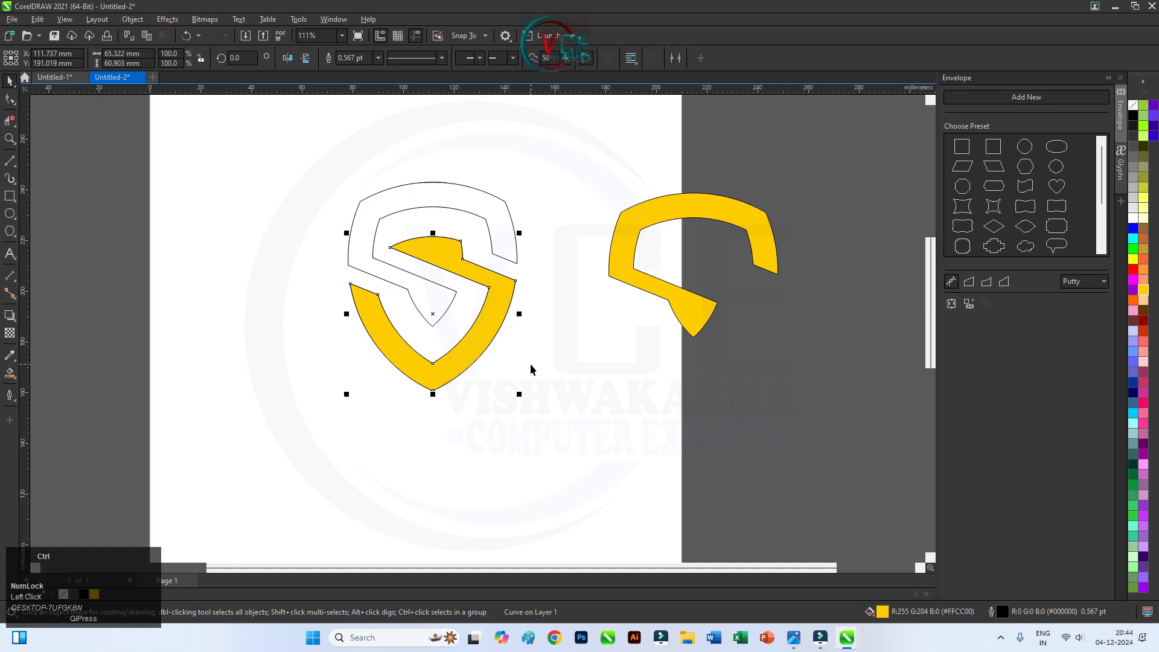
key("ctrl+r")
- Move the leftover outline pieces off the page and place the two yellow shapes back on the page as the logo
left_click_drag(306, 137, 513, 343)
scroll(487, 265, "down", 1)
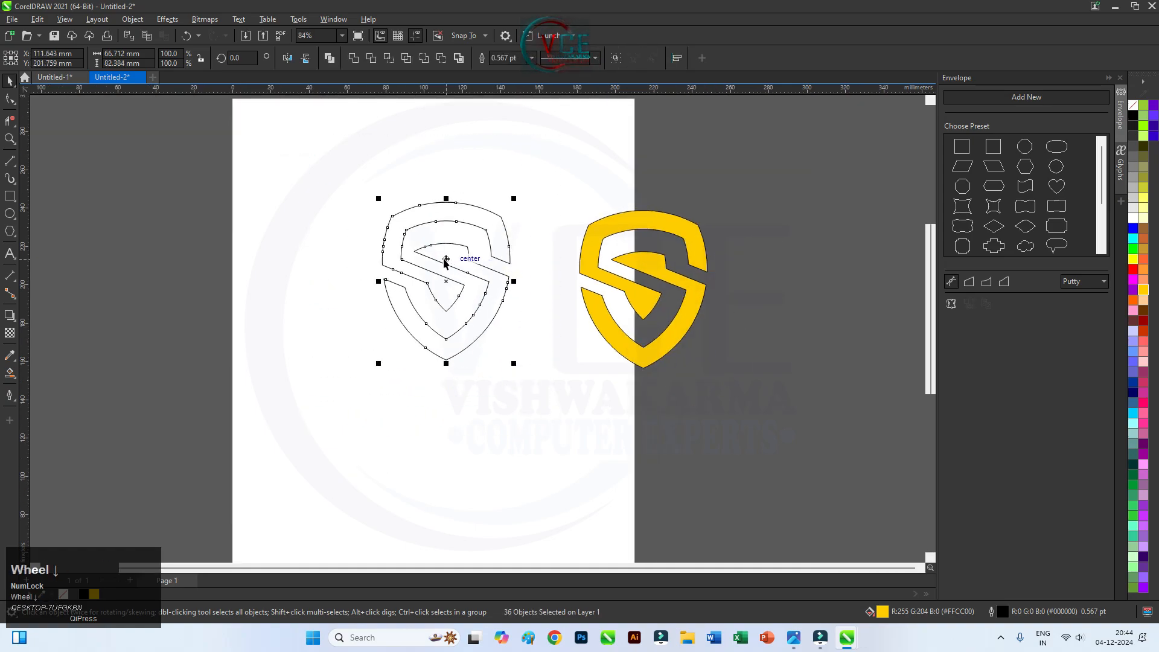
left_click_drag(443, 262, 145, 298)
left_click_drag(513, 189, 690, 407)
left_click_drag(701, 302, 502, 290)
scroll(435, 265, "up", 2)
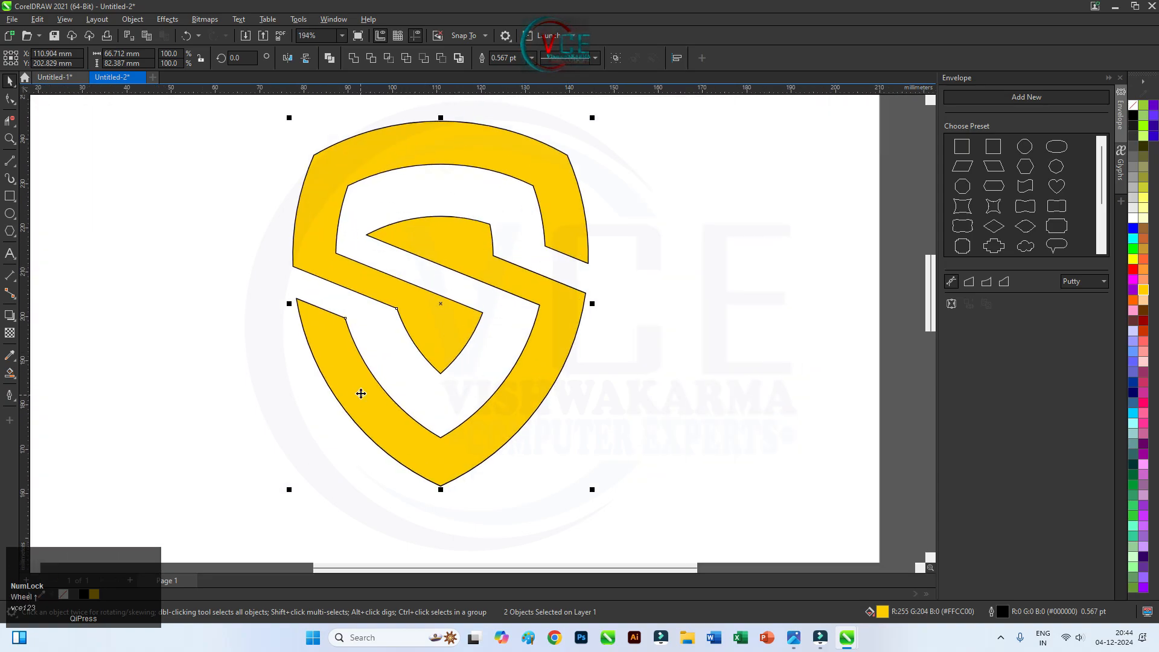
- Apply a to-center contour with a 0.567 mm offset and white fill color to the upper and lower yellow shapes
scroll(398, 278, "down", 1)
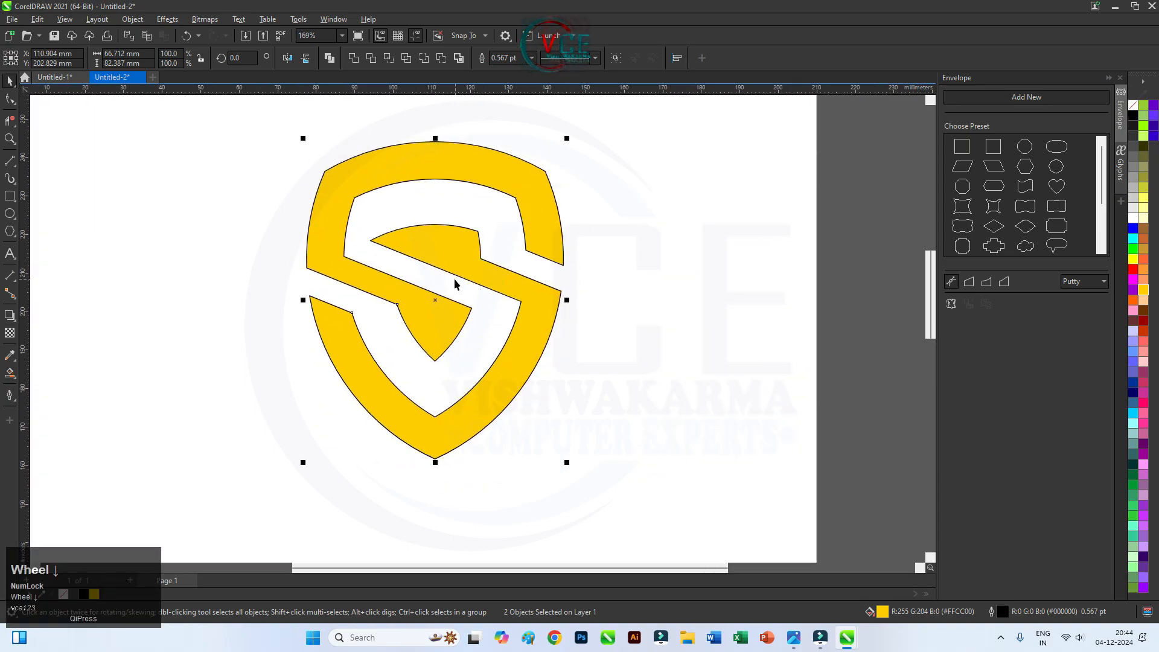
left_click(10, 316)
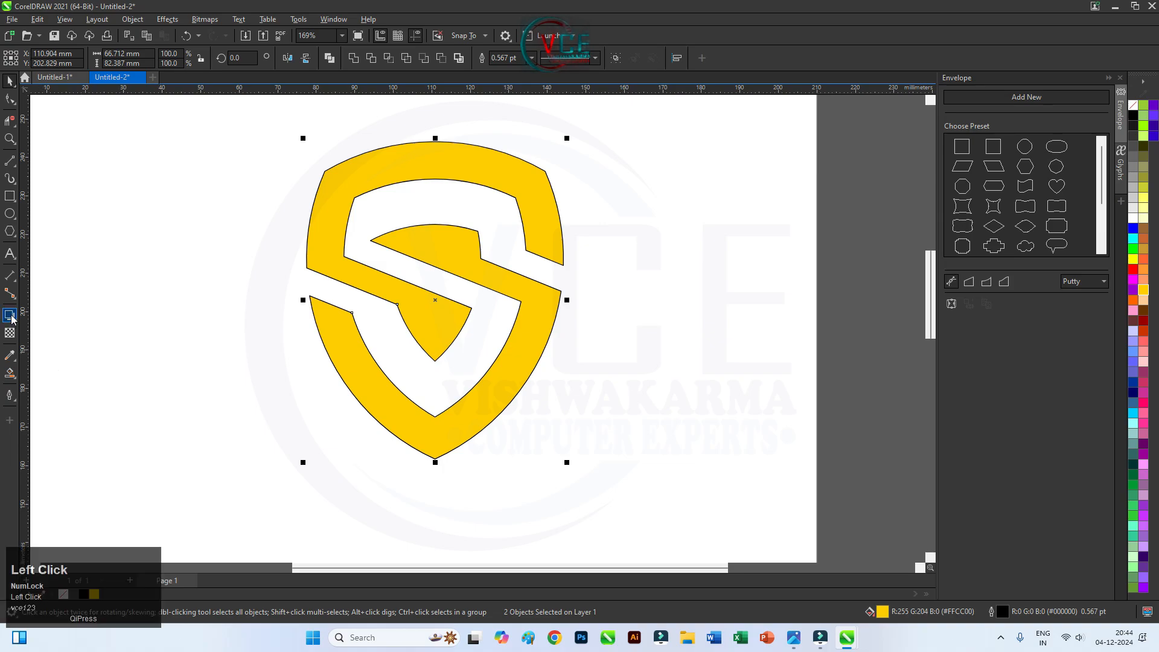
left_click(51, 329)
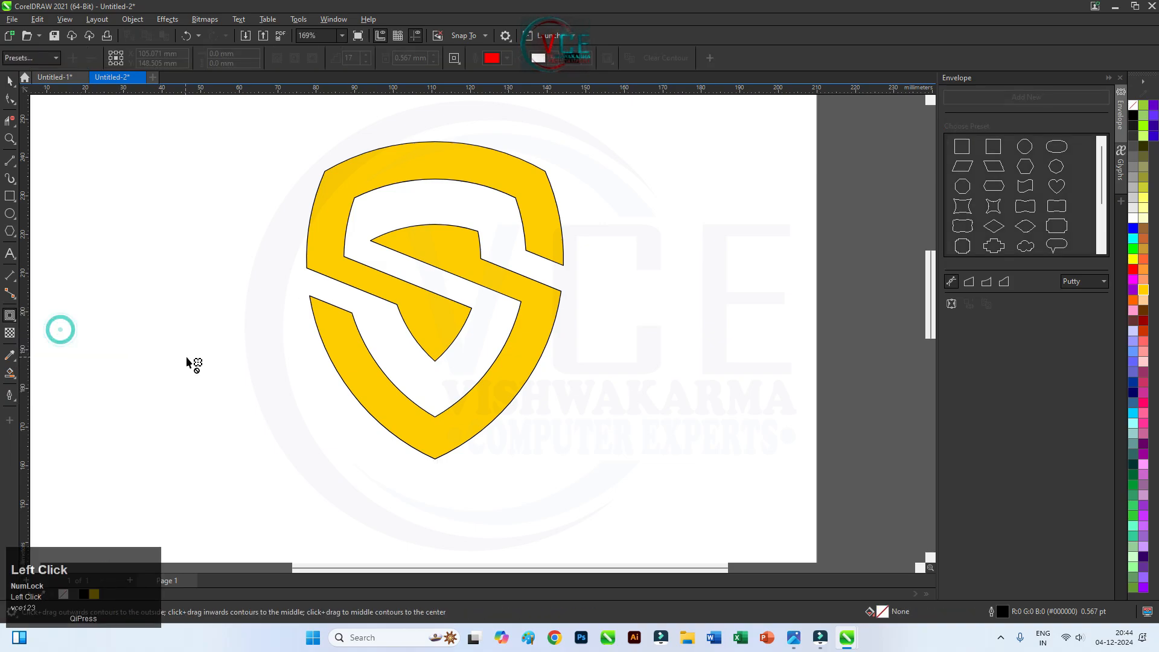
left_click(390, 175)
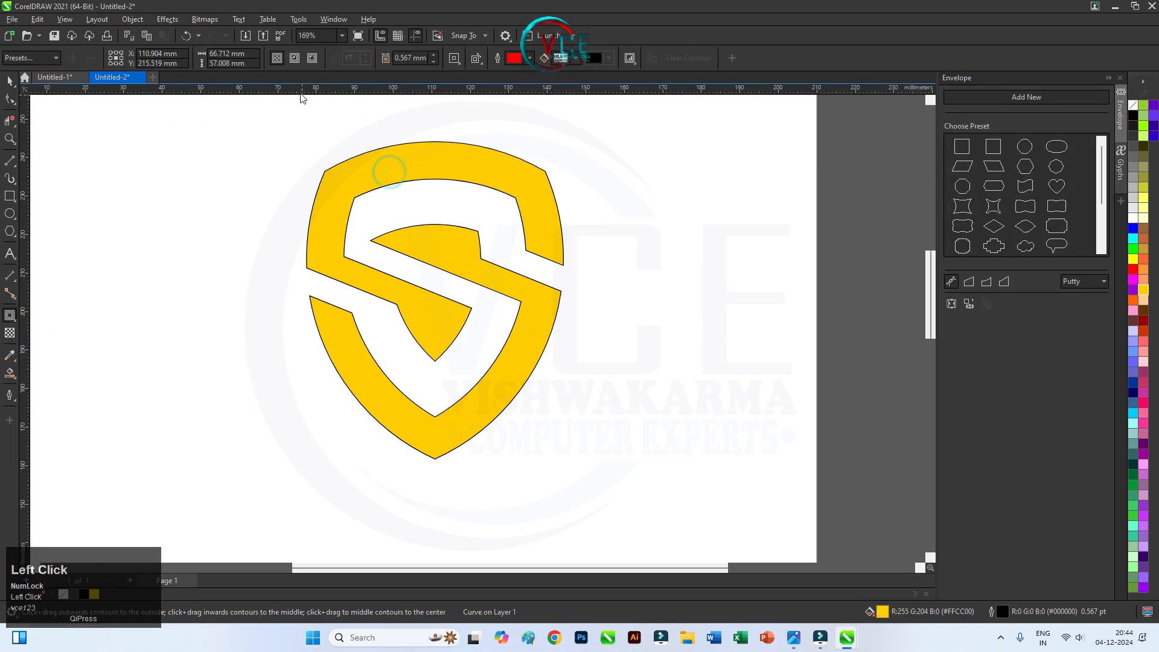
left_click(282, 62)
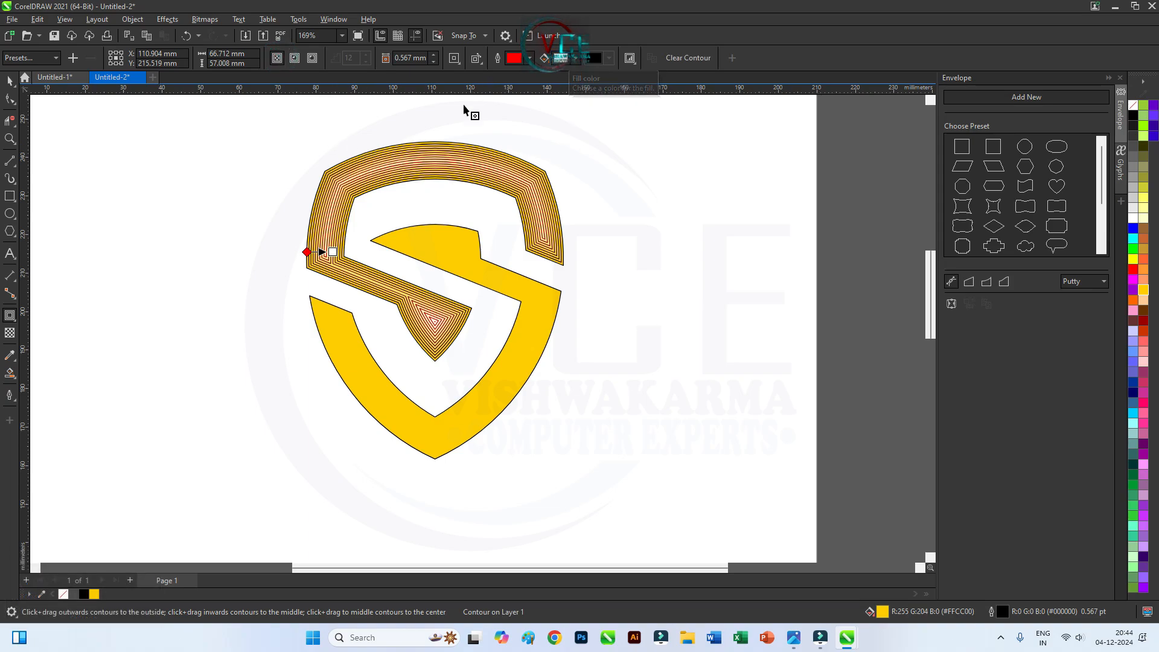
left_click(388, 372)
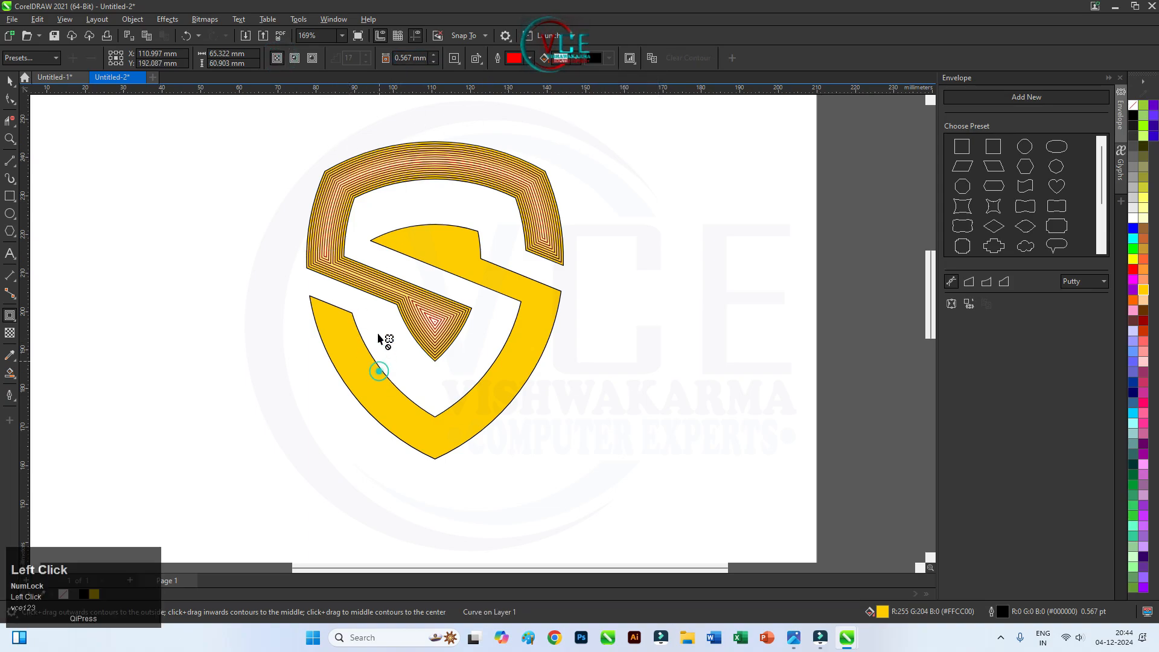
left_click(277, 58)
- Remove the outlines from both contoured S shapes so only the yellow-to-white shading remains
left_click(9, 81)
left_click(212, 136)
left_click_drag(279, 119, 659, 511)
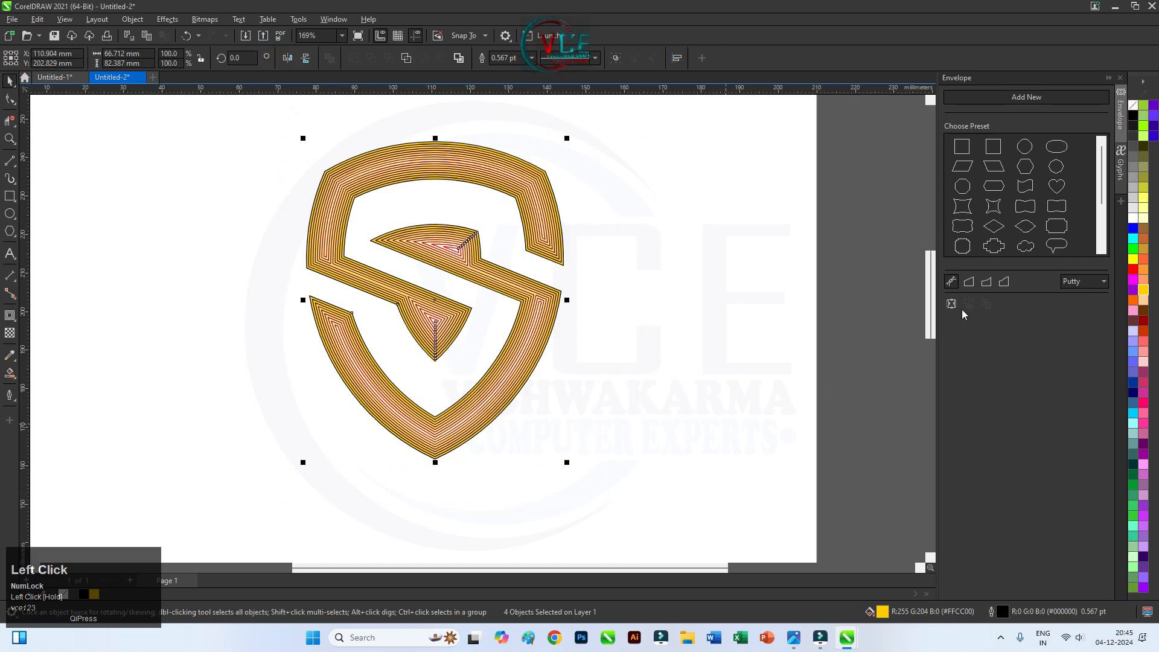
right_click(1132, 115)
left_click(1090, 111)
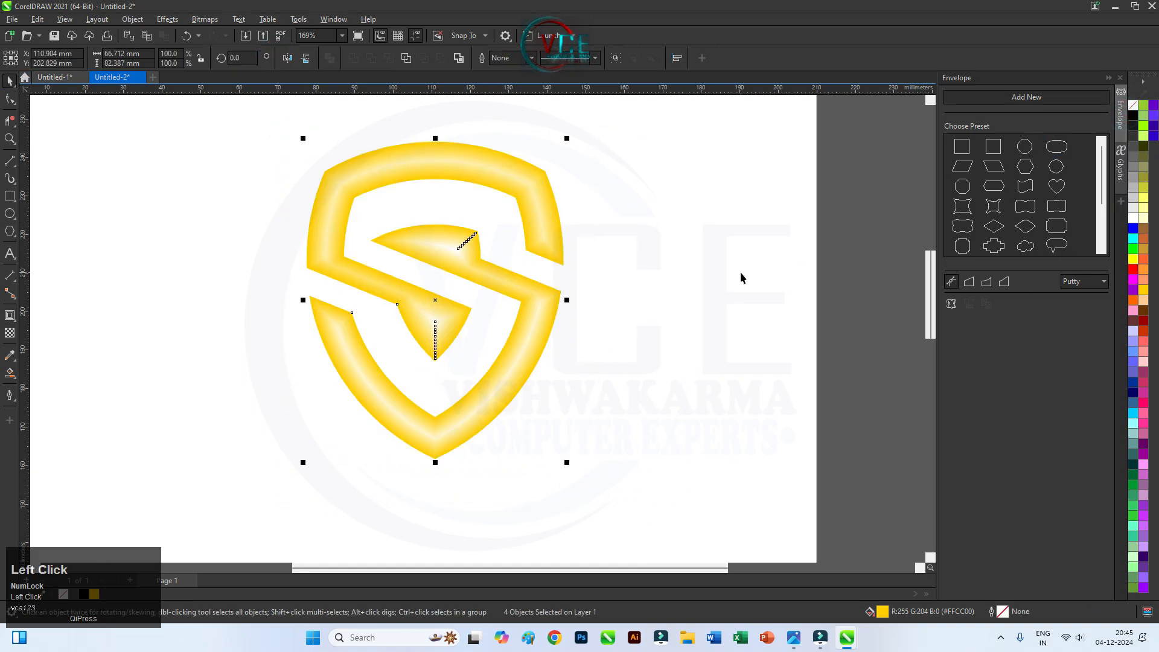
key("Escape")
left_click(10, 80)
scroll(345, 195, "down", 1)
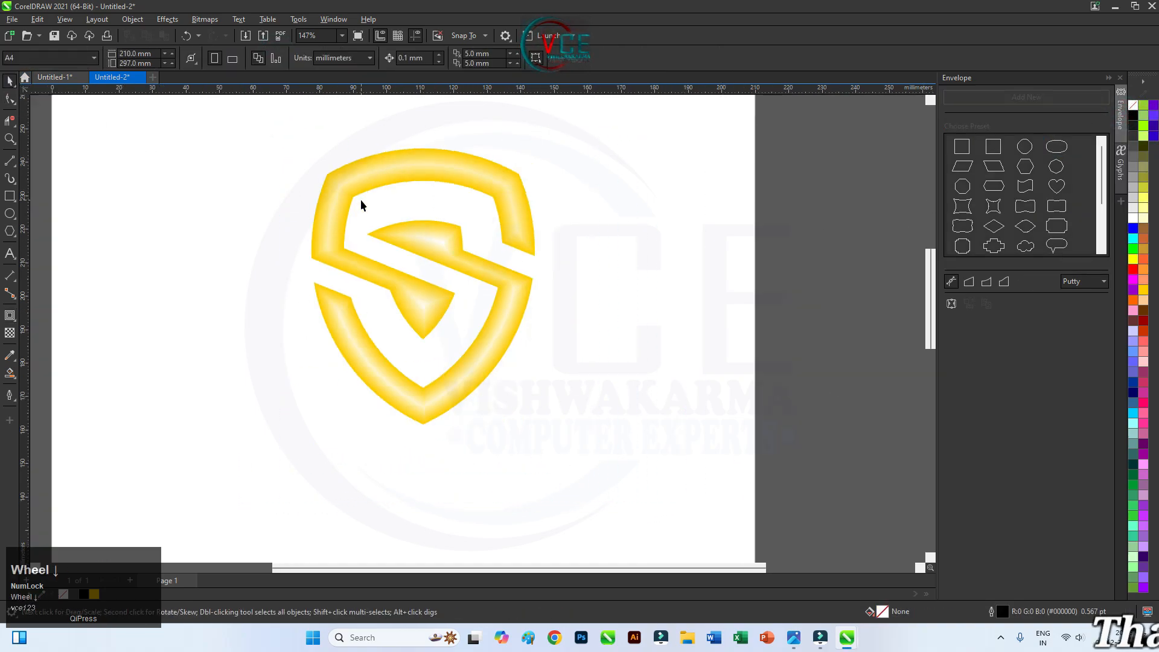
left_click(332, 179)
left_click(414, 327)
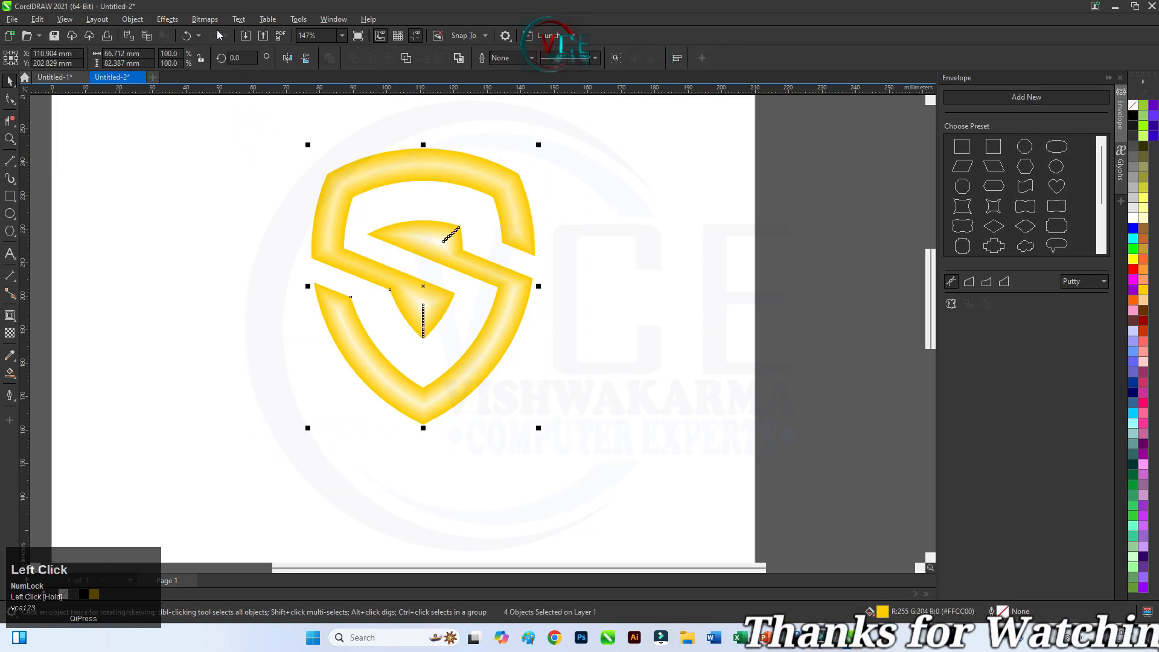
left_click(168, 19)
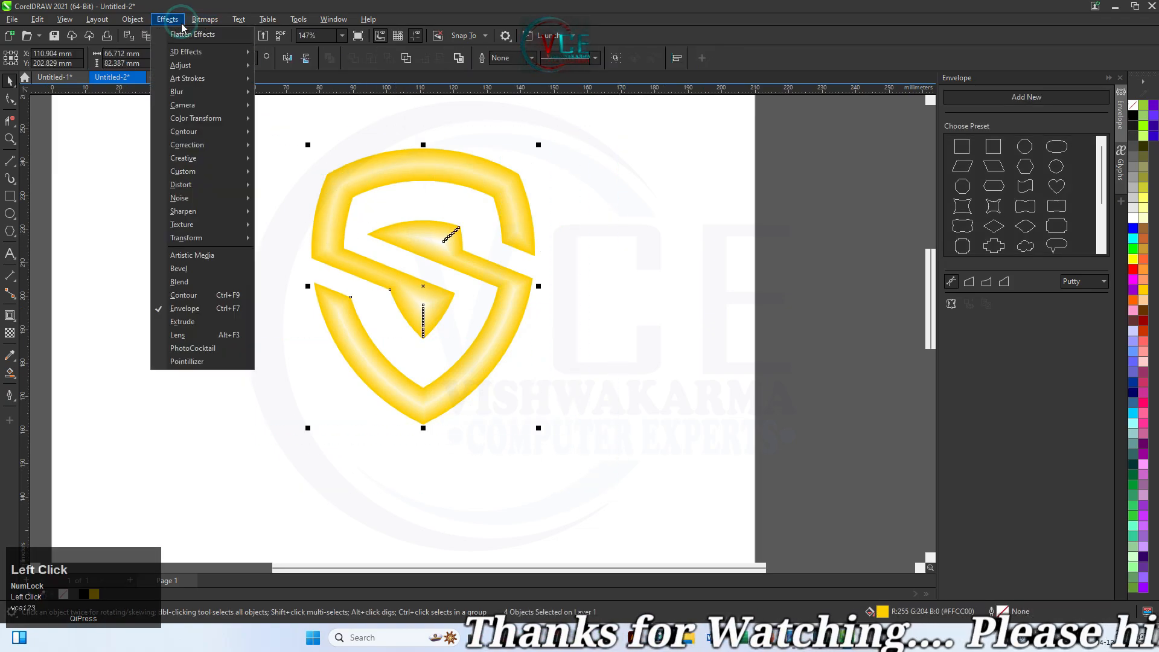
mouse_move(208, 226)
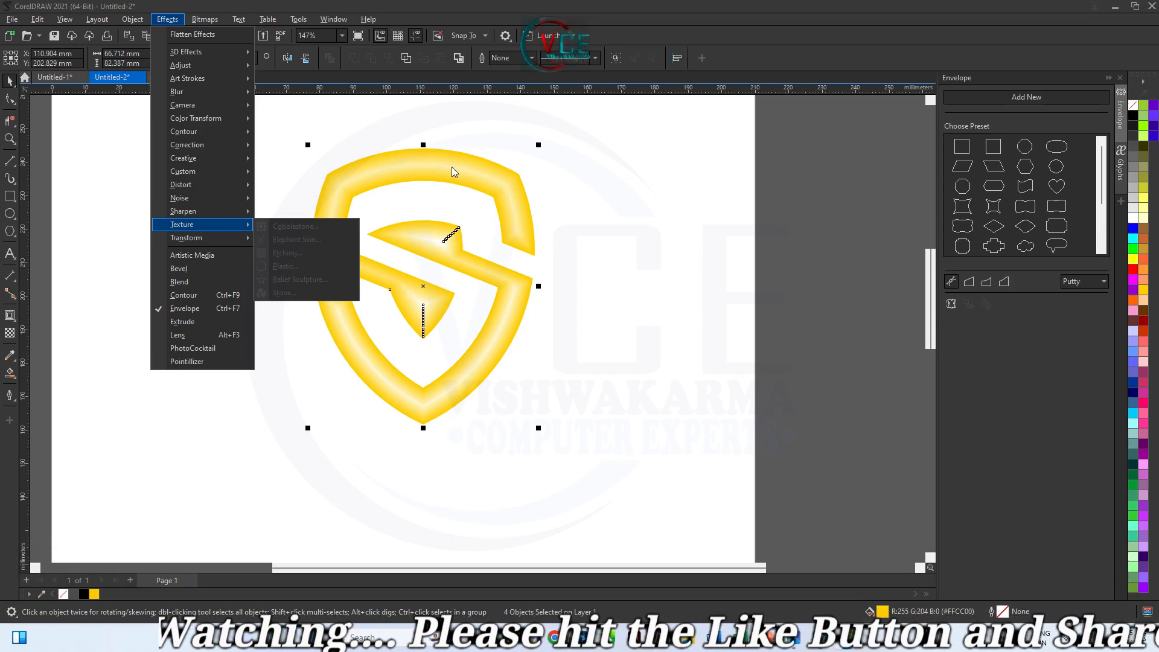
left_click(583, 190)
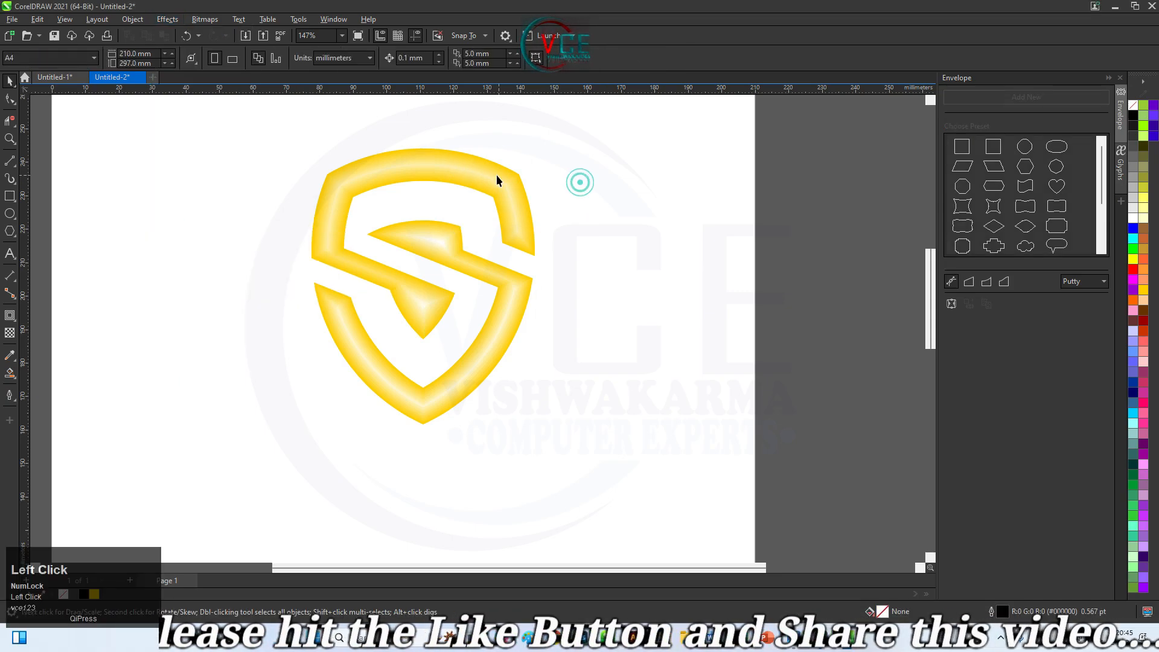
- Break apart the contours of the upper and lower S shapes
left_click(498, 175)
right_click(506, 175)
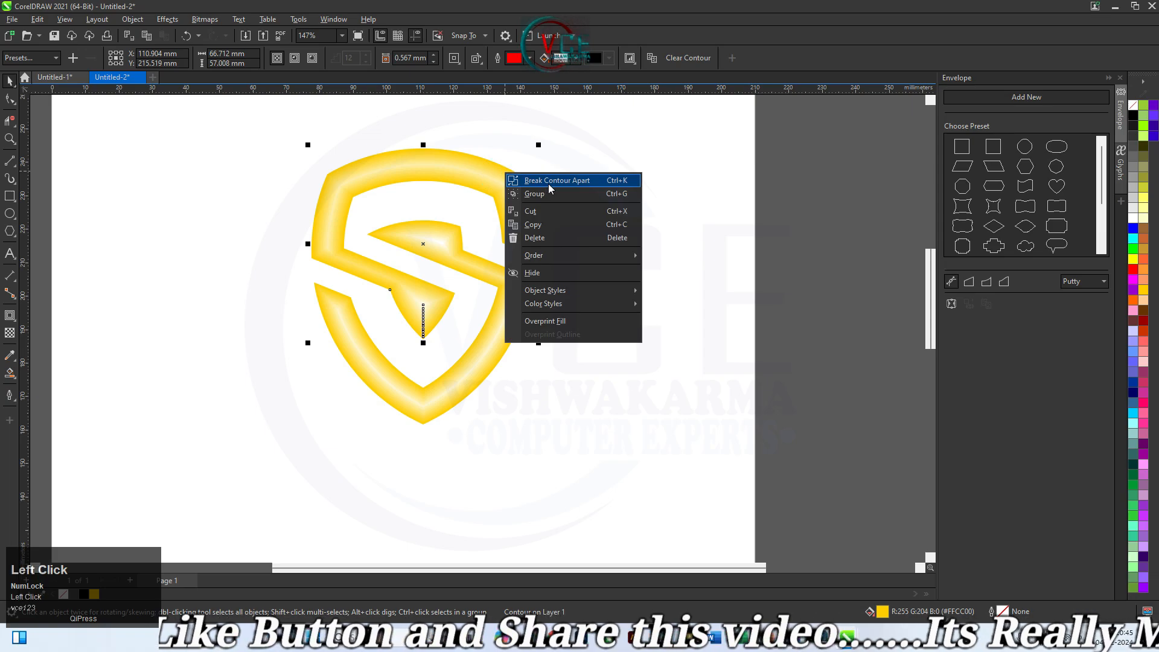
left_click(549, 181)
left_click(586, 184)
left_click(506, 327)
right_click(506, 327)
left_click(541, 329)
left_click(574, 220)
- Select both contour groups, open the Plastic texture effect for them and place its dialog beside the logo
left_click(510, 319)
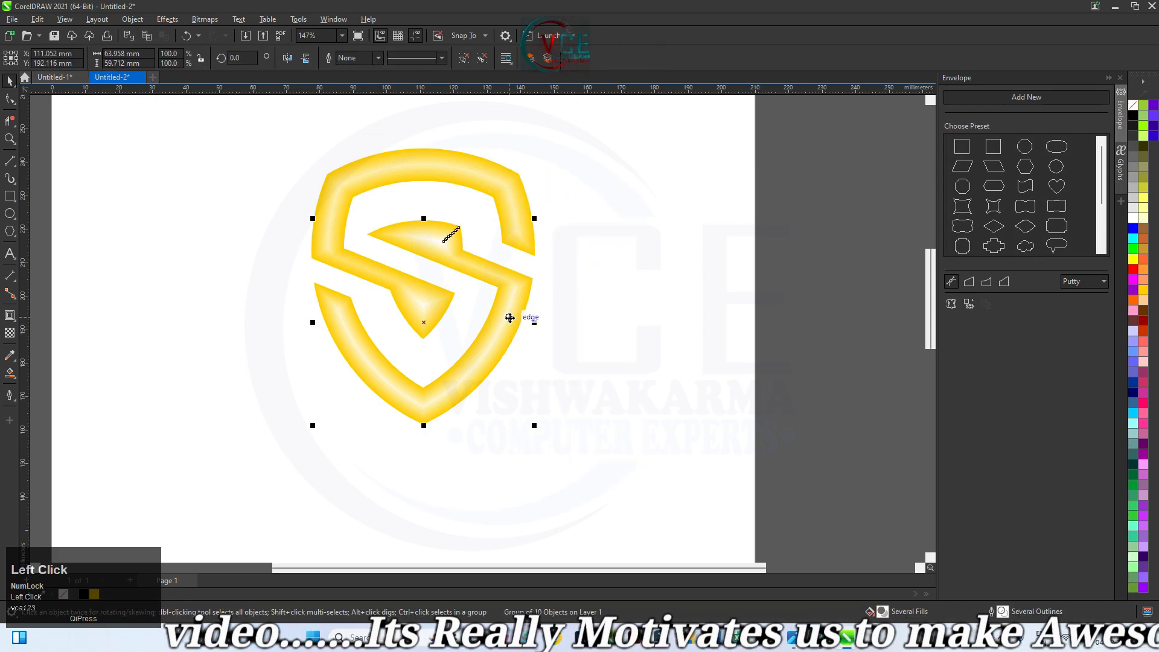
left_click(507, 194, "shift")
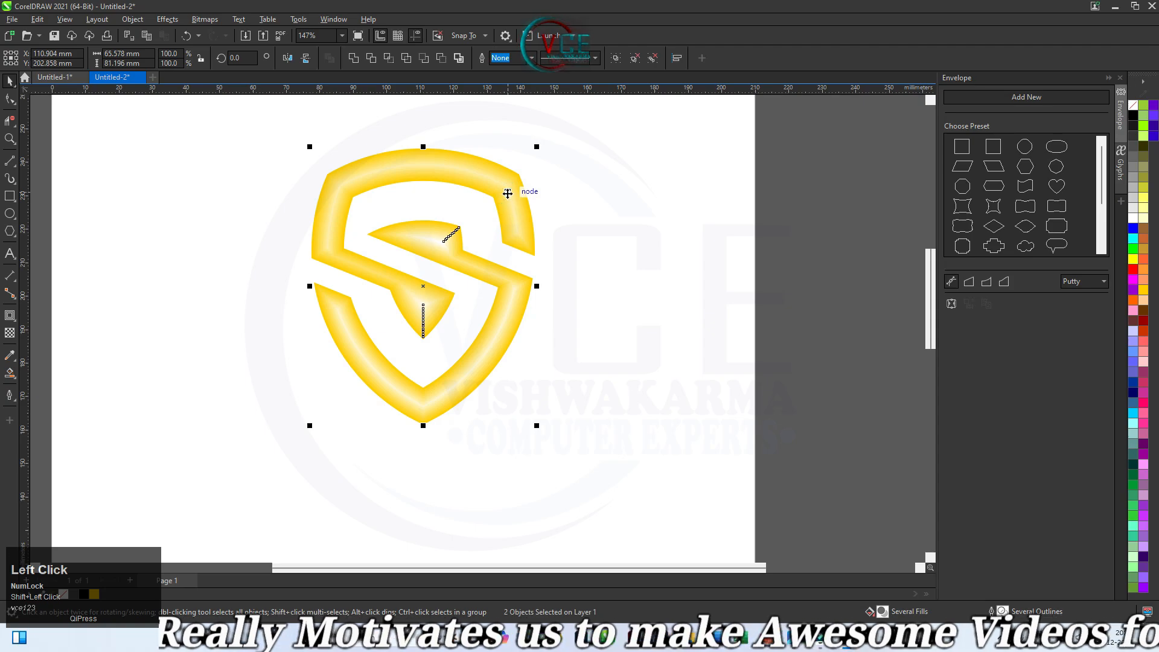
left_click(167, 19)
mouse_move(215, 227)
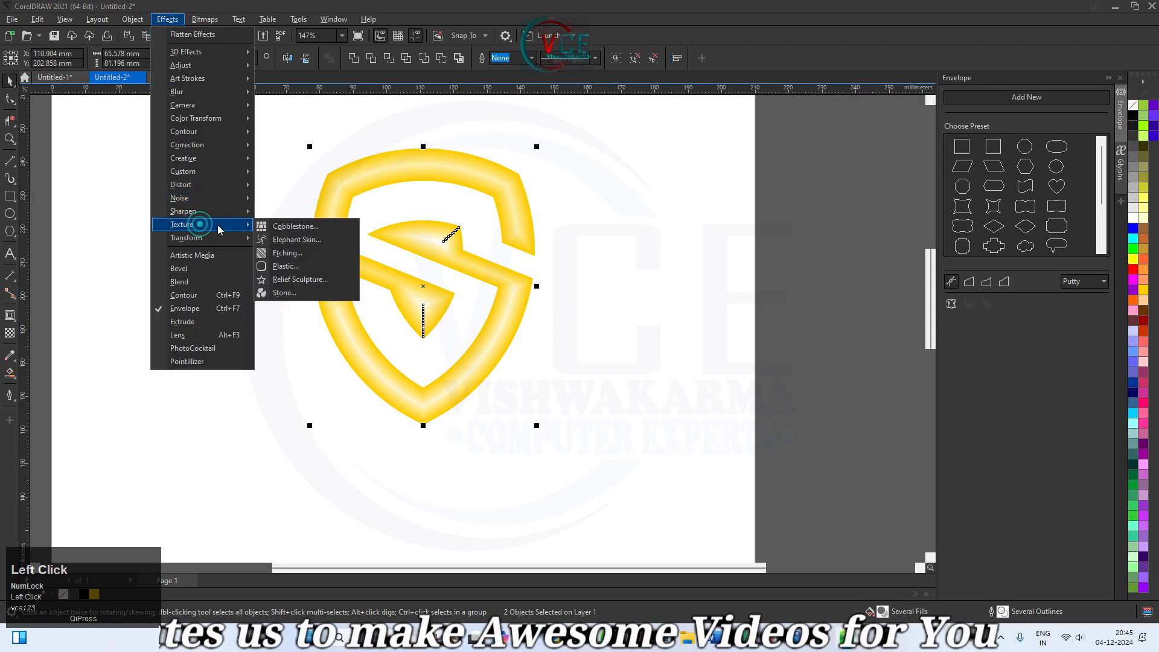
left_click(266, 264)
left_click_drag(585, 232, 703, 194)
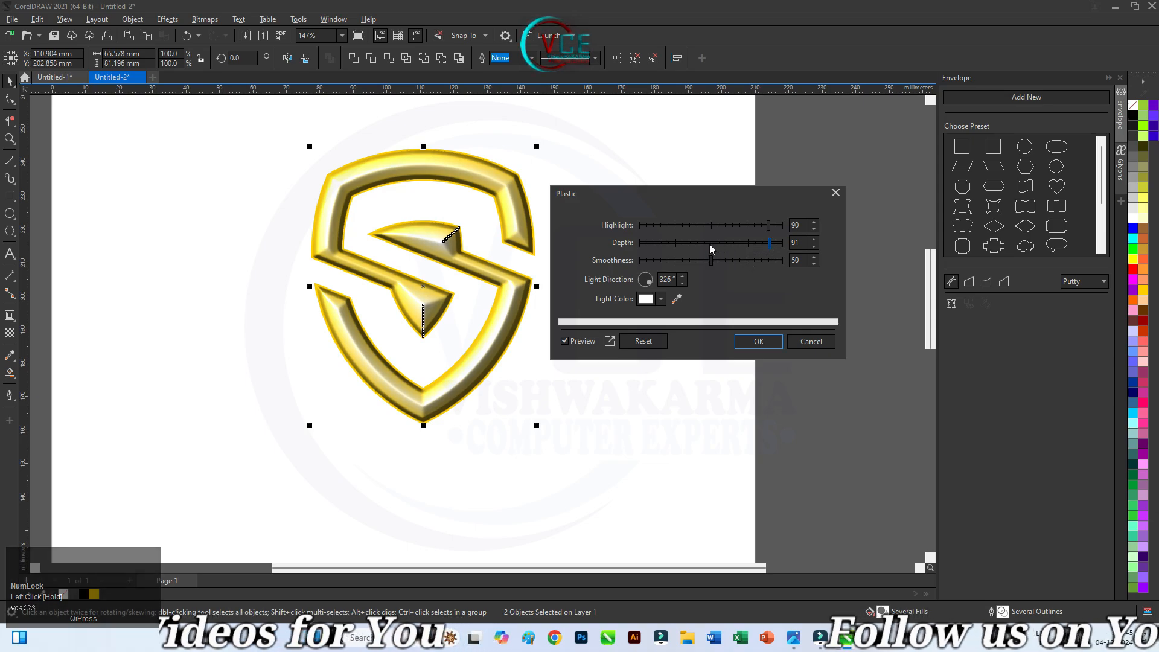
- Apply the Plastic texture to both S shapes with highlight 83, depth 75 and smoothness 35
left_click(682, 243)
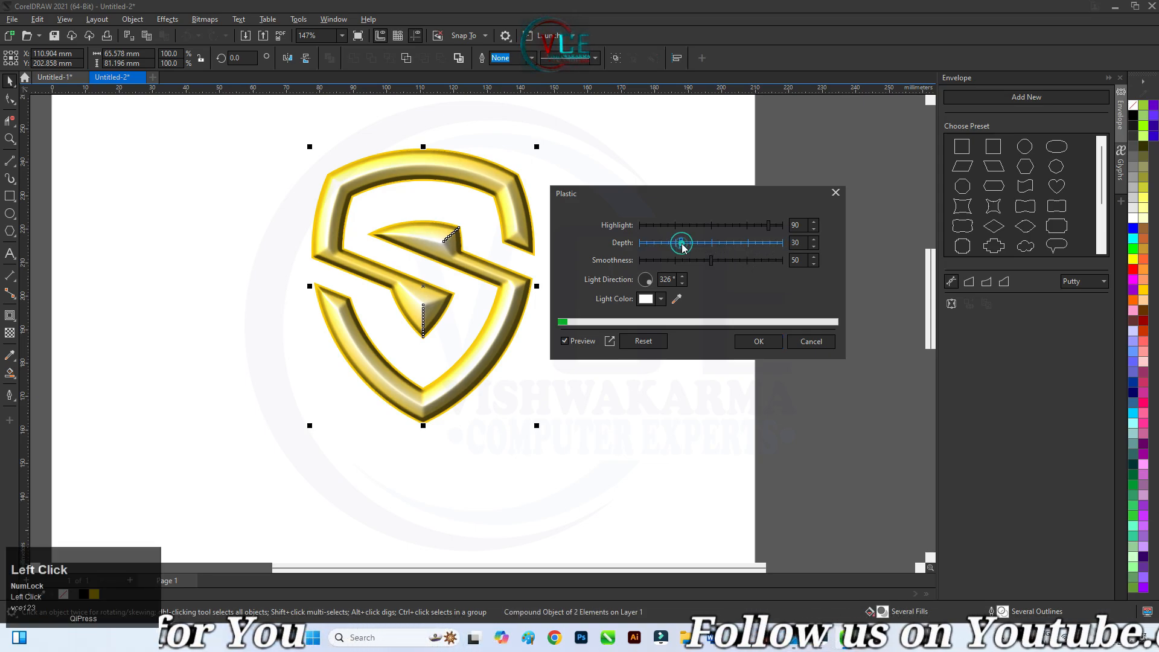
left_click(715, 243)
left_click(759, 226)
left_click(751, 263)
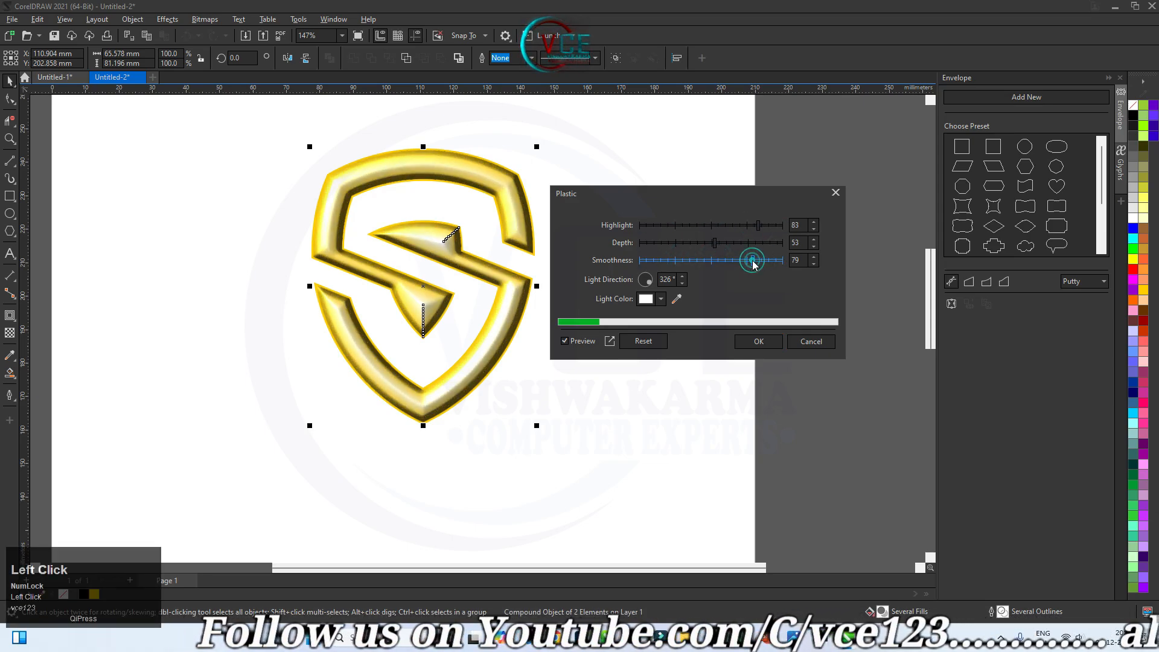
left_click(654, 260)
left_click(674, 261)
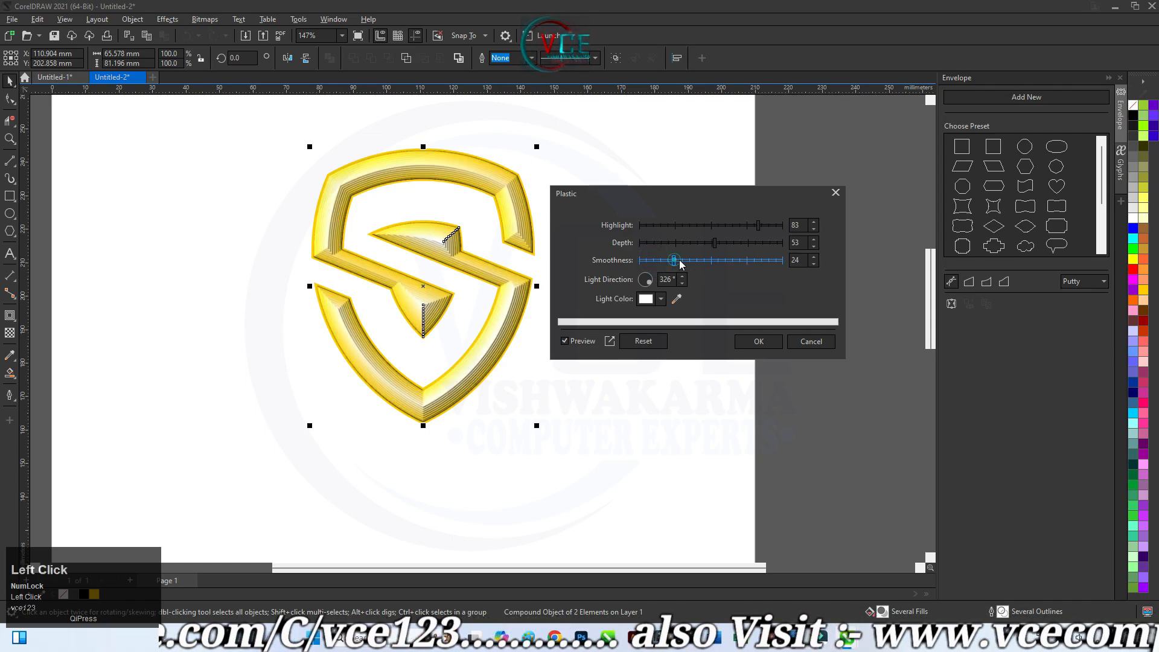
left_click(691, 261)
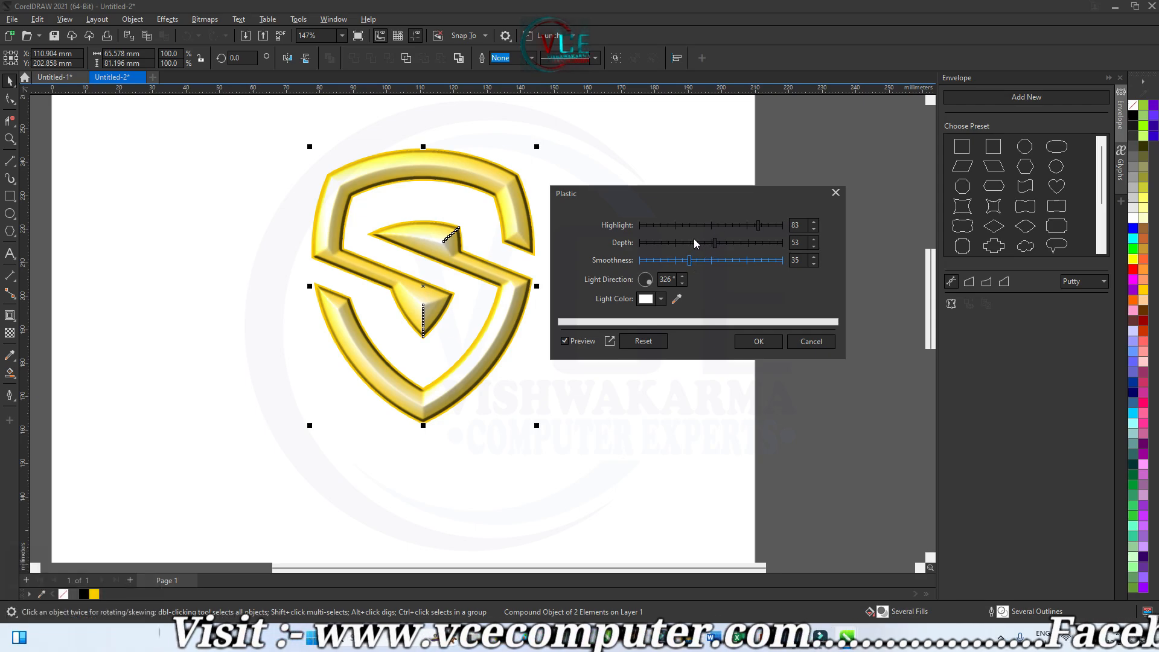
left_click(675, 243)
left_click(748, 242)
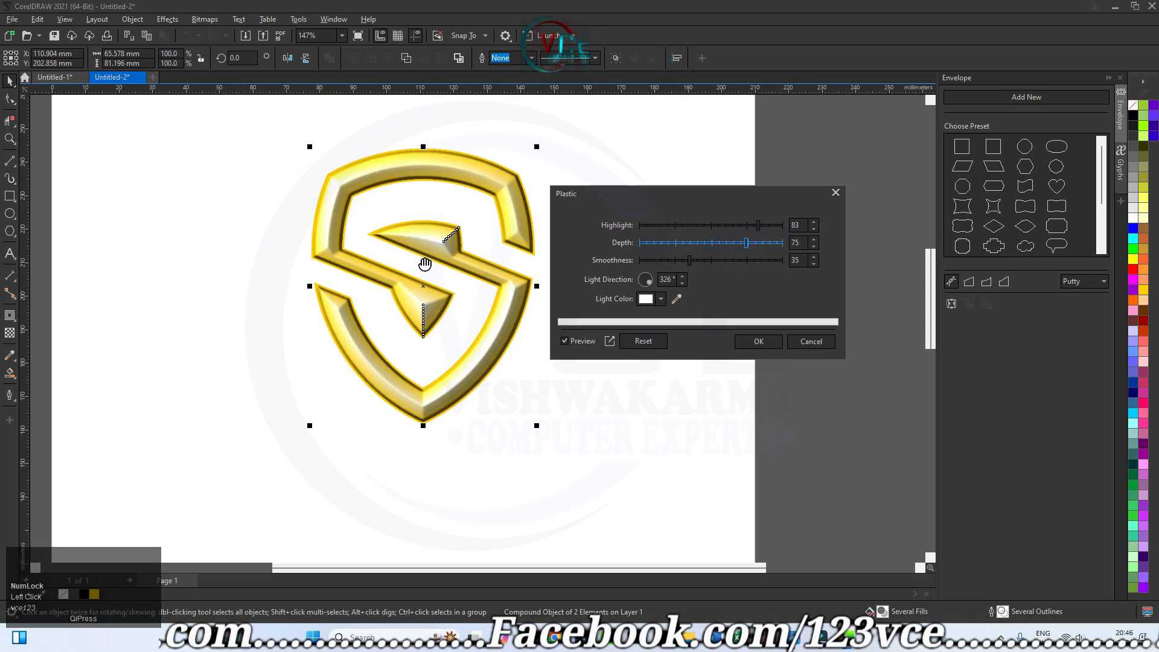
left_click(759, 342)
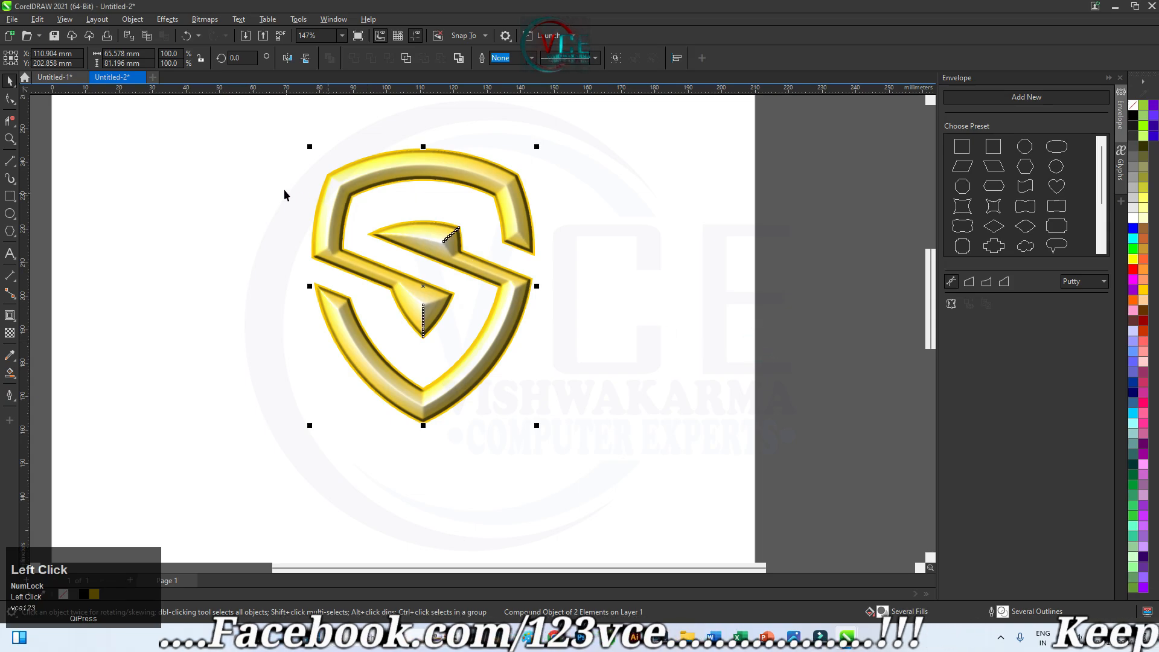
- Extrude the upper yellow S shape with the Extrude tool, directing its depth up and to the right
scroll(527, 167, "up", 3)
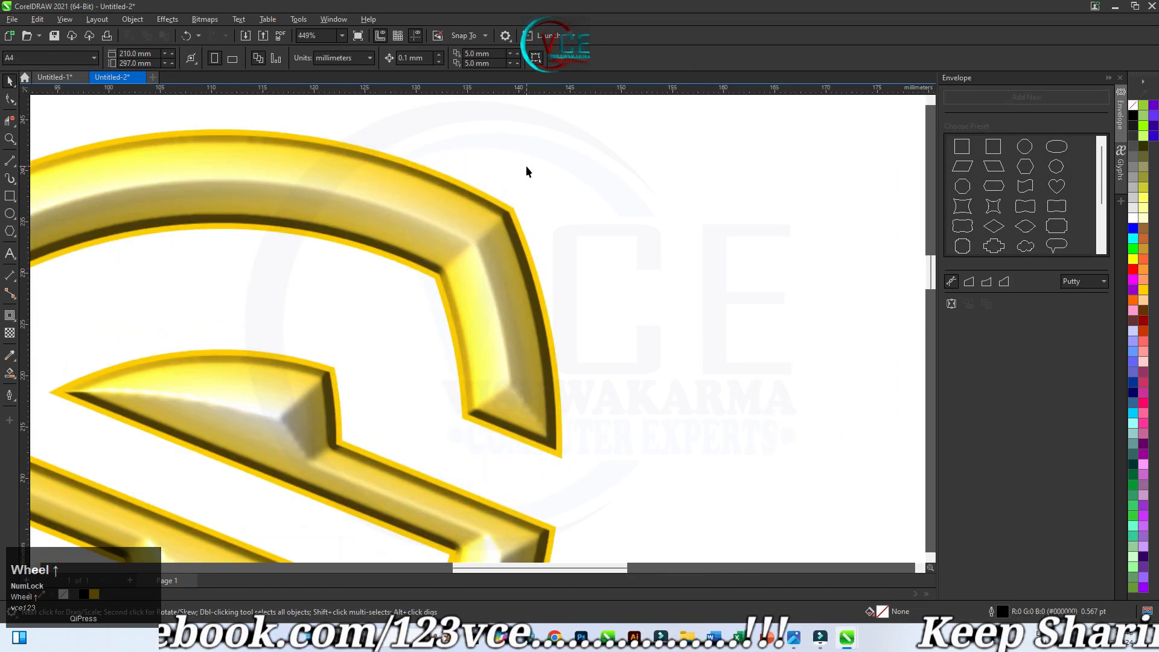
left_click(516, 218)
scroll(517, 248, "down", 1)
left_click(10, 314)
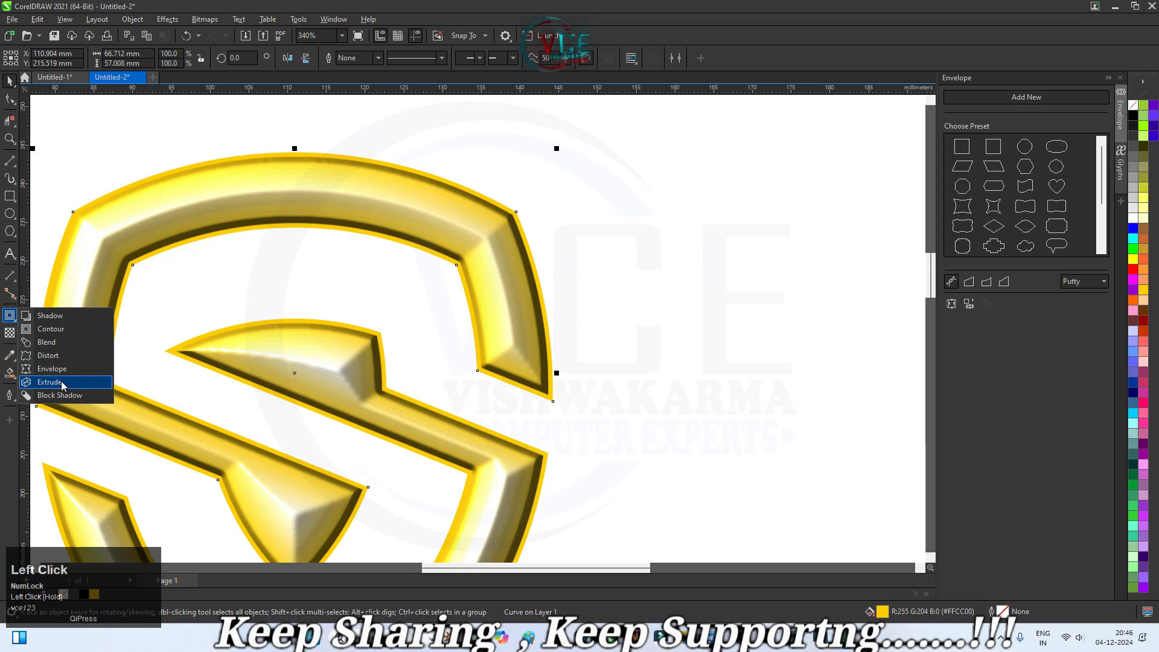
left_click(61, 382)
left_click_drag(519, 221, 569, 194)
scroll(562, 204, "down", 2)
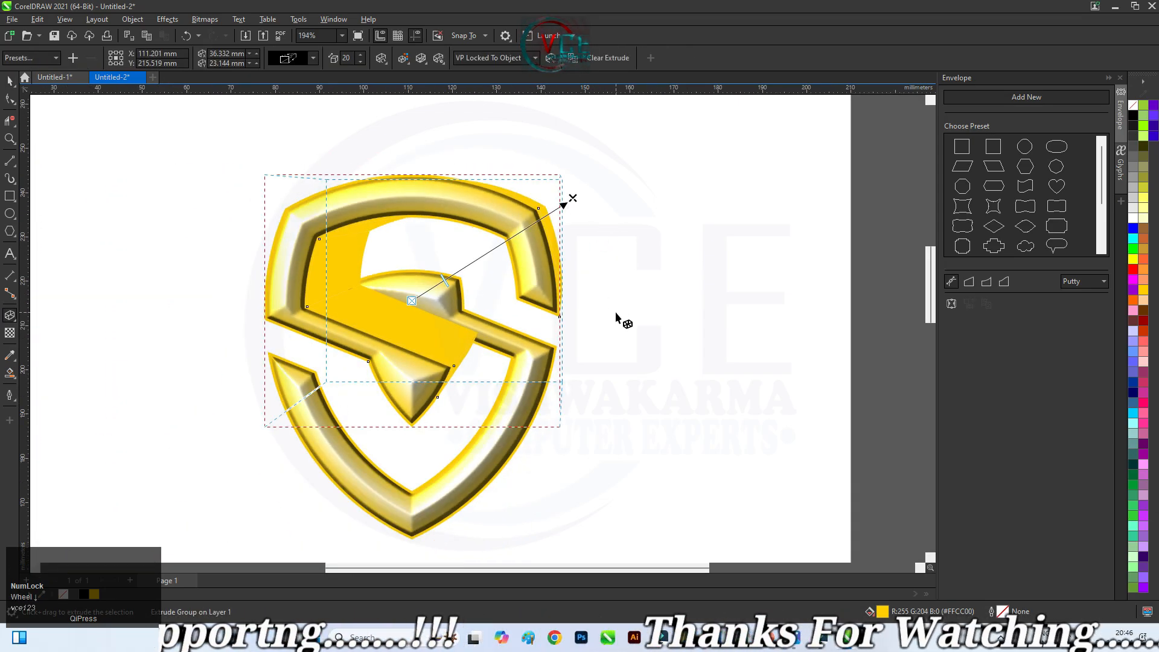
- Change the upper shape's extrusion to the back parallel type and shorten its vector to about 3.259 by 2.885 mm
left_click(311, 58)
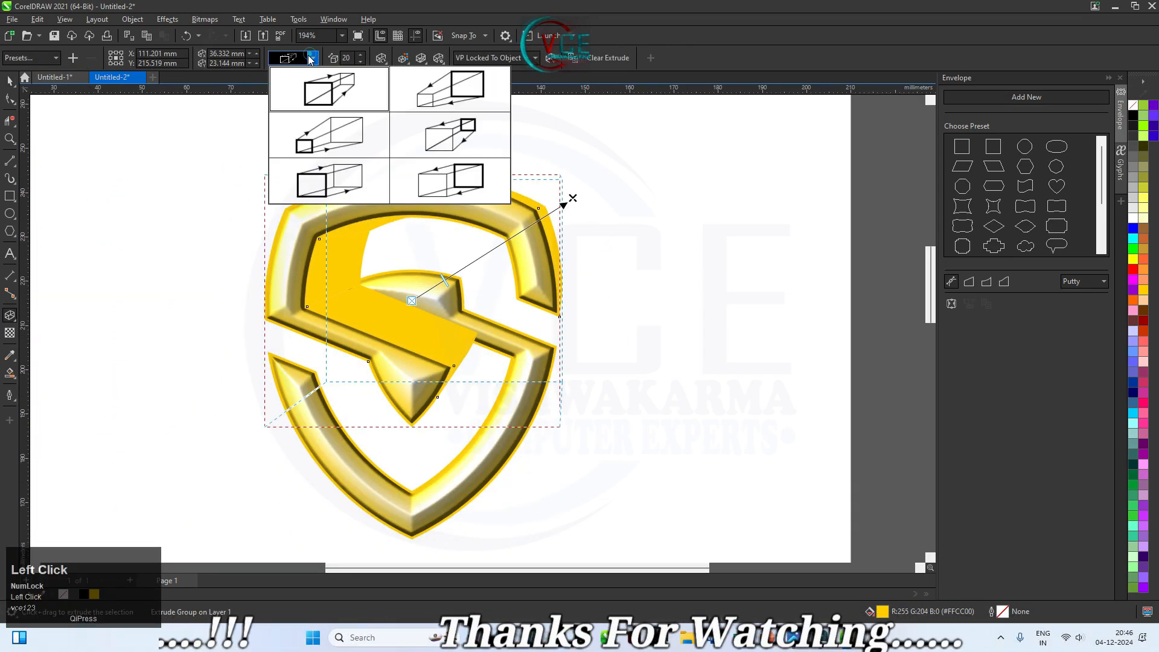
left_click(327, 178)
left_click_drag(571, 200, 426, 288)
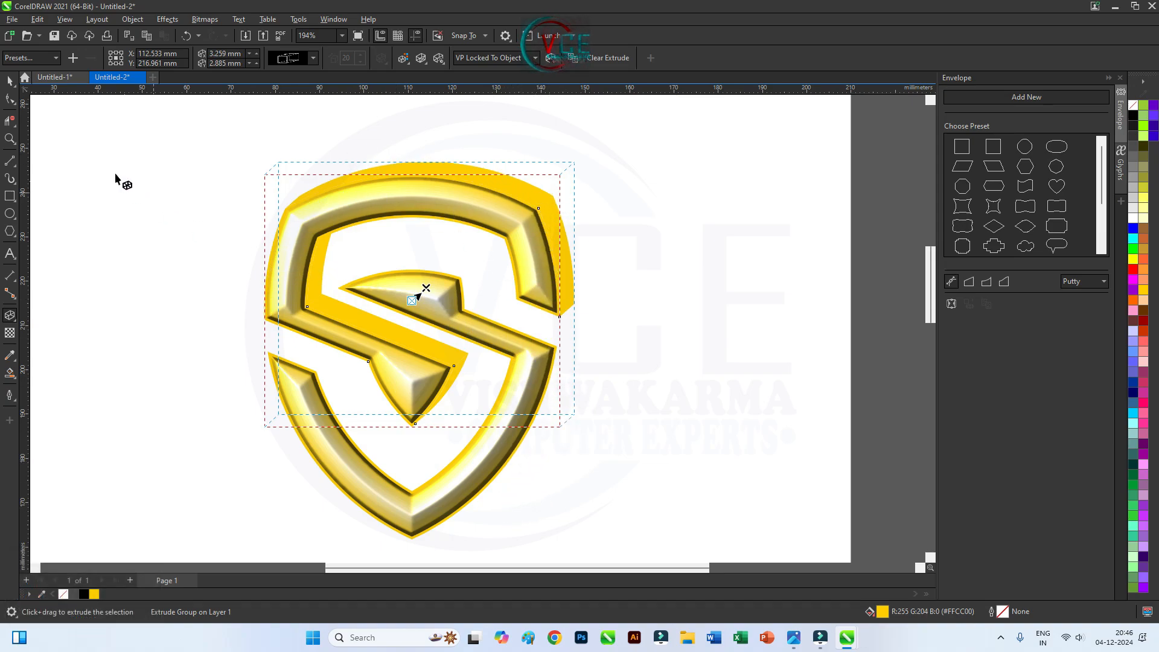
- Copy the upper shape's extrusion properties to the lower yellow S shape
left_click(545, 399)
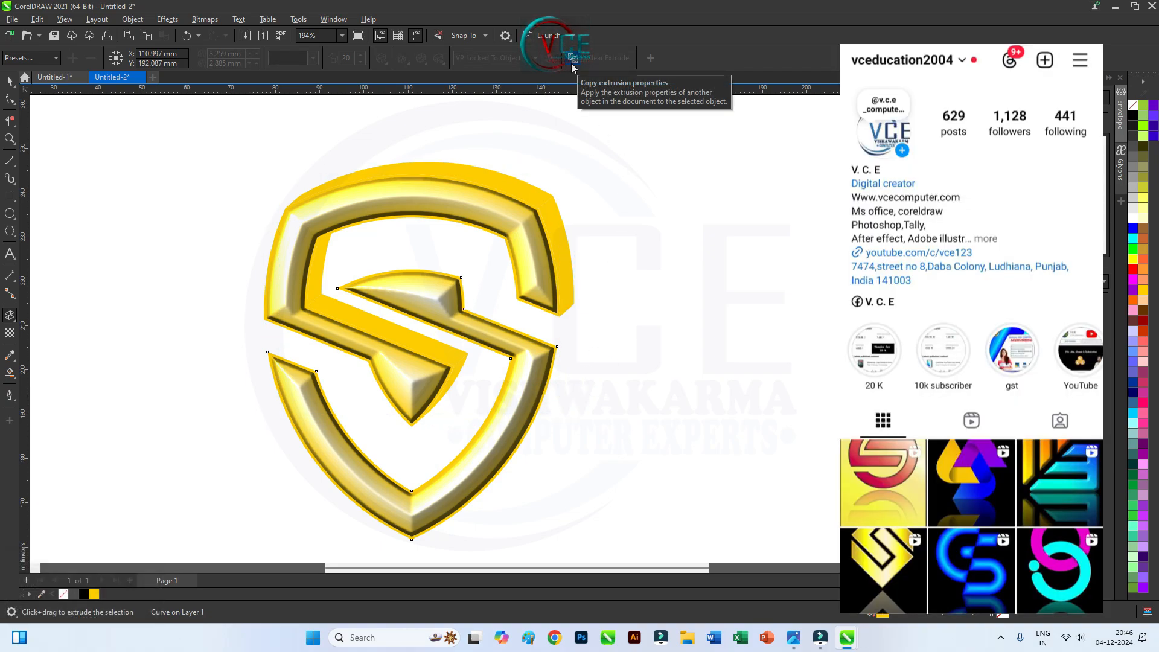
left_click_drag(545, 202, 589, 304)
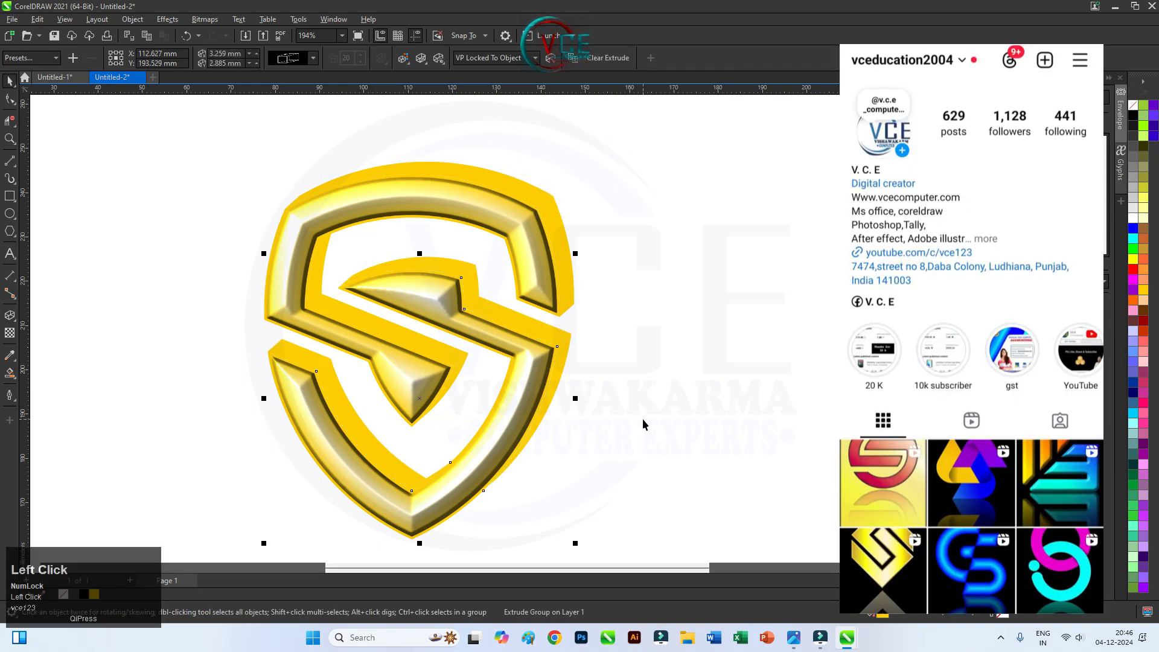
- Turn on color shading for the upper extrusion and set its From color to cream C0 M3 Y42 K0
left_click(542, 208)
left_click(427, 62)
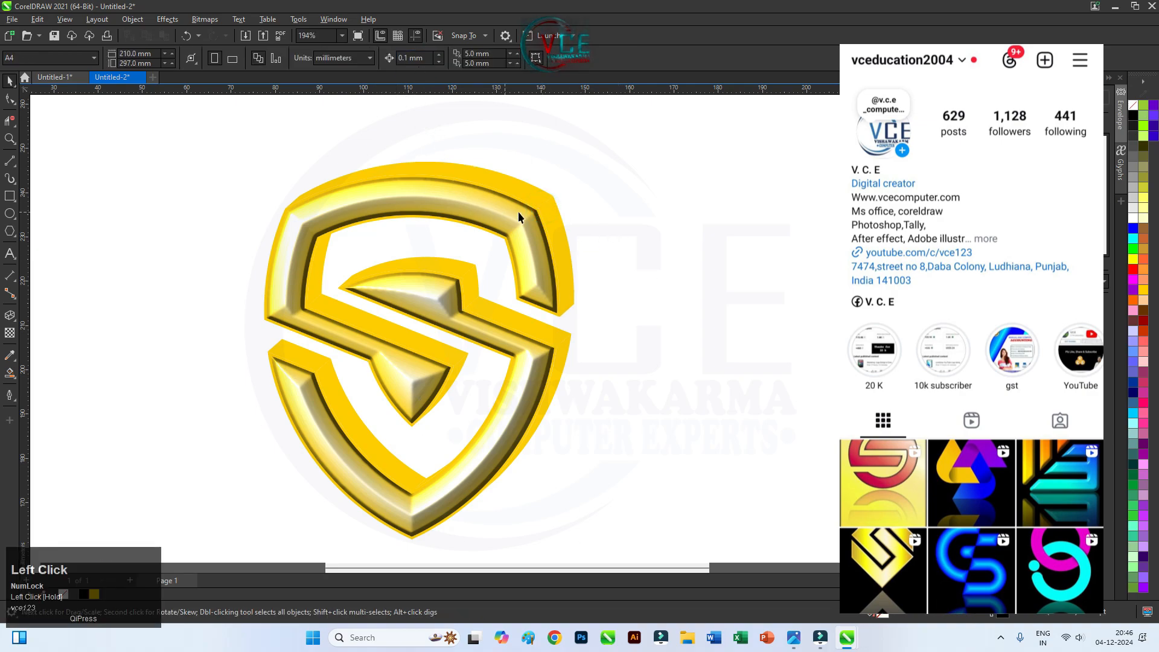
left_click(539, 197)
left_click(436, 61)
left_click(420, 61)
left_click(404, 61)
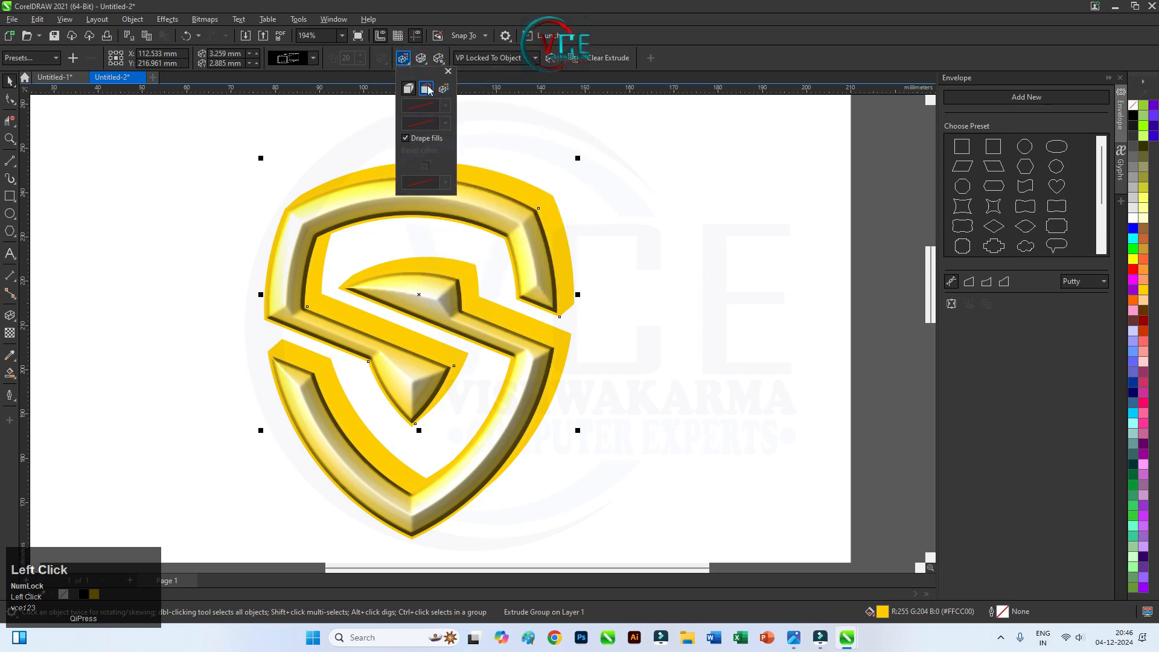
left_click(443, 89)
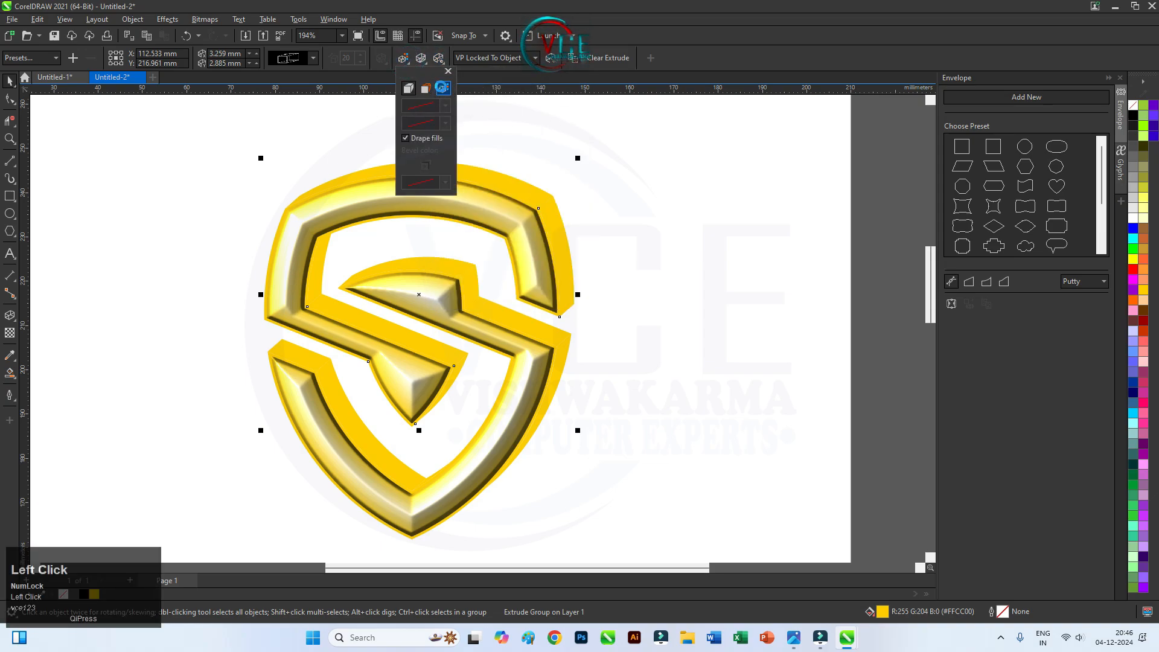
left_click(421, 123)
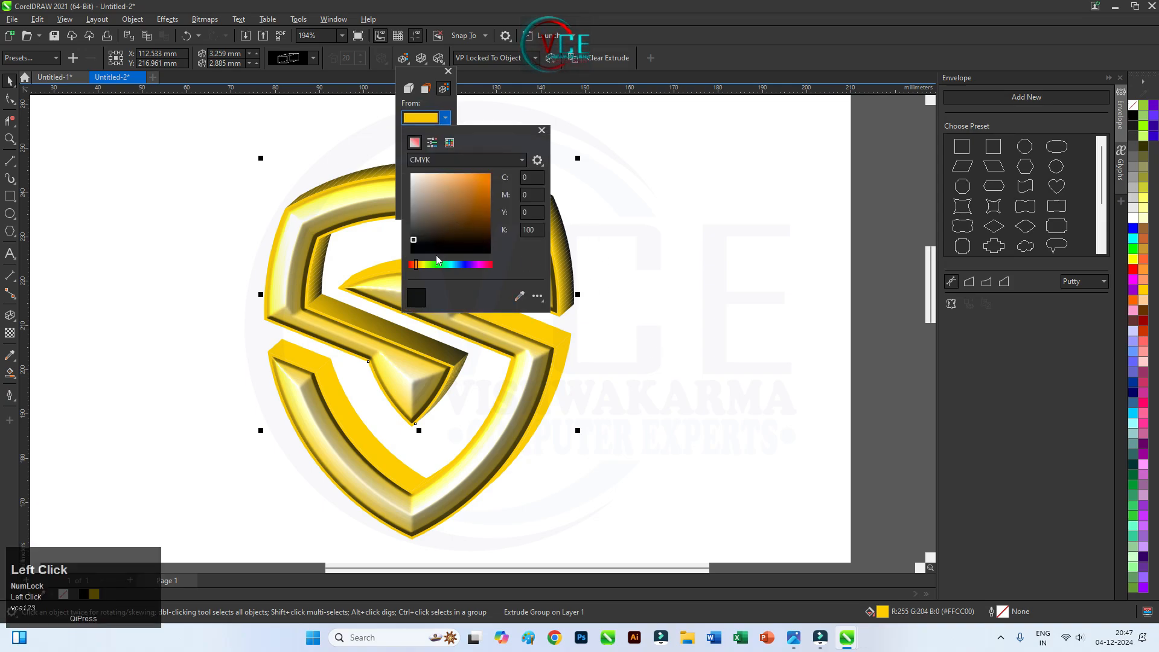
left_click(422, 264)
left_click_drag(439, 233, 436, 174)
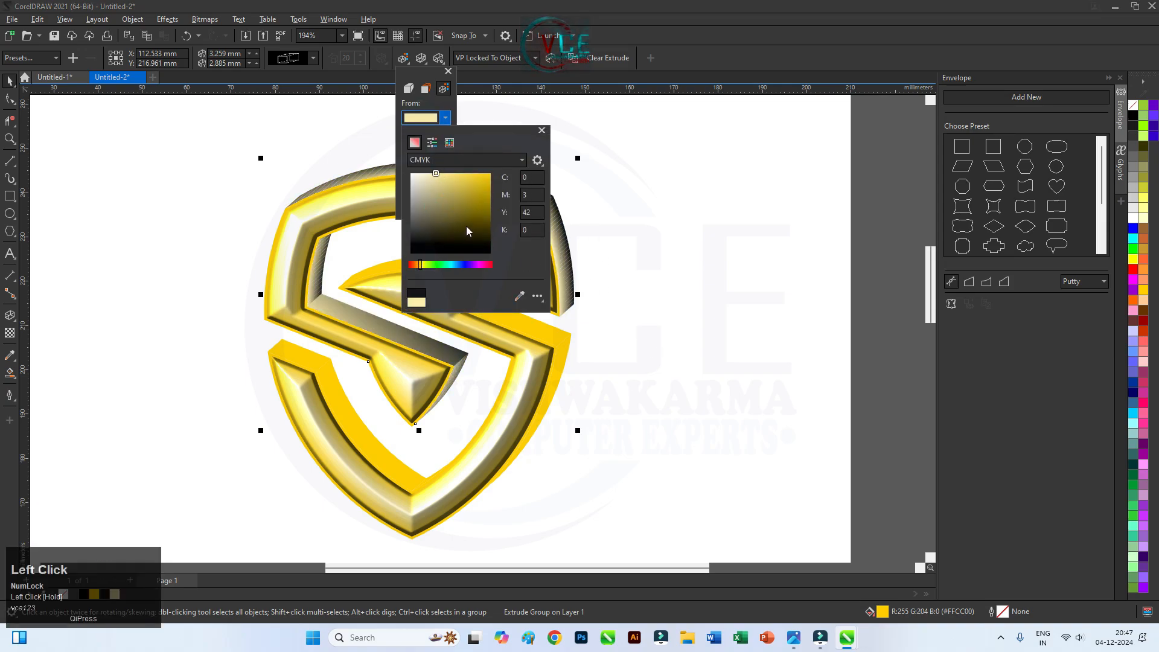
- Set the To color of the upper extrusion's shading to dark green C77 M12 Y100 K59
left_click(426, 146)
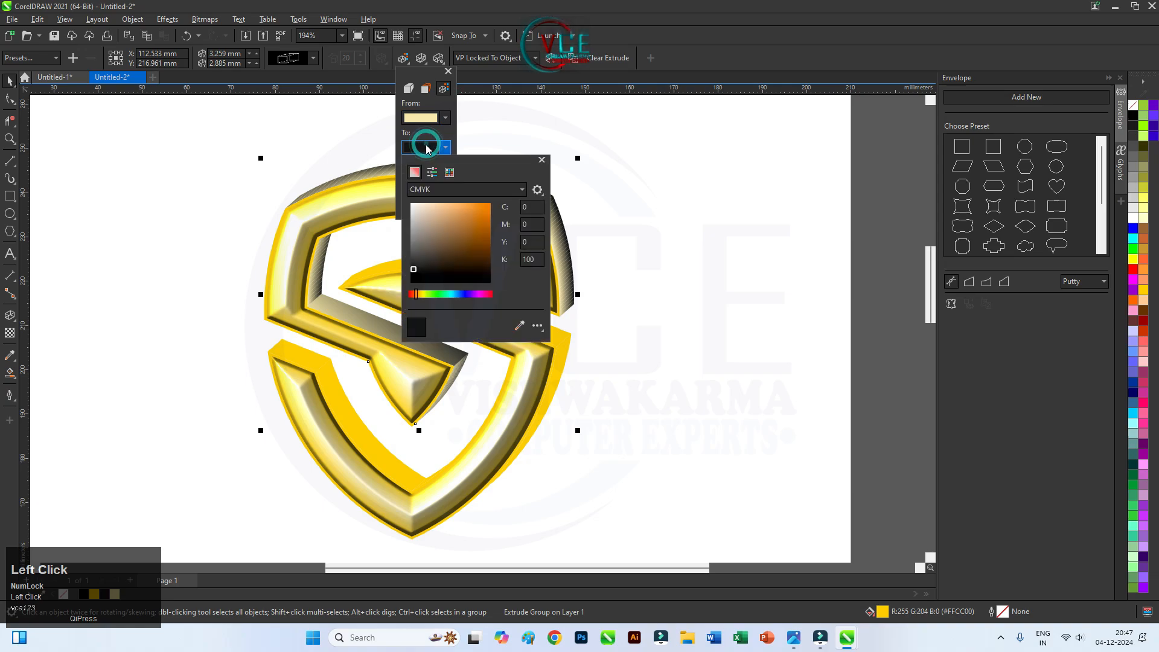
left_click(442, 295)
left_click_drag(473, 265, 491, 251)
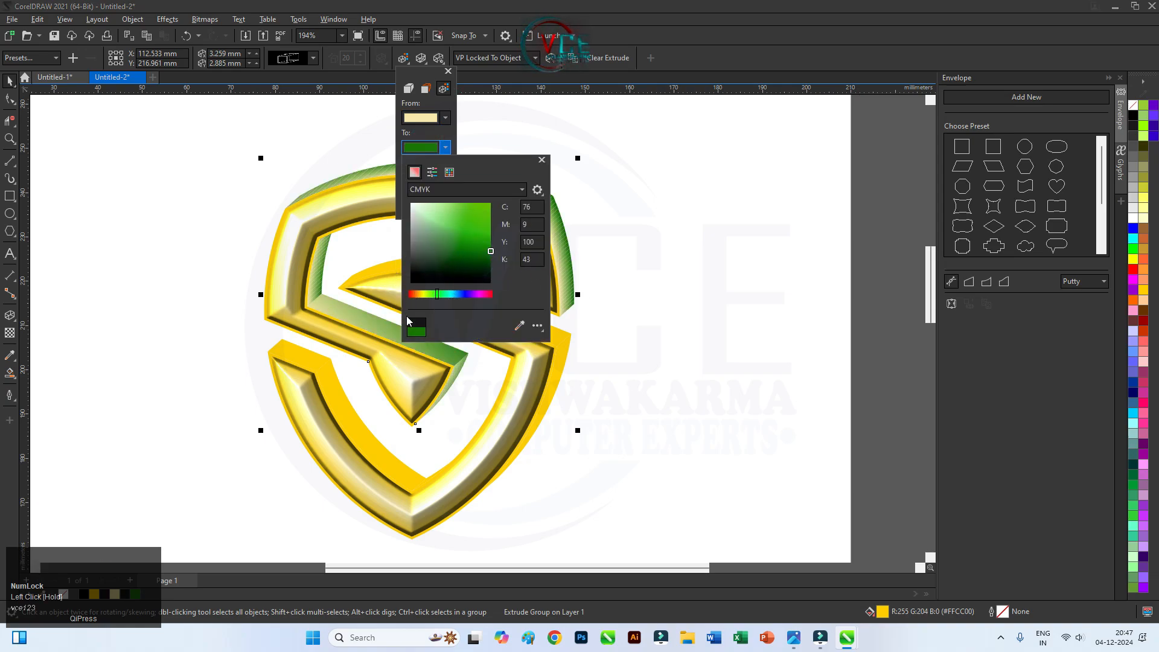
left_click_drag(494, 255, 490, 260)
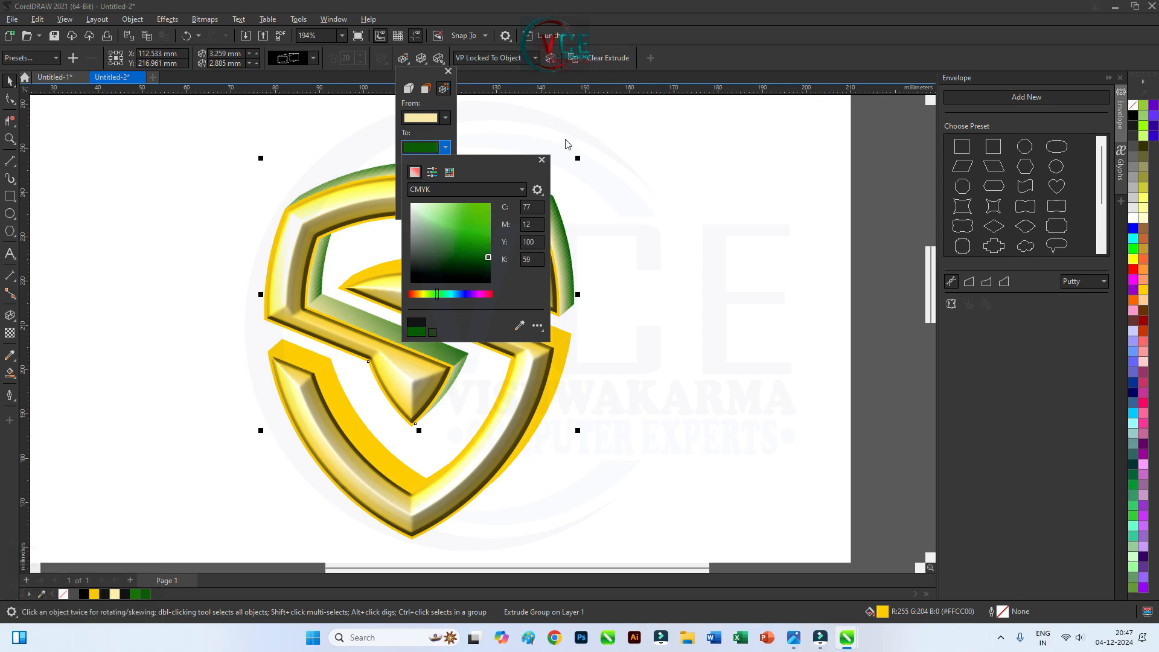
left_click(566, 139)
- Turn on color shading for the lower extrusion and sample its From color #E7E09E from the upper extrusion
left_click(584, 350)
left_click(559, 343)
left_click(403, 58)
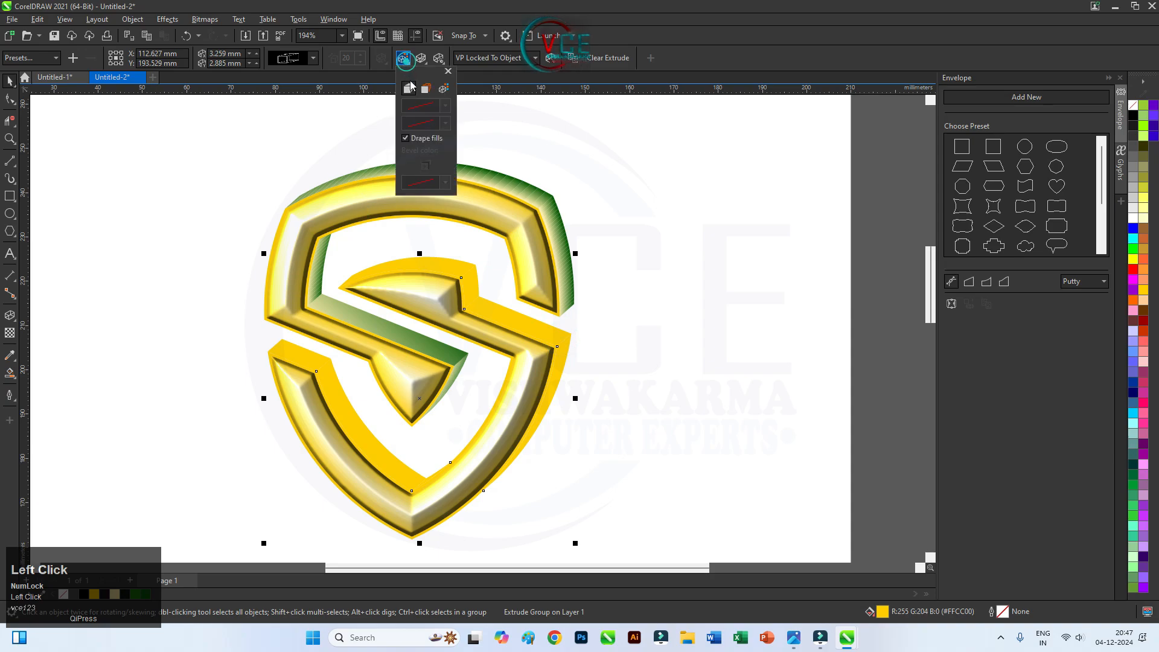
left_click(441, 88)
left_click(425, 119)
left_click(519, 295)
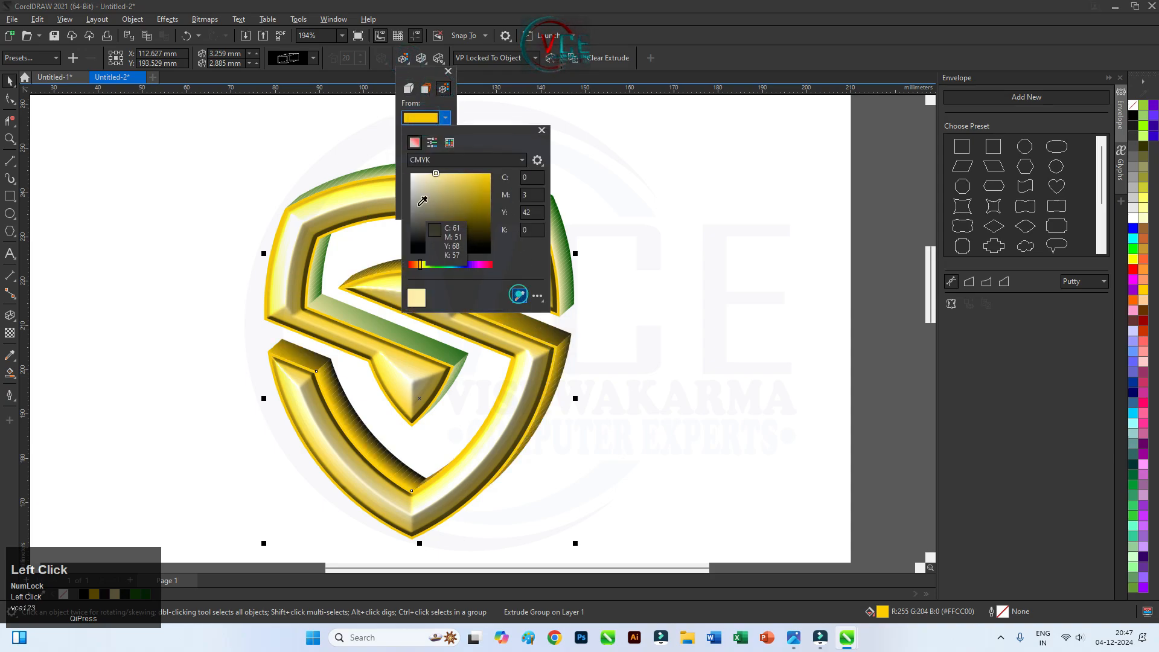
left_click(316, 305)
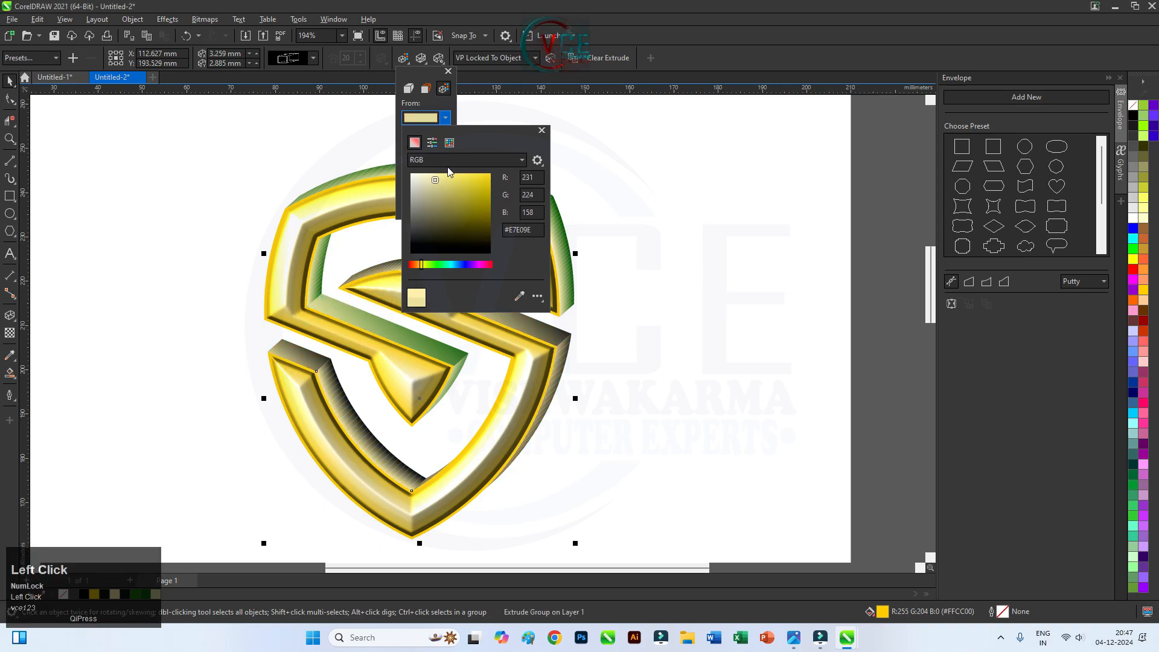
left_click(445, 117)
- Set the To color of the lower extrusion's shading to dark green C77 M12 Y100 K58
left_click(426, 148)
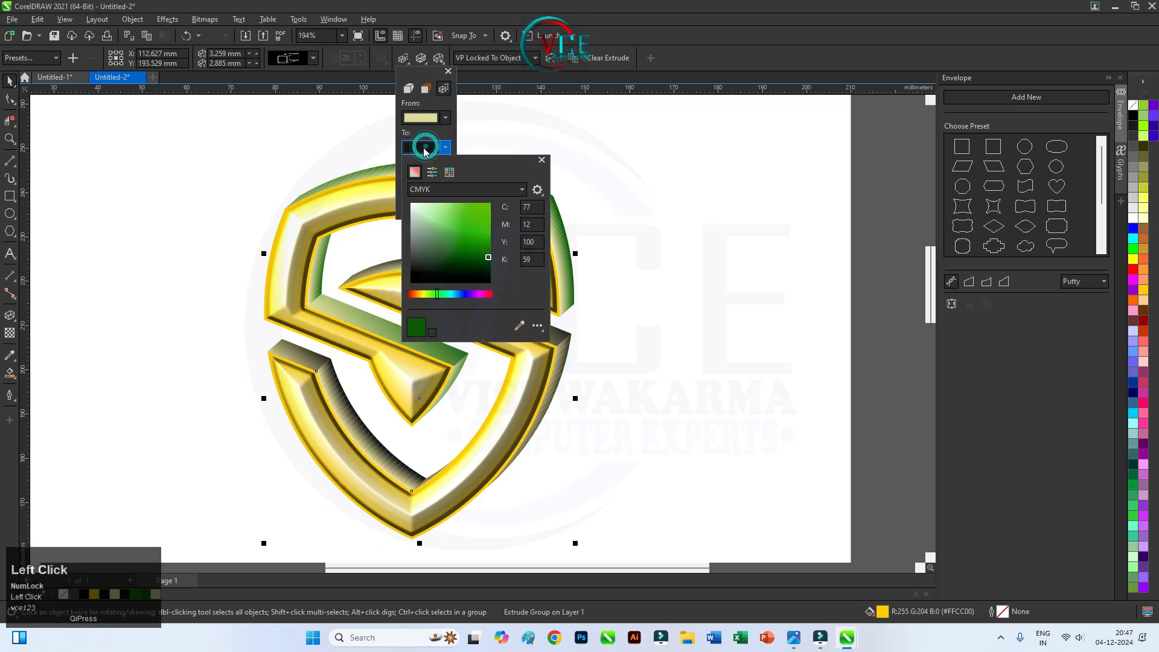
left_click(490, 258)
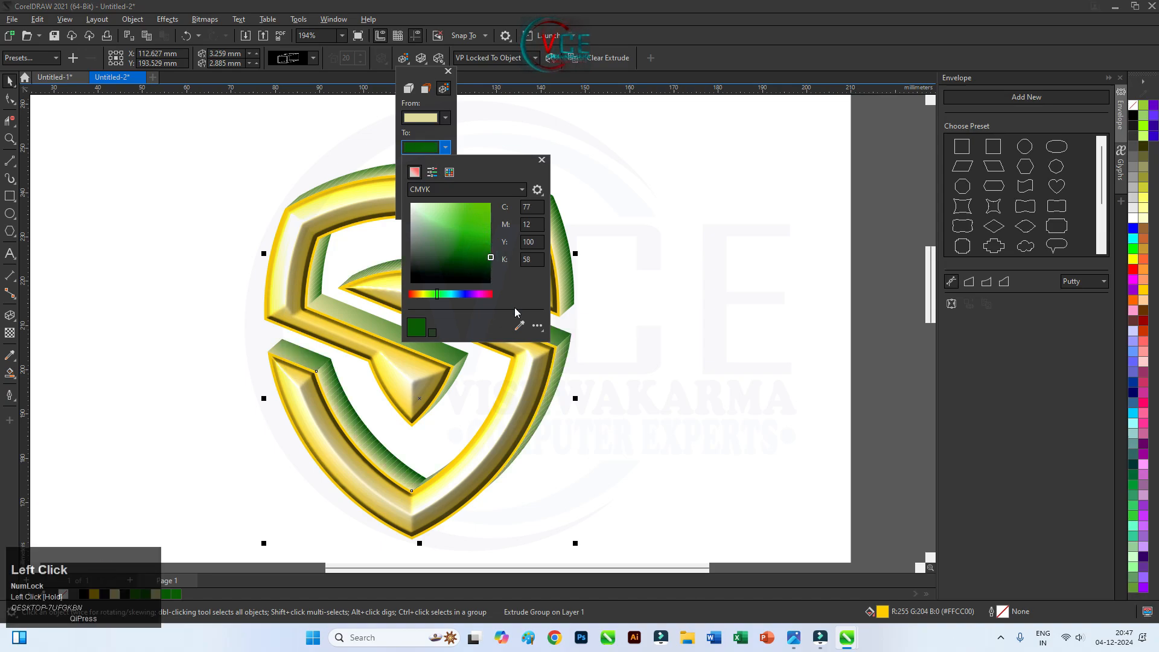
left_click(576, 147)
left_click(509, 117)
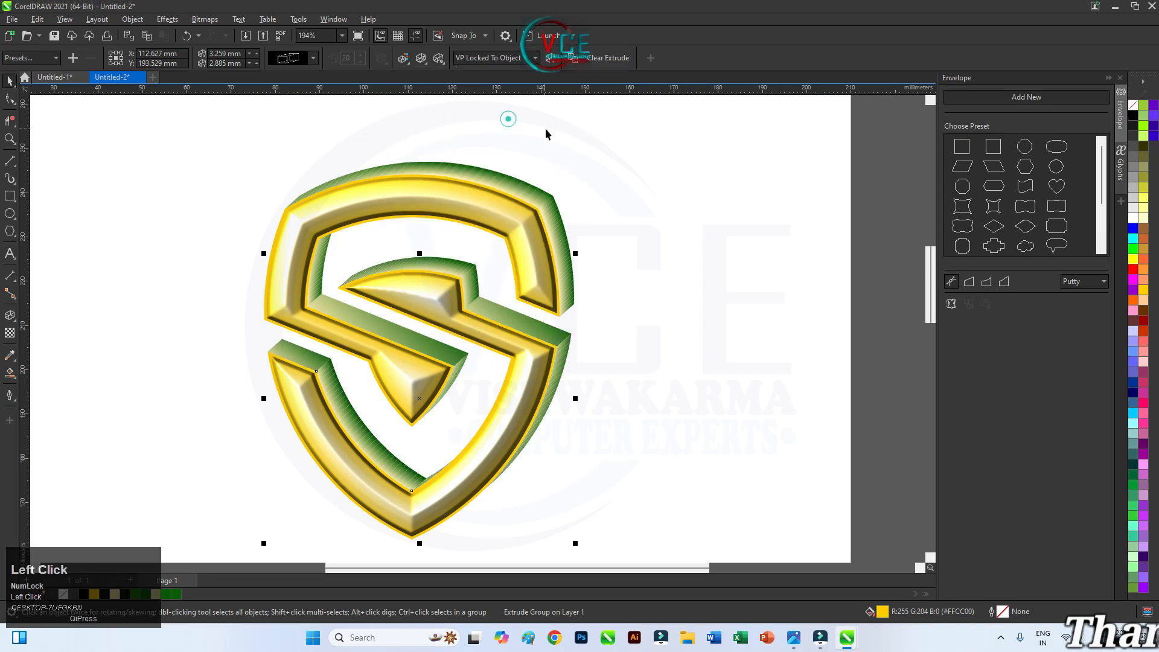
- Select all parts of the extruded S logo and group them
scroll(410, 219, "down", 1)
left_click(331, 165)
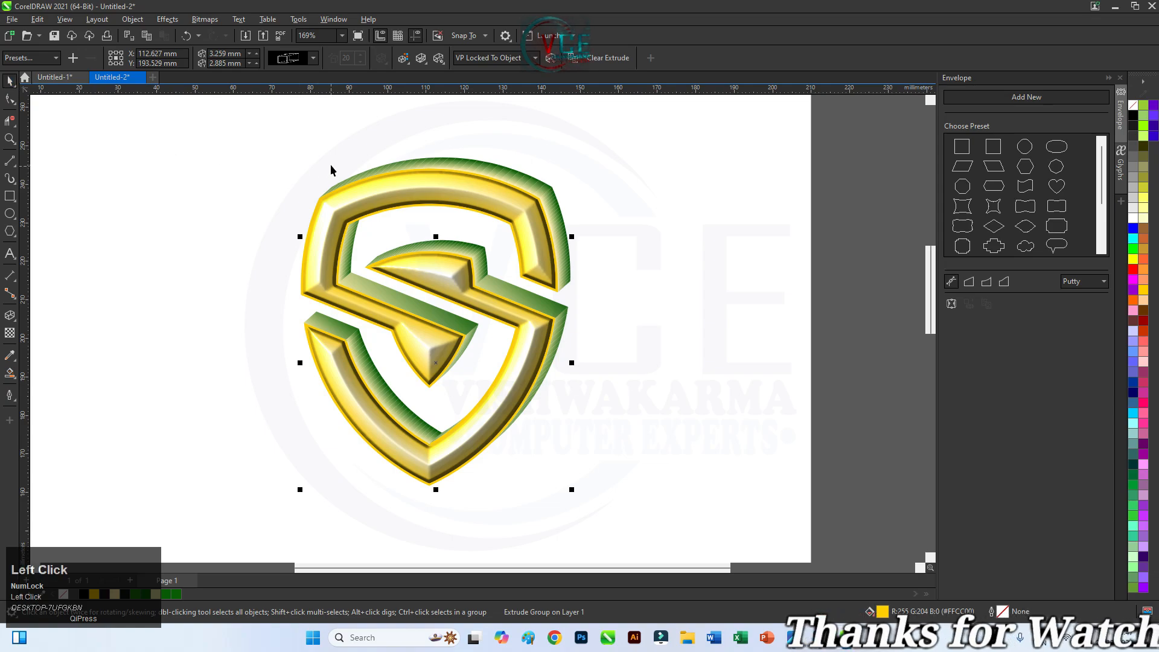
scroll(331, 165, "down", 1)
left_click(354, 180)
left_click_drag(467, 365, 617, 494)
right_click(434, 242)
left_click(473, 288)
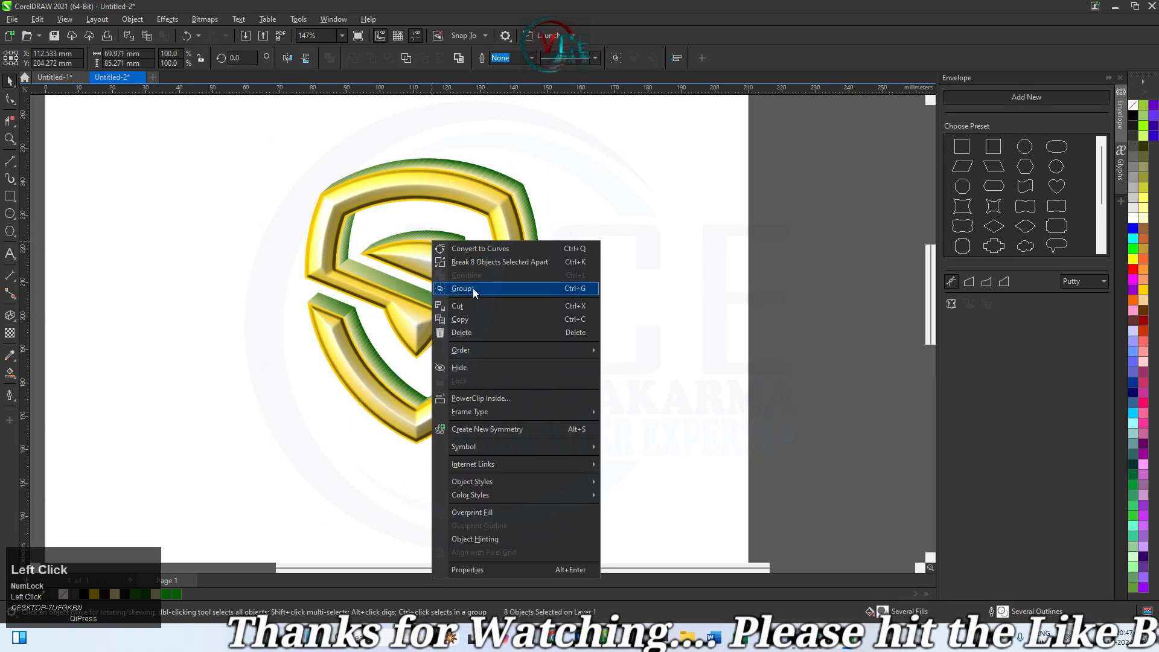
- Place a duplicate of the grouped logo directly to the right of the original at the same height
scroll(395, 260, "up", 2)
scroll(447, 289, "down", 2)
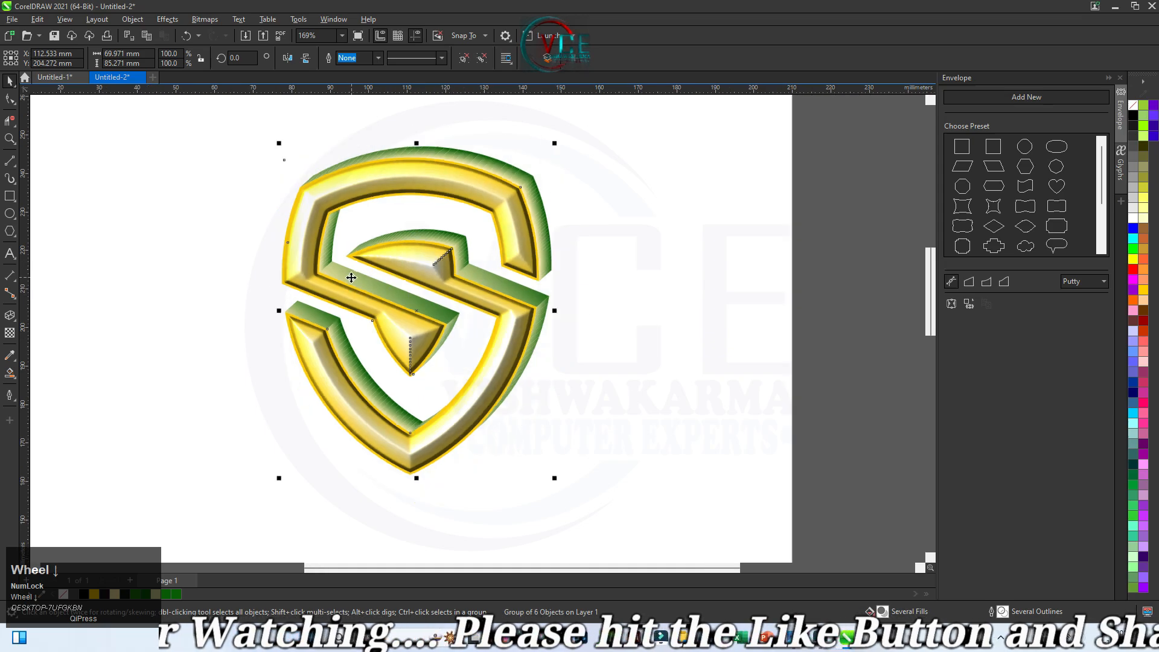
left_click_drag(414, 258, 662, 257)
right_click(662, 257, "shift")
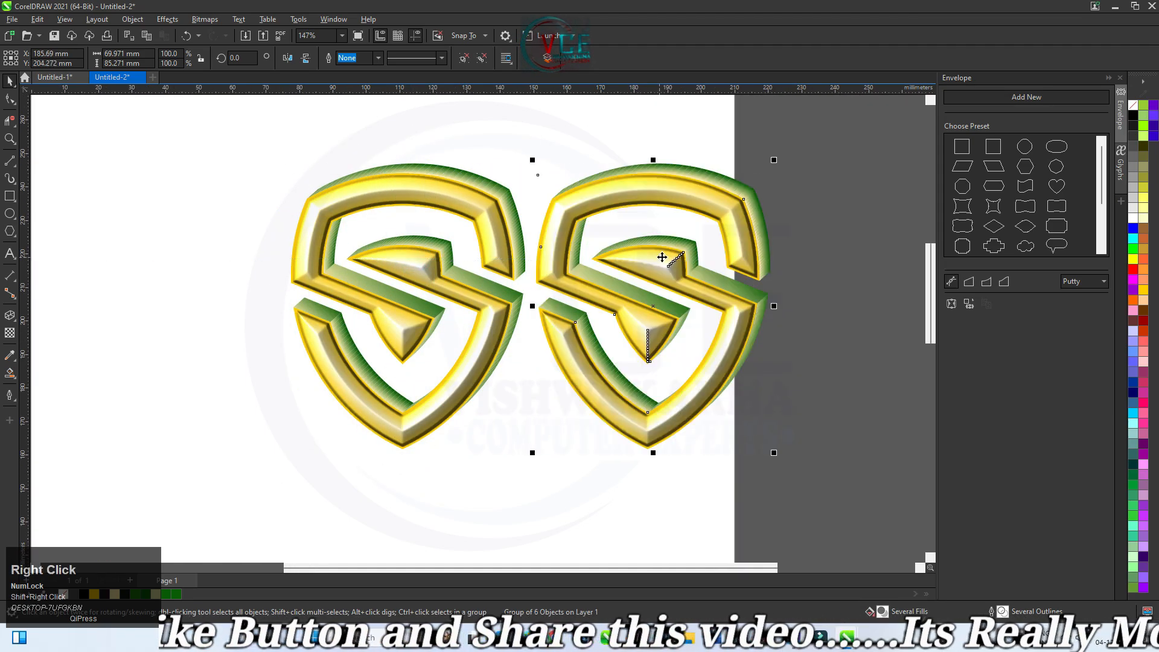
left_click(172, 19)
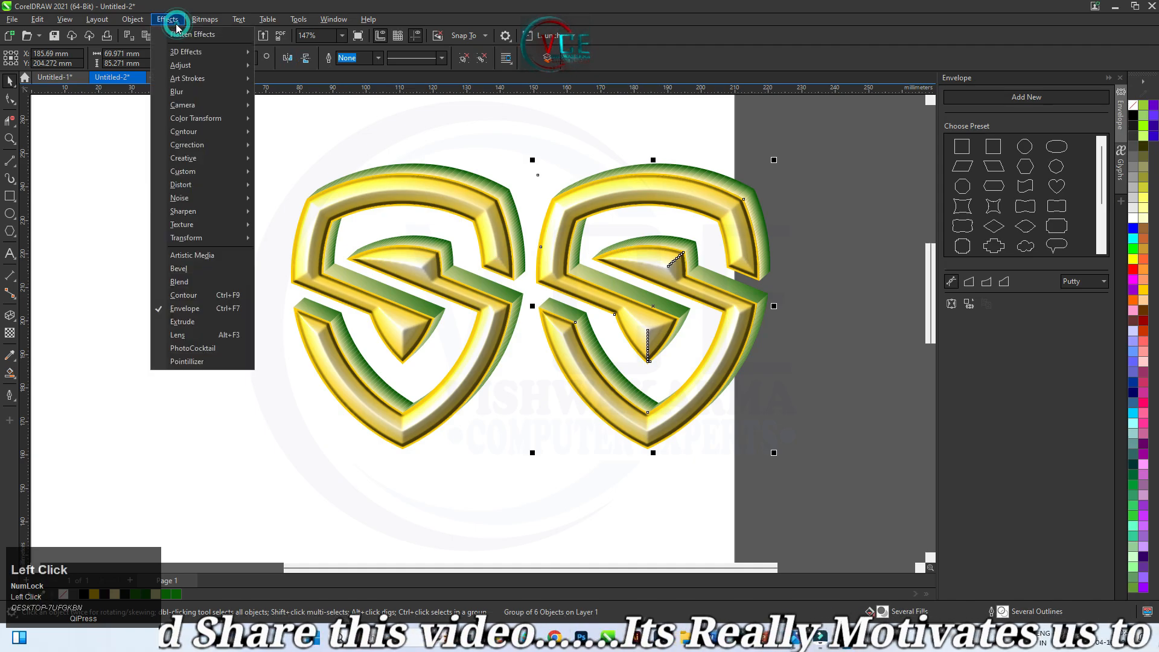
left_click(215, 66)
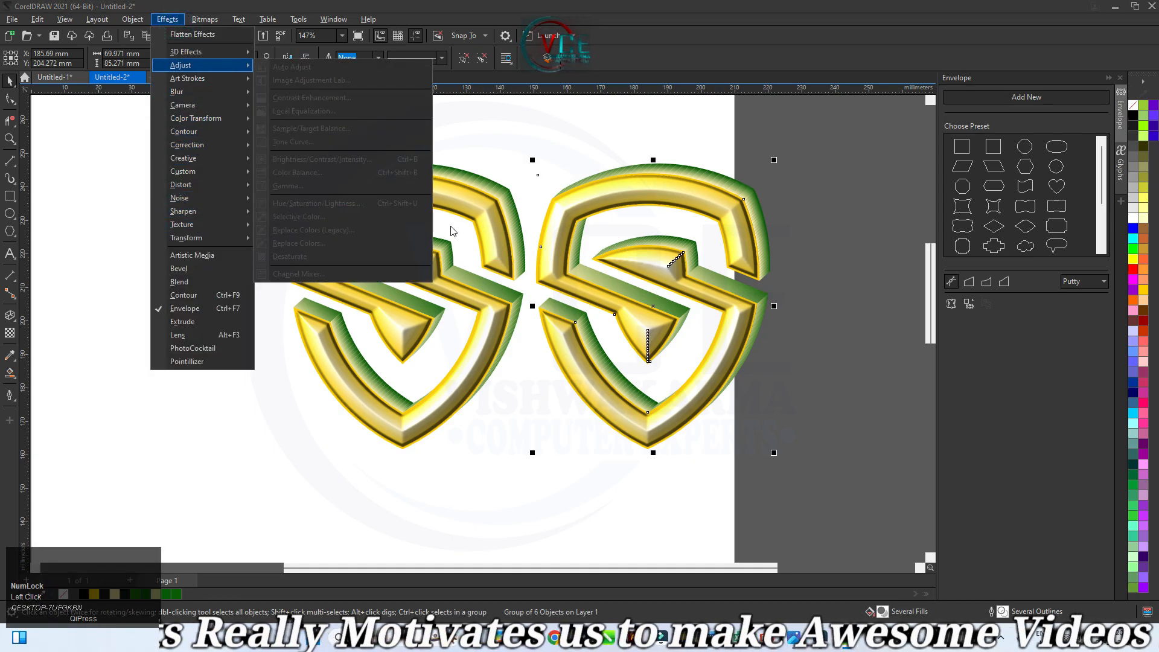
left_click(560, 139)
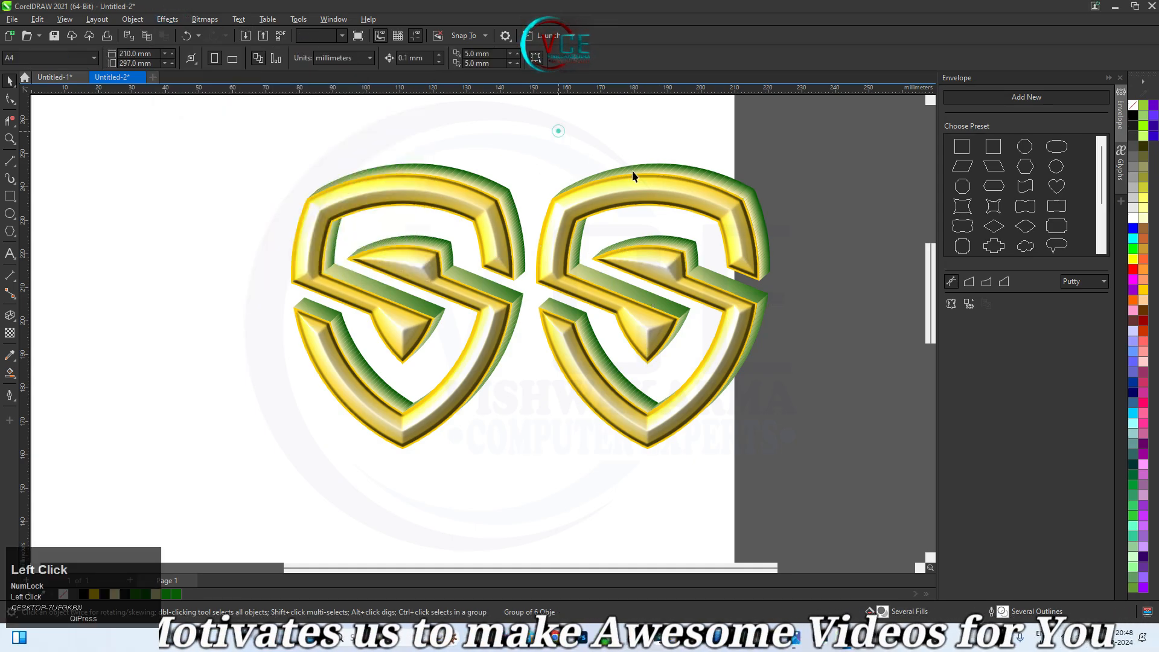
- Ungroup the duplicated logo and select the contour group of its upper S shape
right_click(746, 201)
left_click(777, 220)
left_click(716, 207)
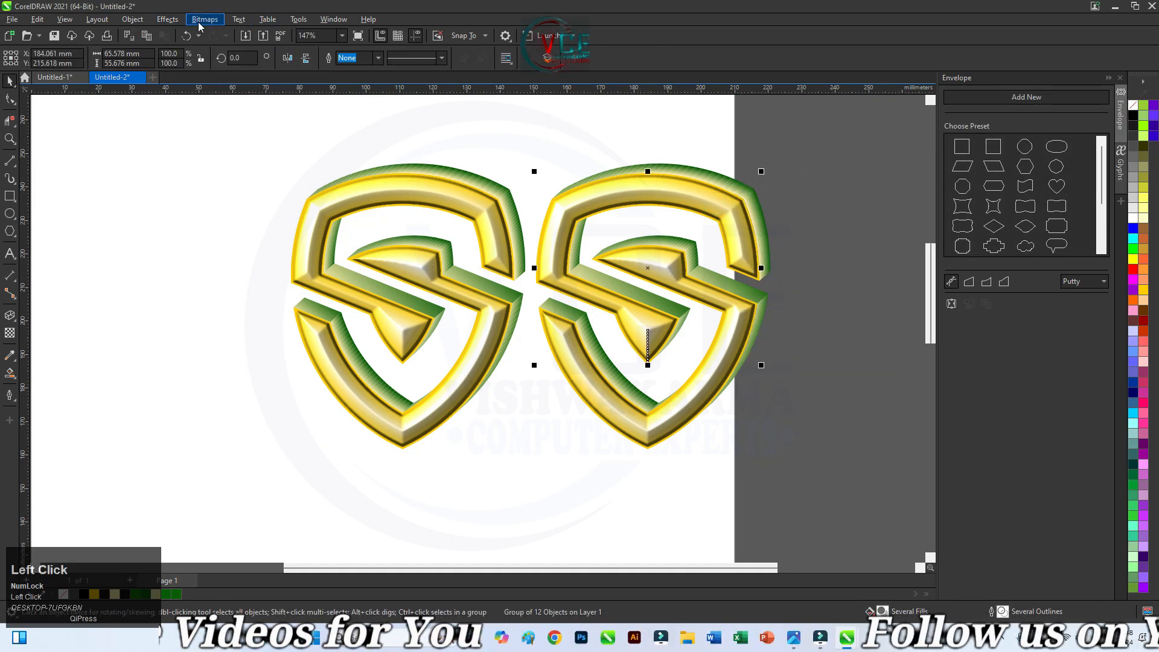
left_click(168, 19)
mouse_move(197, 70)
left_click(332, 196)
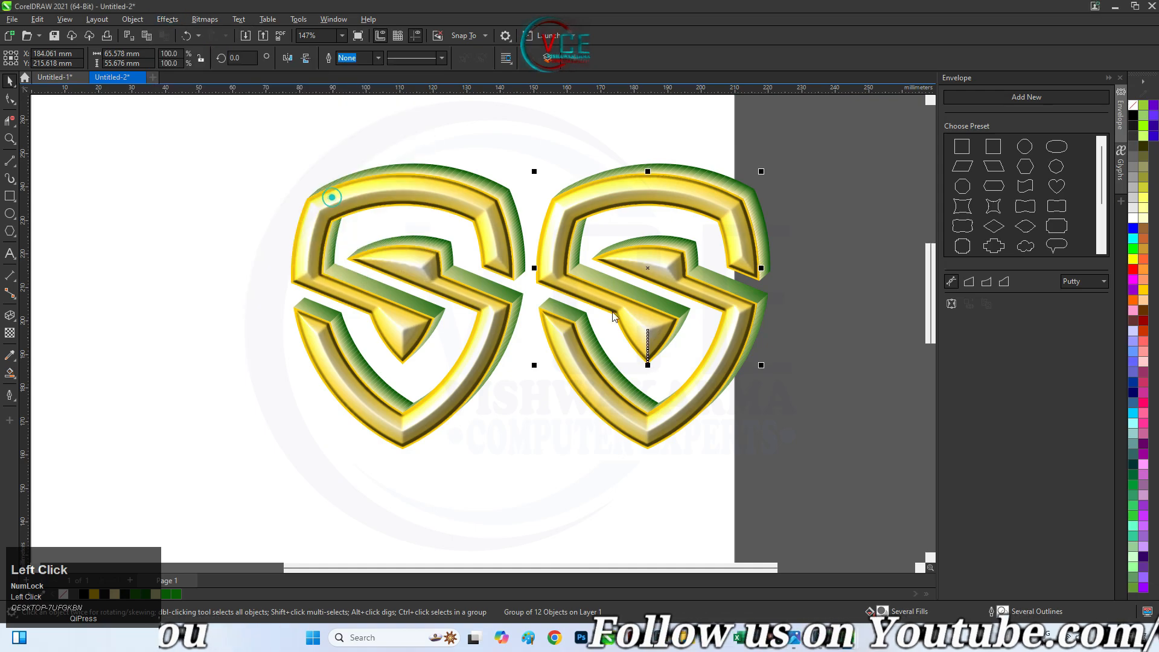
left_click_drag(601, 201, 375, 170)
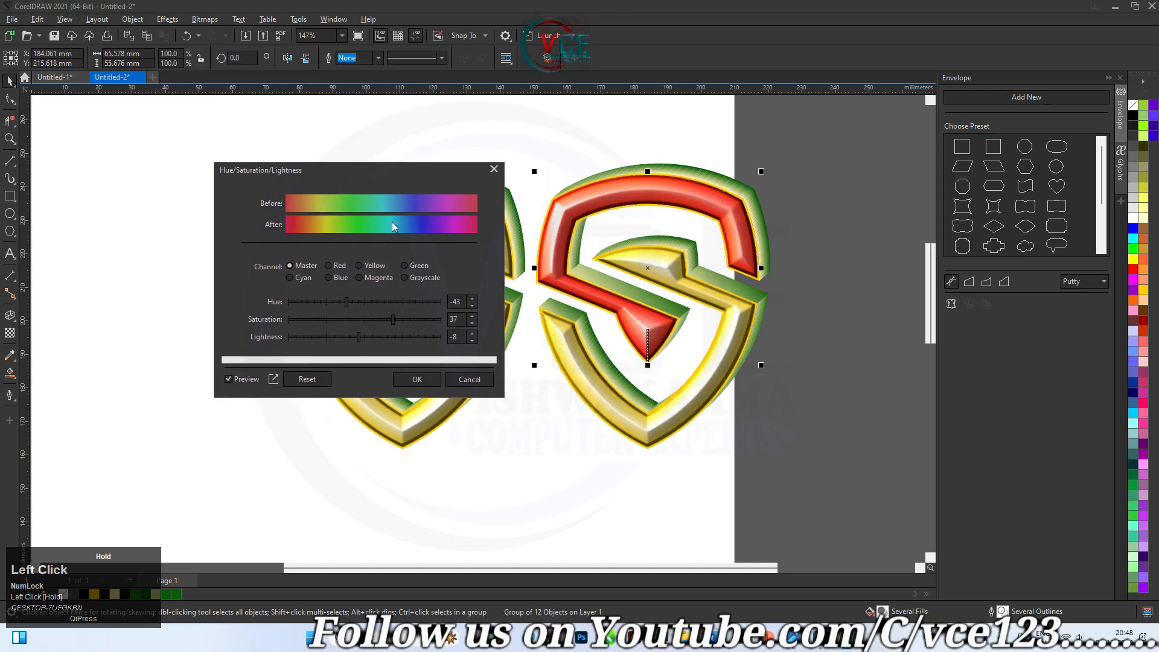
left_click(469, 379)
- Recolour both contour groups of the duplicate logo purple with Hue/Saturation/Lightness: hue -144, saturation 37, lightness -8
left_click(567, 456)
left_click(598, 401)
left_click(667, 186)
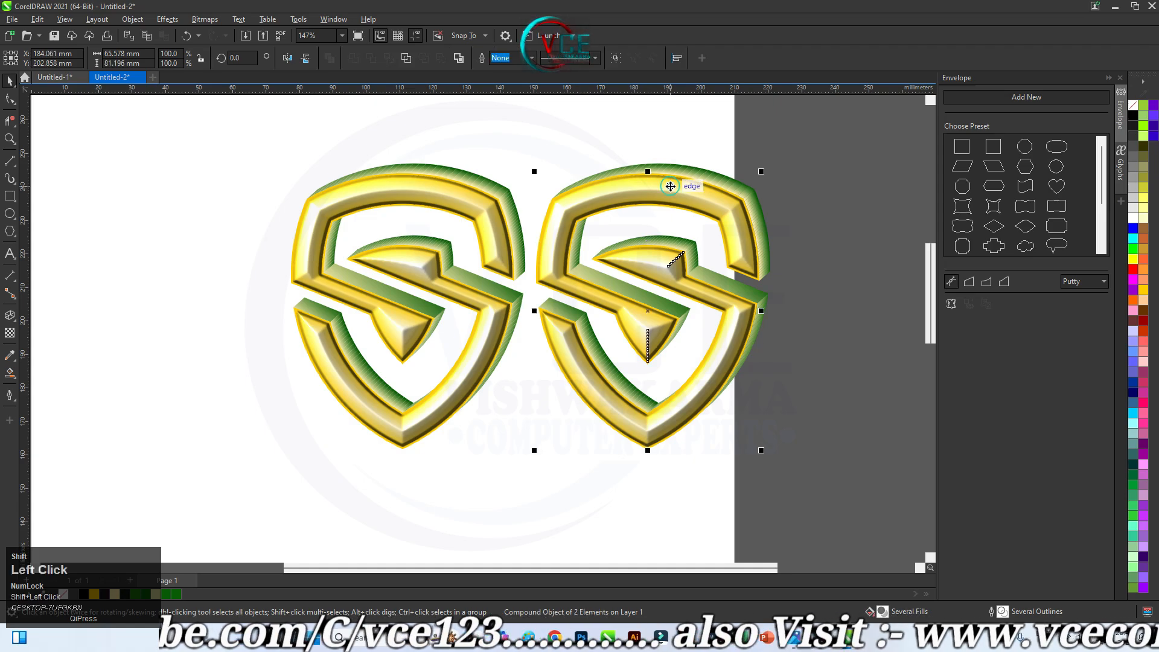
left_click(168, 19)
mouse_move(181, 65)
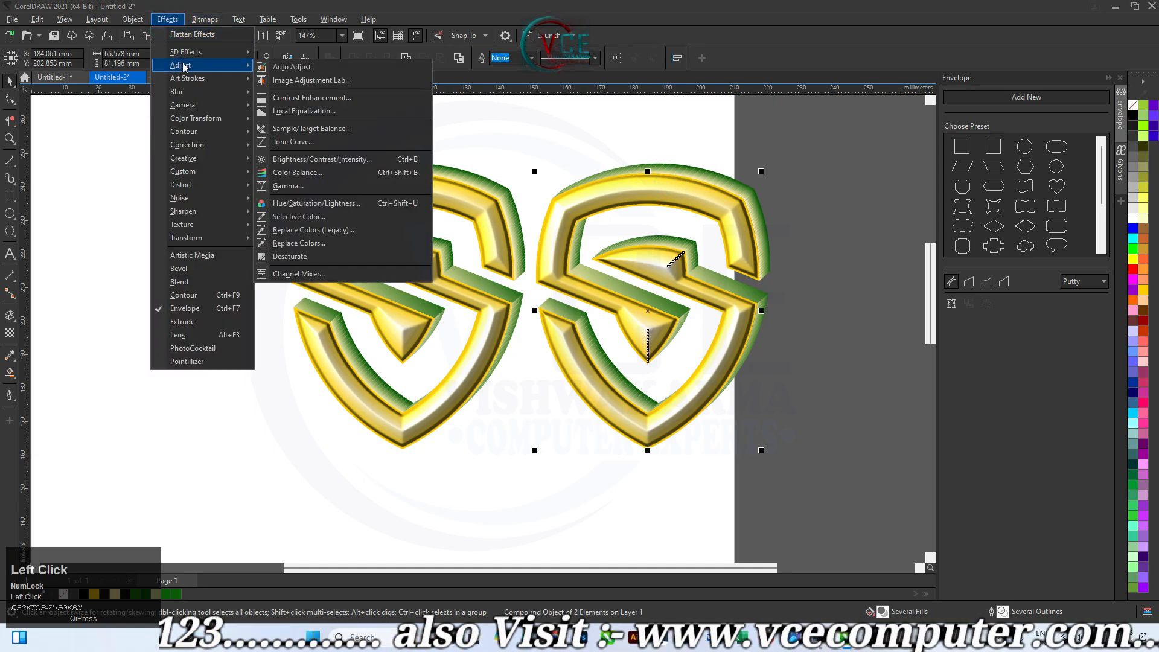
left_click(320, 205)
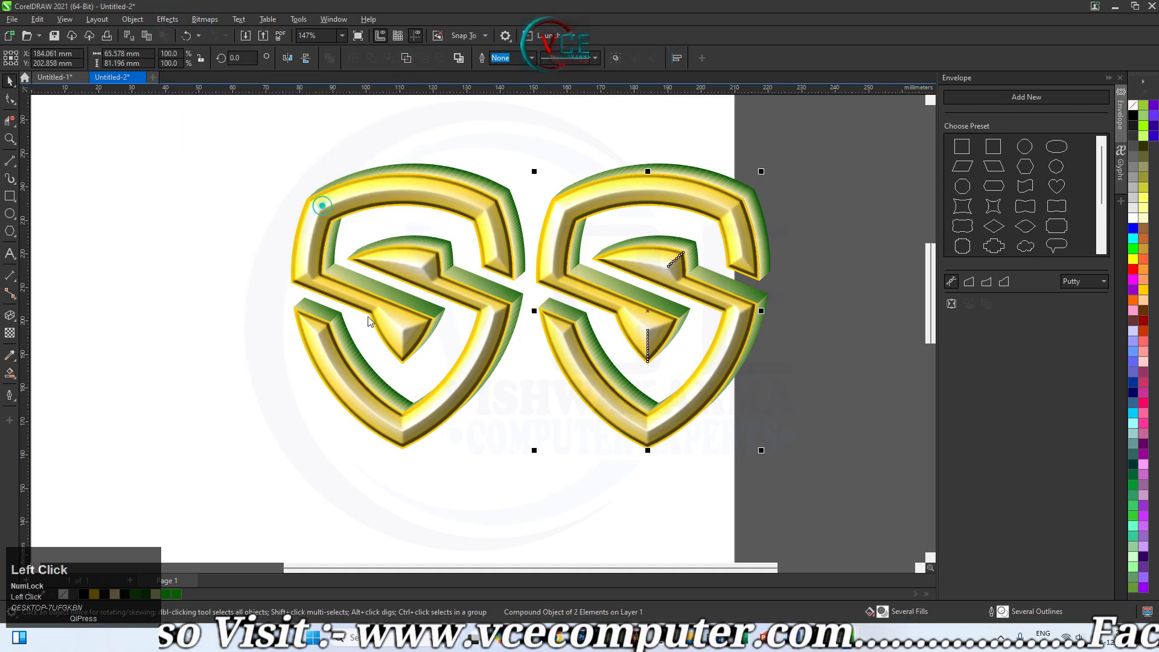
left_click_drag(570, 199, 248, 125)
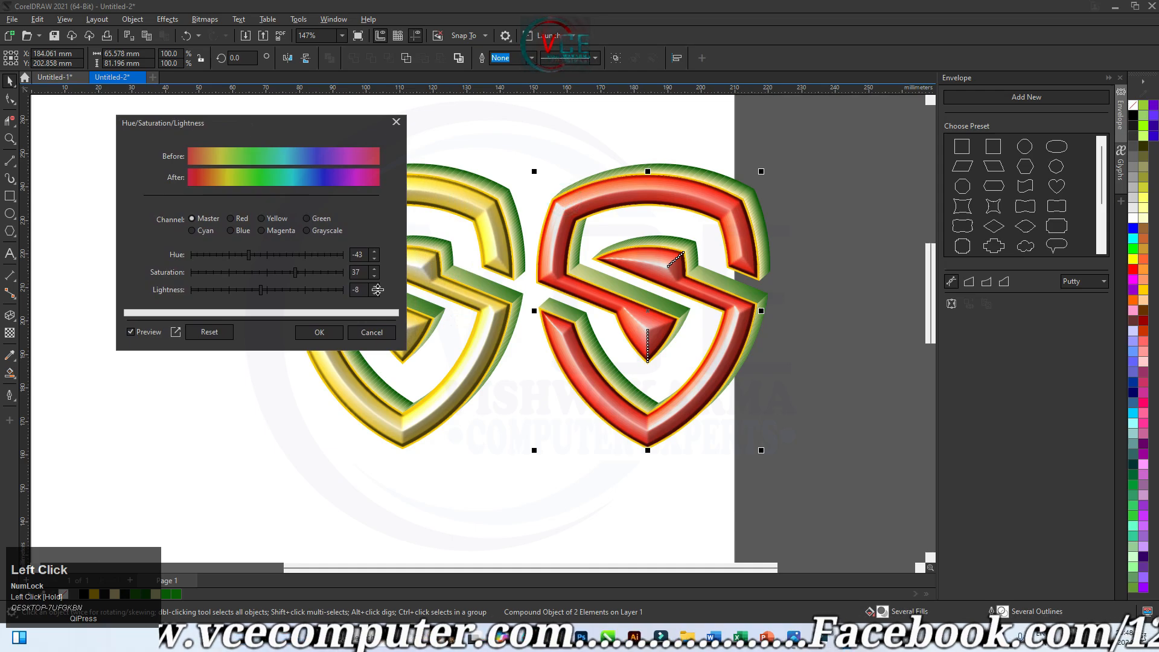
left_click(220, 254)
left_click(217, 255)
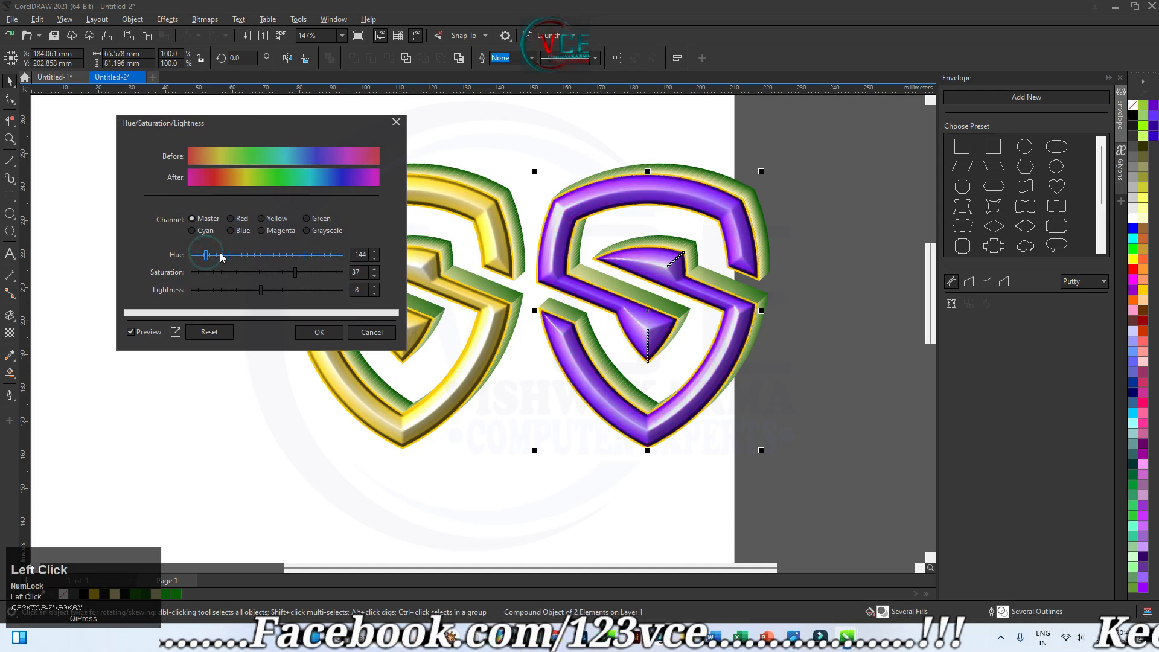
left_click(213, 256)
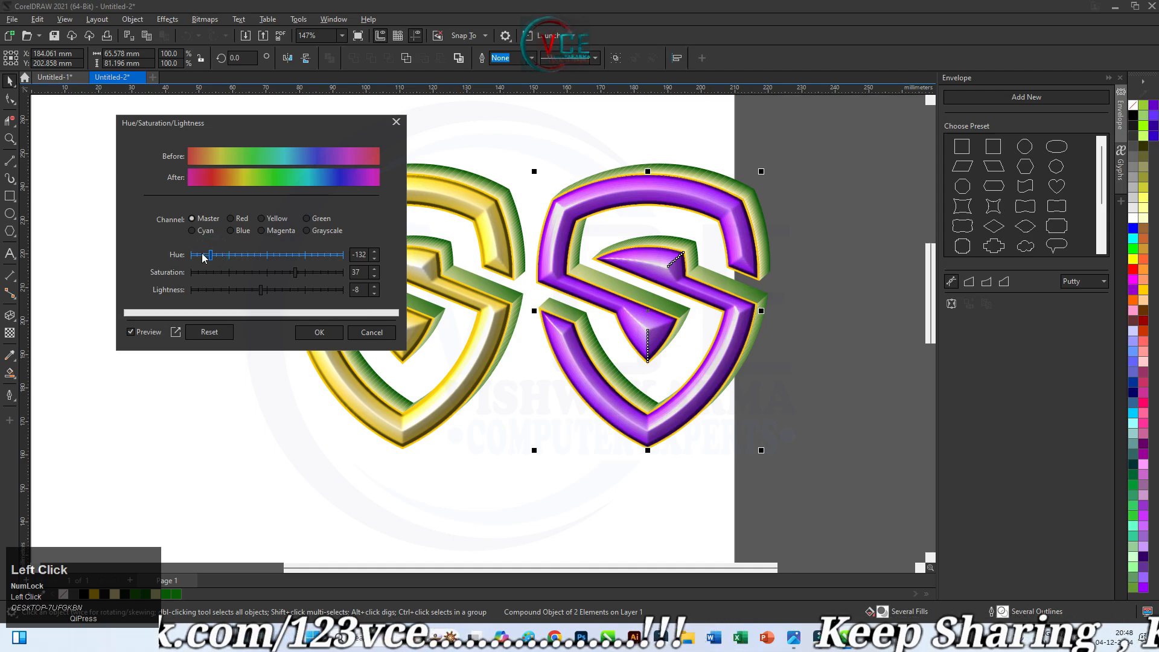
left_click(206, 256)
left_click(303, 331)
- Try to move the duplicate's upper extrusion away from its purple face
left_click(794, 199)
left_click_drag(758, 195, 843, 231)
key("ctrl+z")
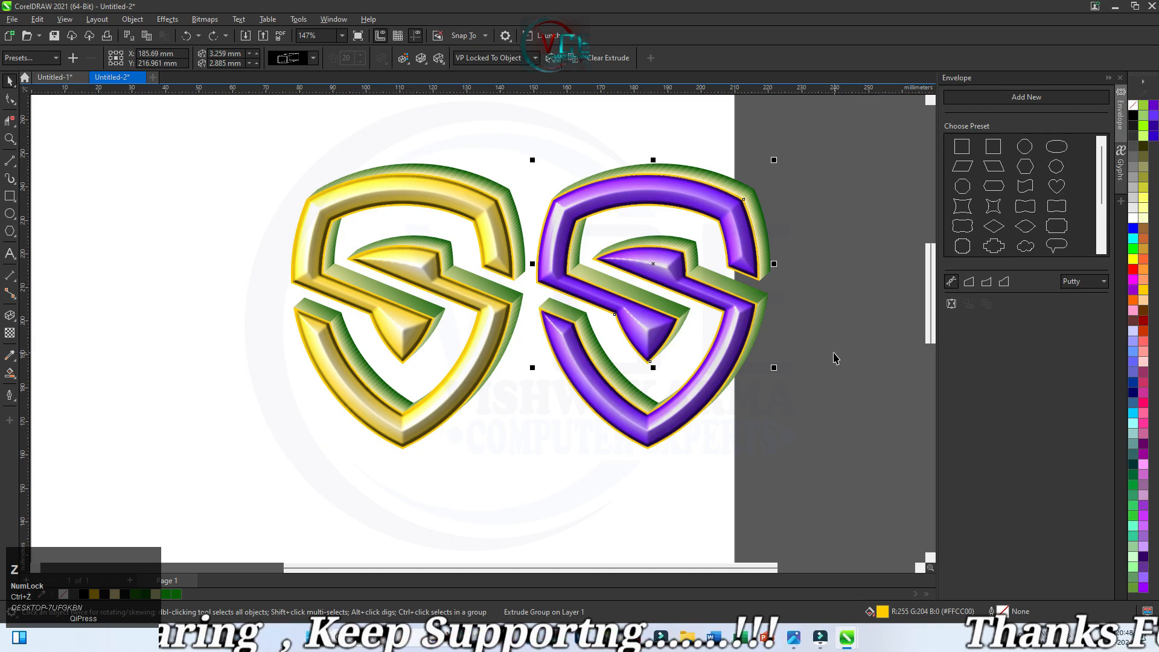
- Try to recolour both extrusions of the duplicate together with Hue/Saturation/Lightness at hue 112, saturation 37 and lightness -8
left_click(765, 307)
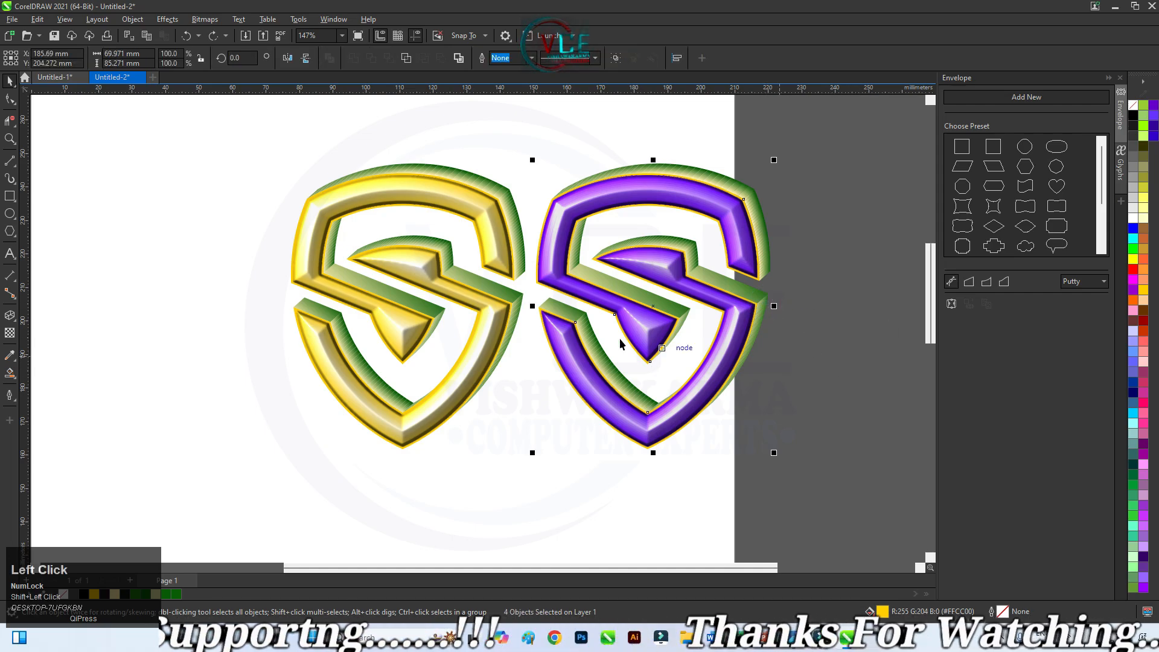
left_click(168, 20)
mouse_move(181, 64)
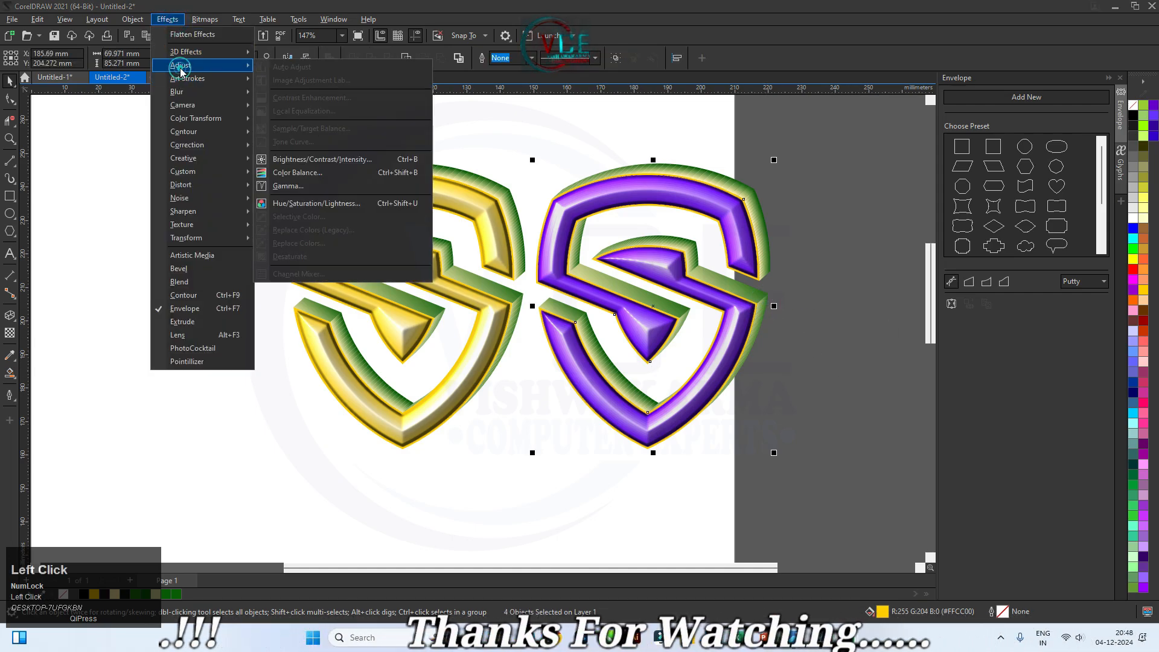
left_click(274, 208)
left_click_drag(607, 128, 382, 112)
left_click_drag(300, 239, 316, 240)
left_click(325, 240)
left_click(334, 241)
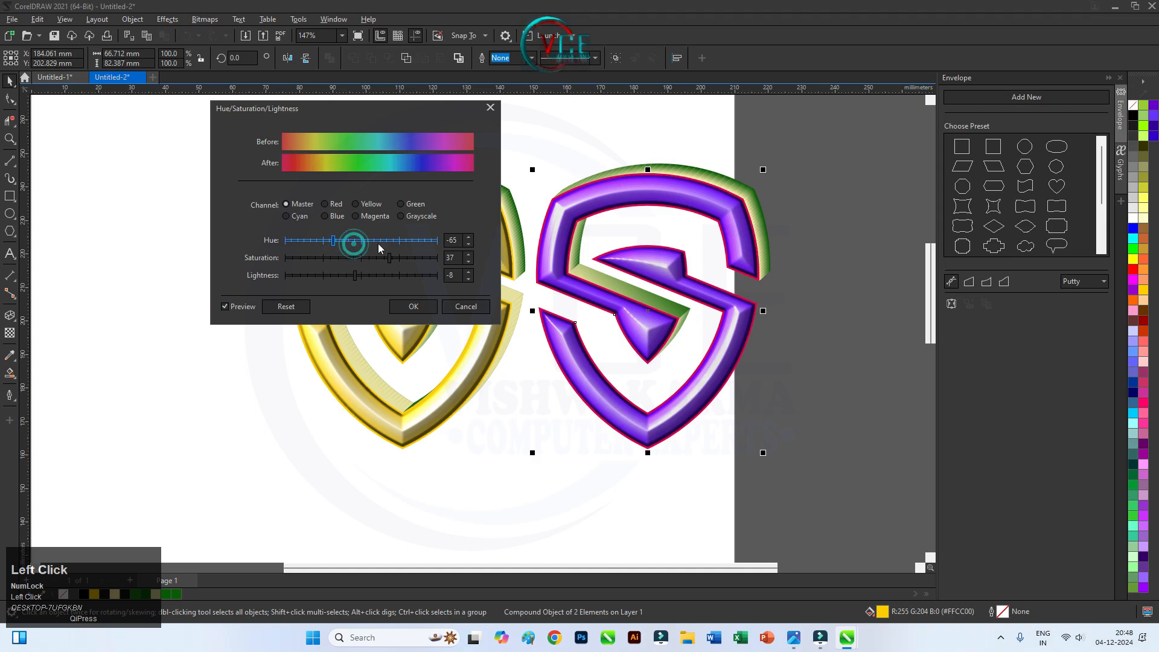
left_click(377, 243)
left_click(409, 240)
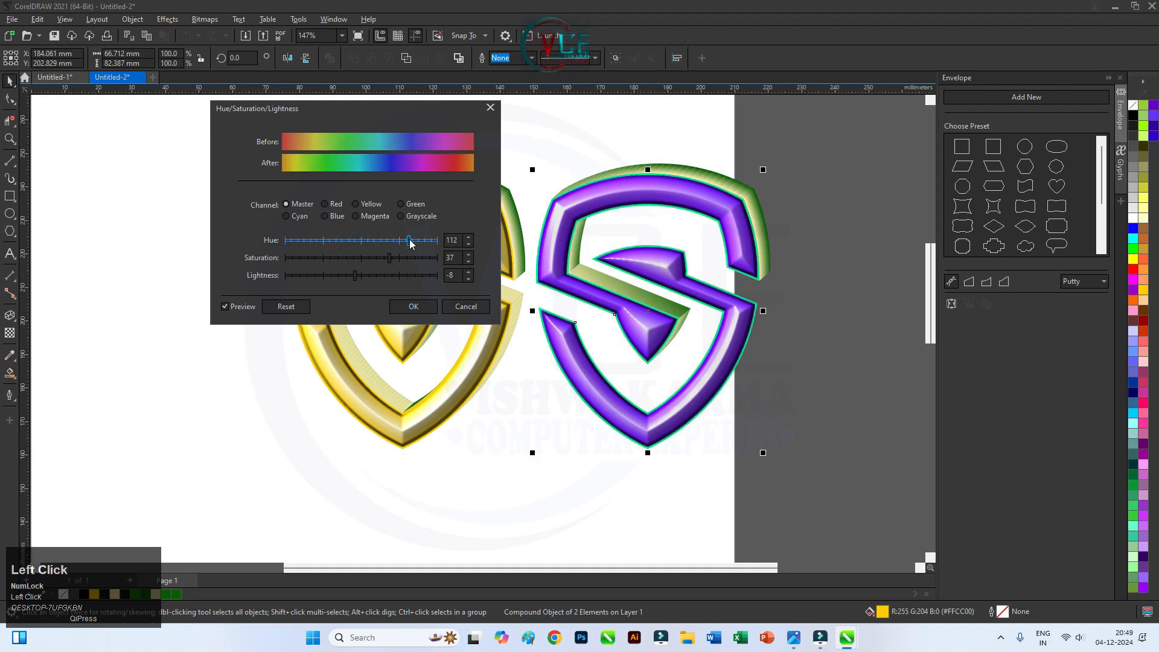
left_click(462, 306)
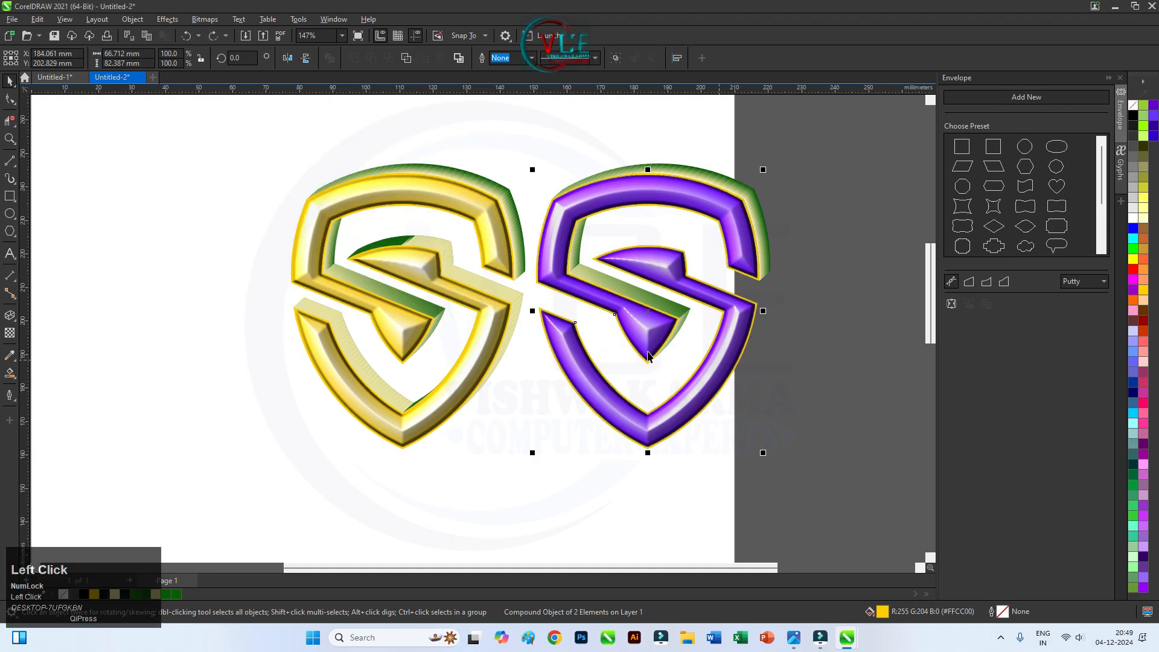
- Try to move the duplicate's lower extrusion away from its purple face
scroll(678, 362, "down", 3)
scroll(617, 309, "up", 3)
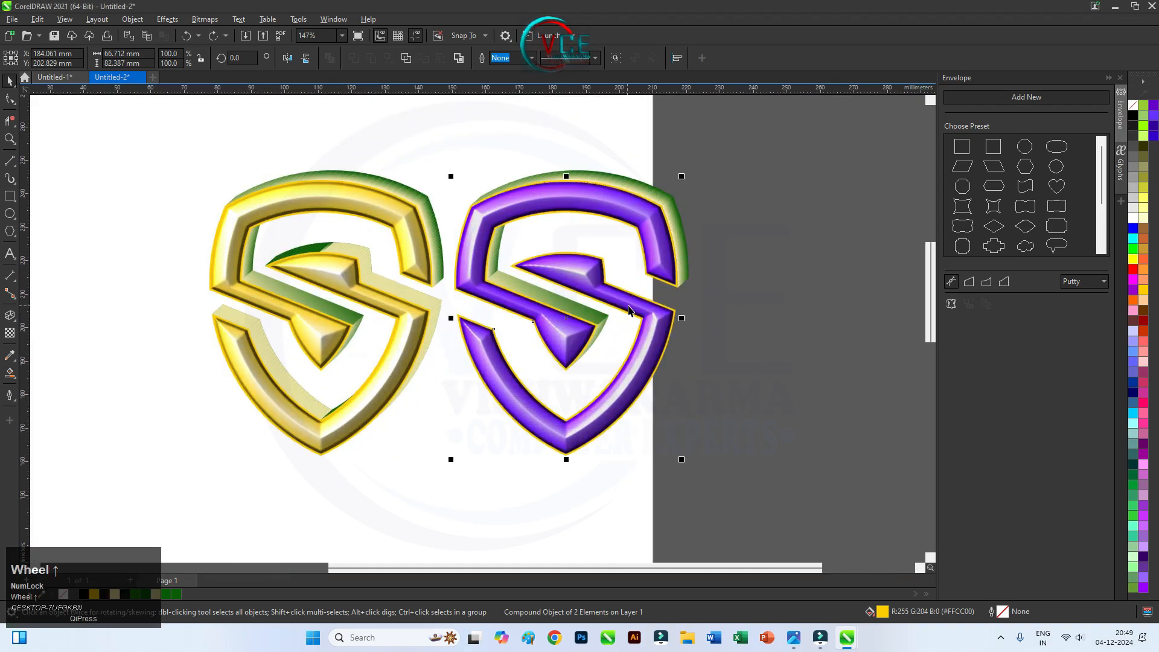
left_click(695, 340)
left_click_drag(677, 328, 703, 340)
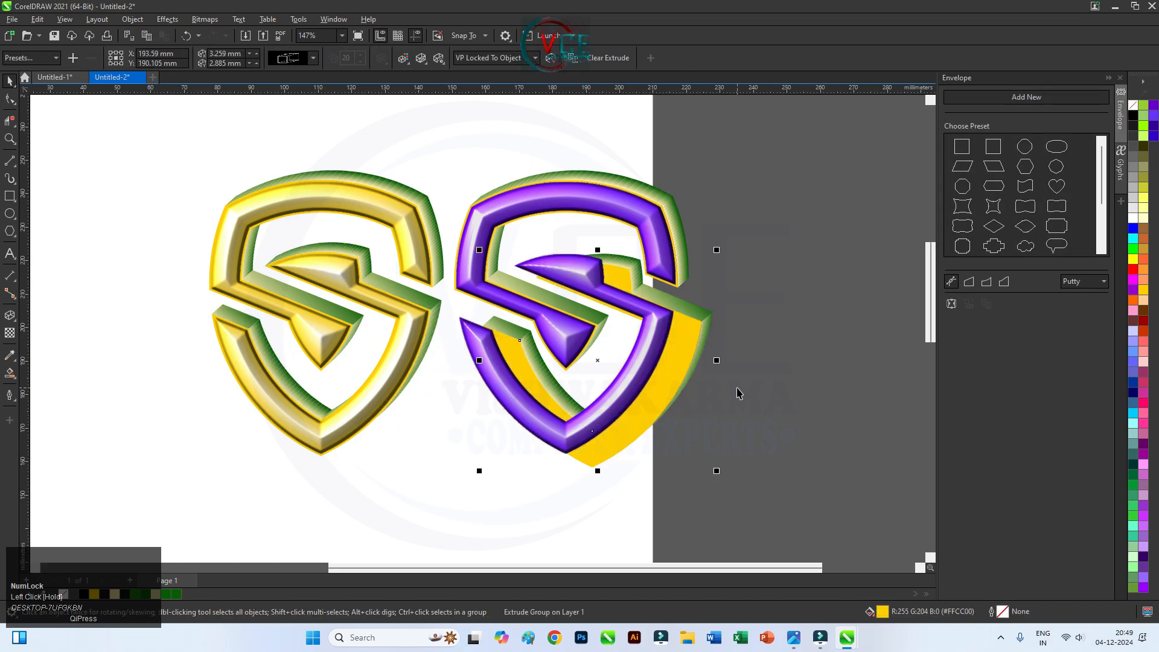
key("ctrl+z")
left_click(733, 358)
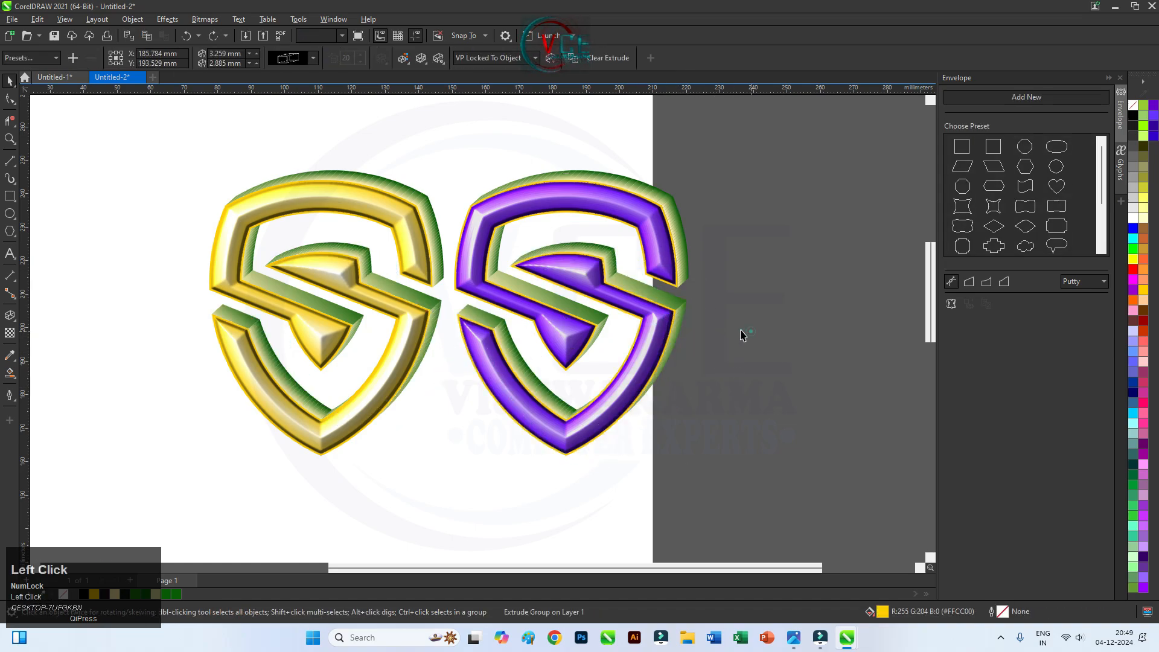
- Try grouping both extrusions of the duplicate and flattening their effects together
left_click(670, 202, "shift")
right_click(670, 203)
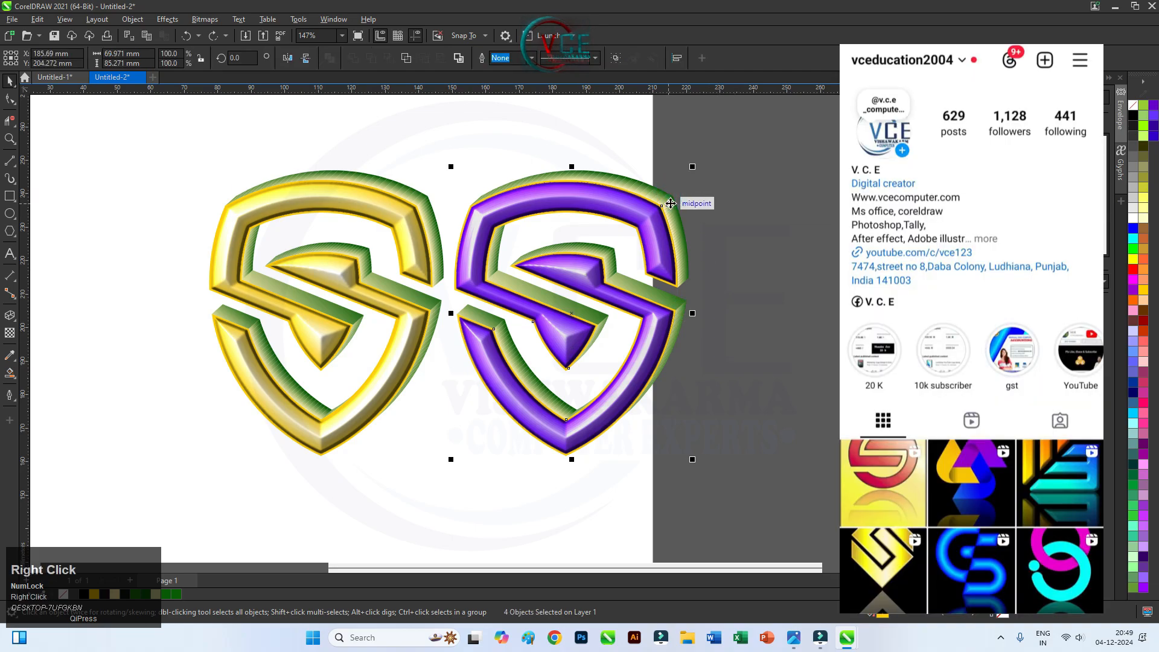
left_click(695, 225)
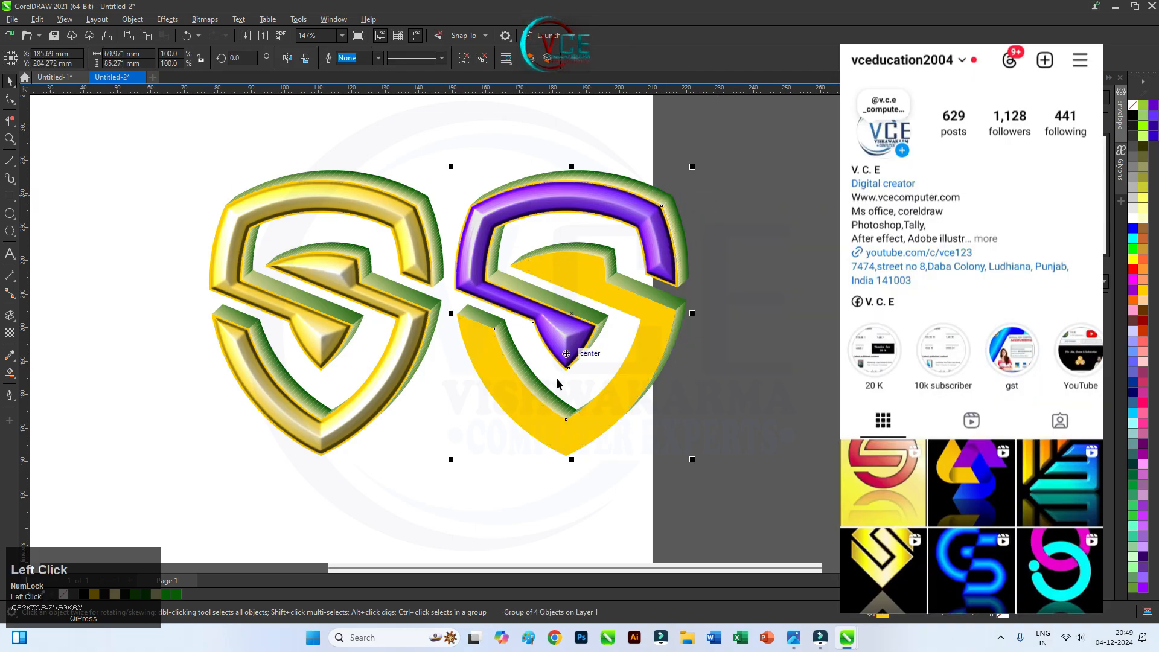
key("ctrl+z")
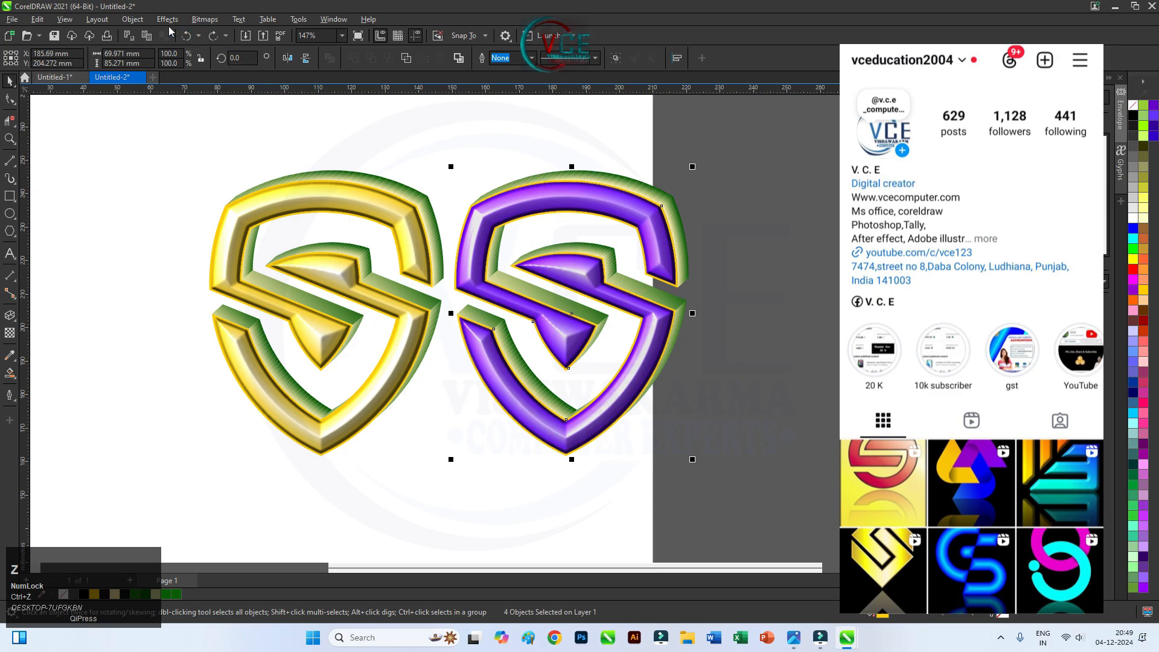
left_click(167, 19)
left_click(176, 35)
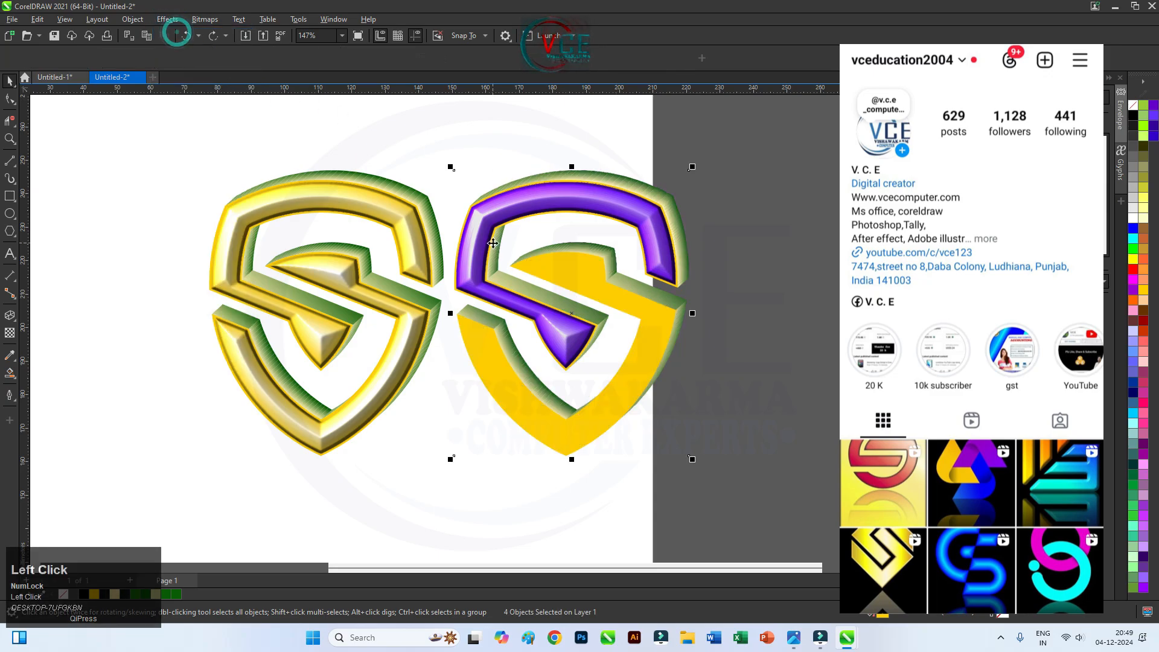
key("ctrl+z")
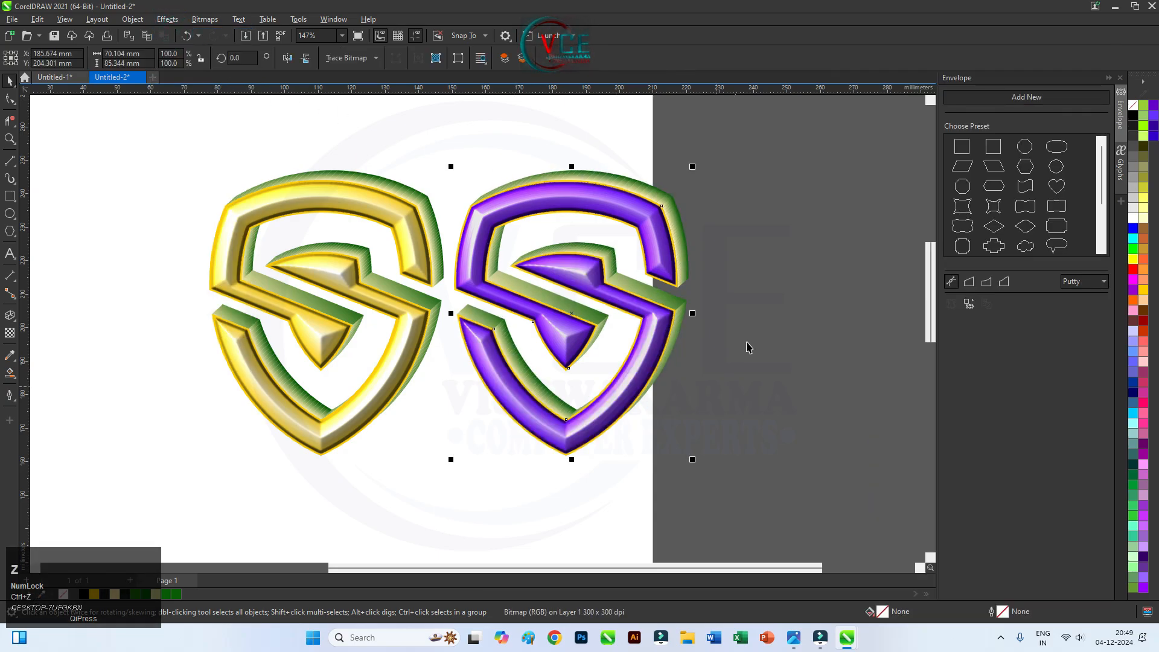
- Try to move the purple lower contour group off its extrusion
left_click(753, 314)
left_click_drag(659, 338, 721, 396)
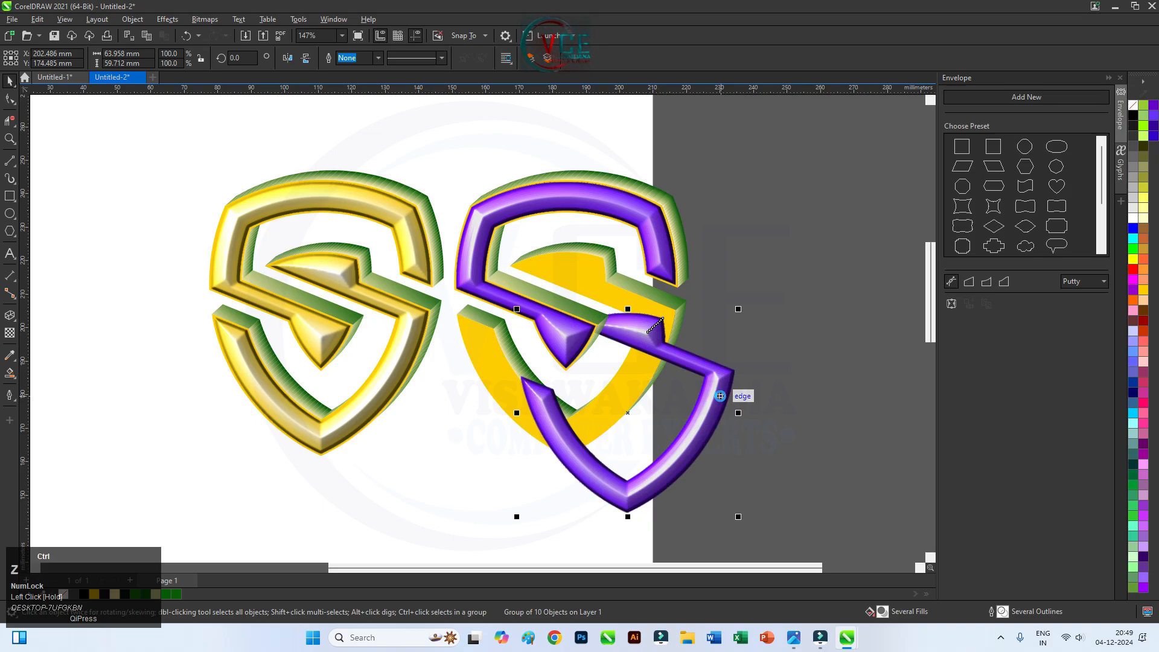
key("ctrl+z")
- Flatten the effects of the duplicate's lower extrusion and upper extrusion separately into bitmaps
left_click(707, 305)
left_click(686, 303)
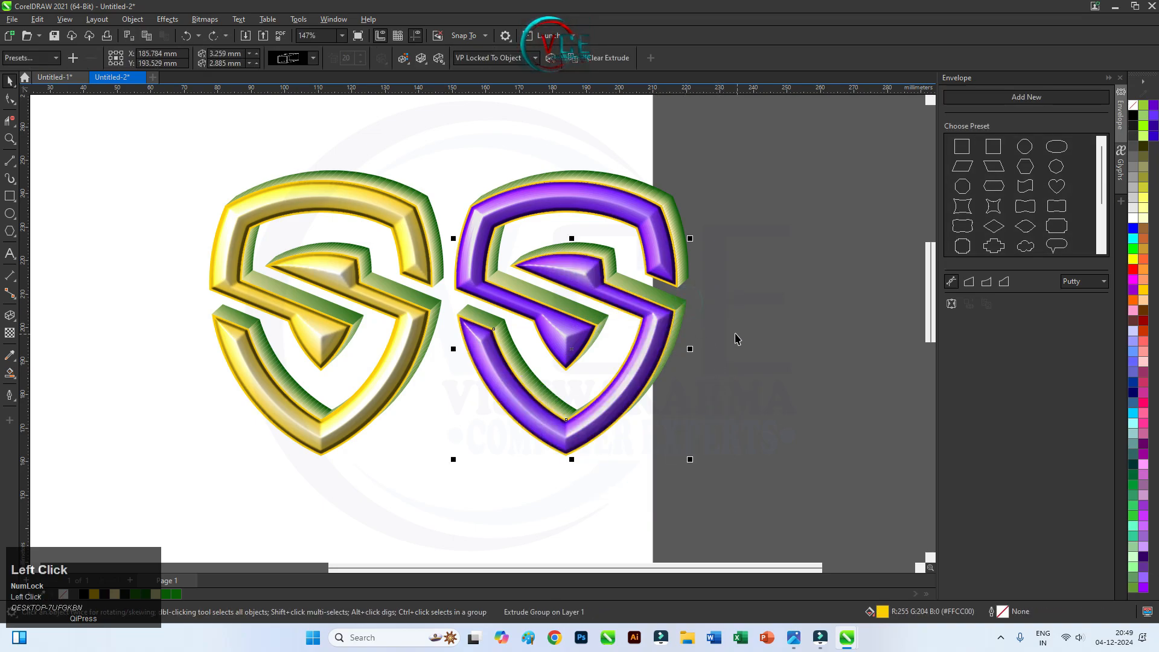
left_click(168, 23)
left_click(178, 35)
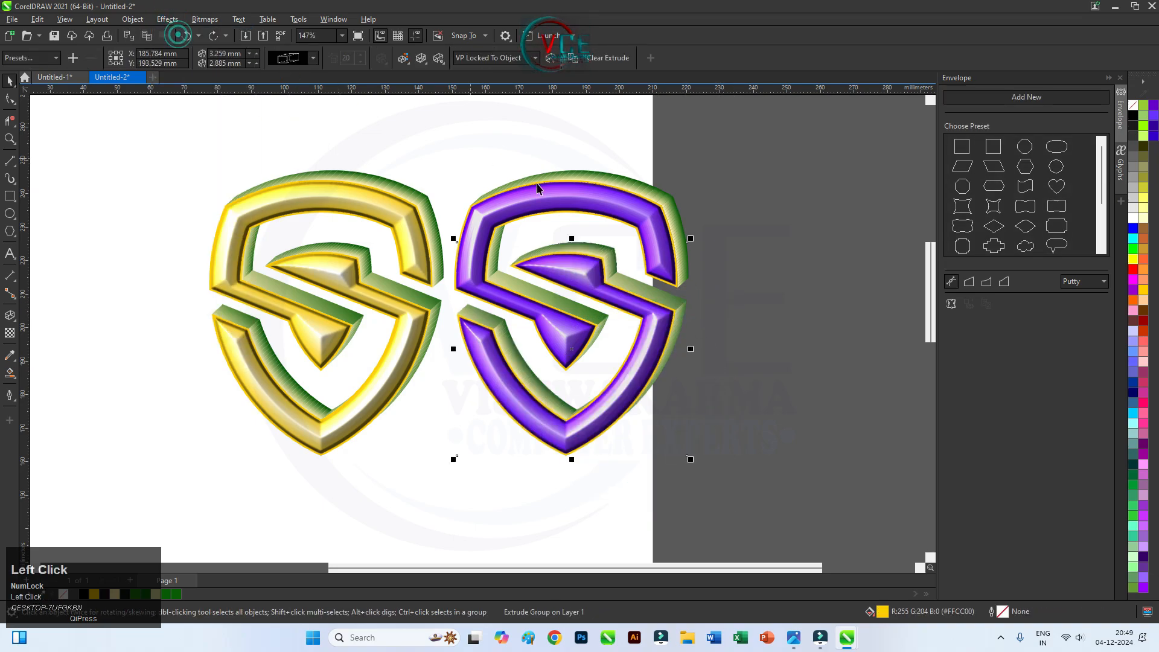
left_click(671, 202)
left_click(171, 23)
left_click(179, 33)
left_click(747, 236)
- Try to select both flattened extrusion bitmaps of the duplicate together
left_click(683, 318)
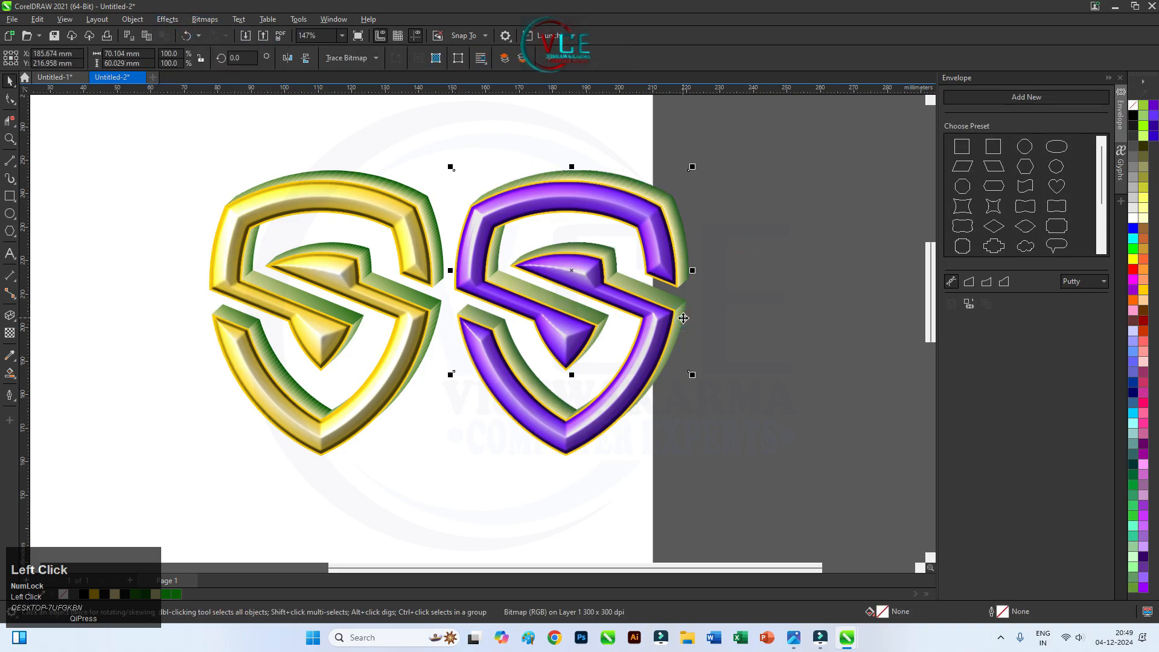
left_click(732, 206)
left_click(673, 197)
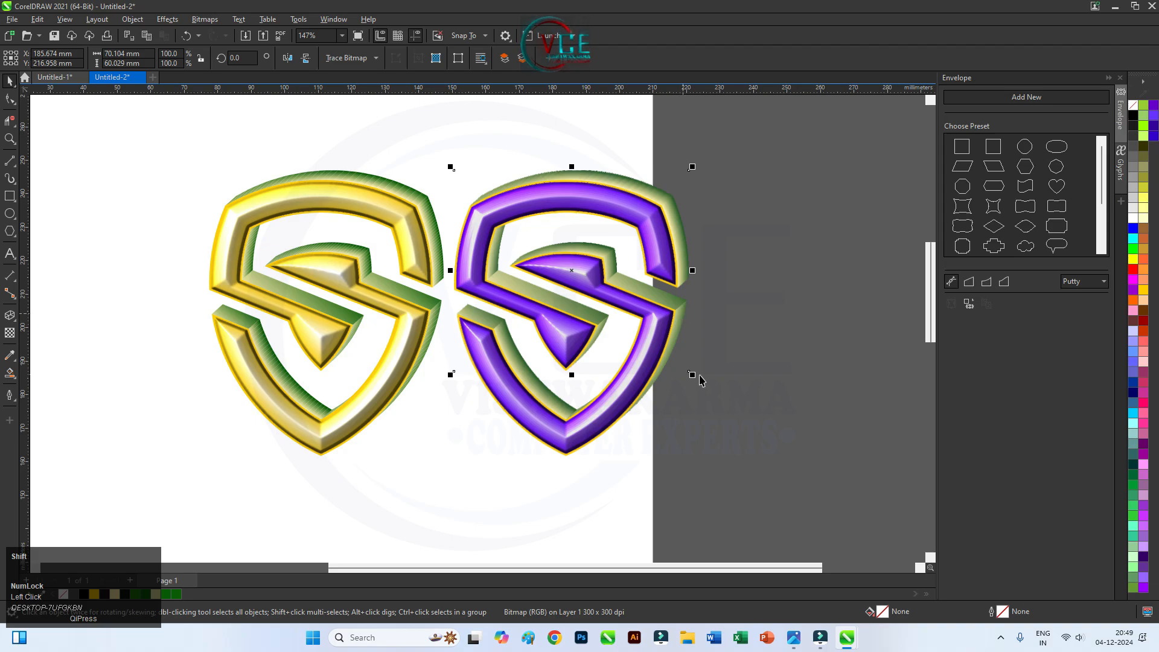
left_click(684, 308, "shift")
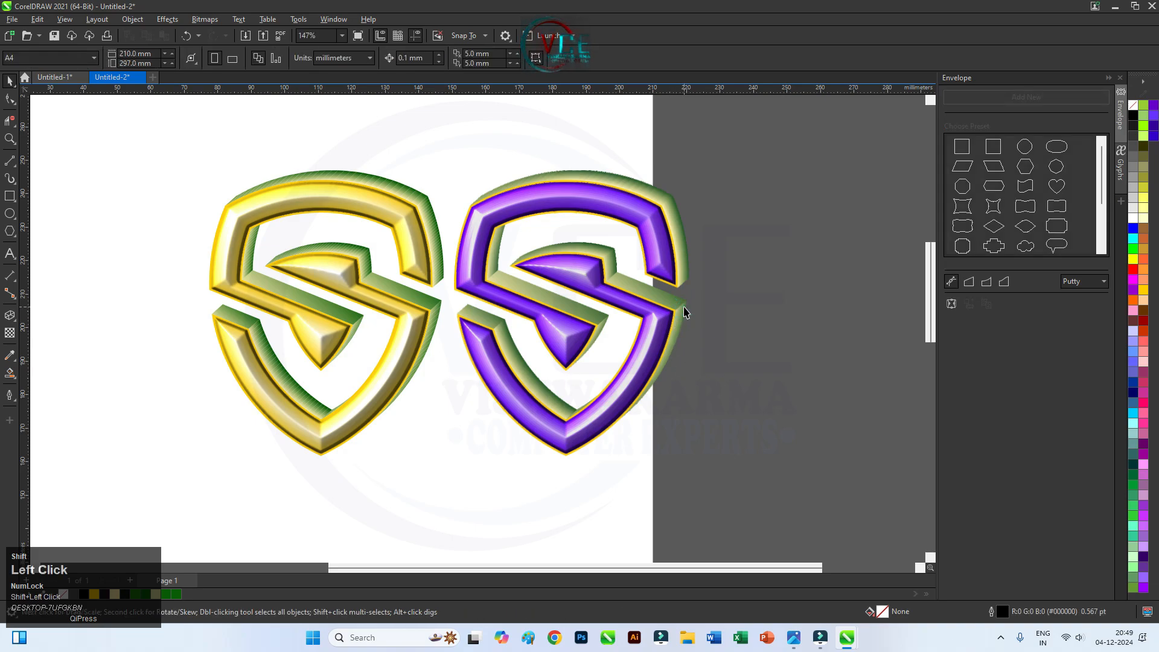
left_click(684, 307, "shift")
- Try to move the flattened upper extrusion bitmap away from the purple logo
left_click(681, 228)
left_click_drag(687, 247, 761, 277)
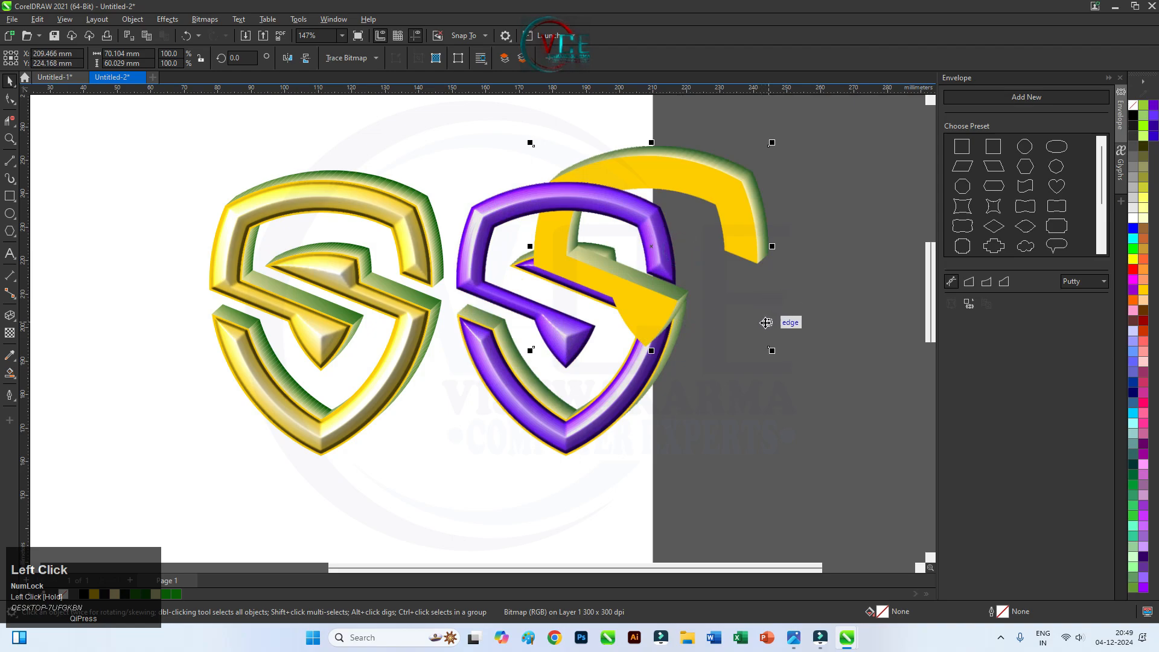
key("ctrl+z")
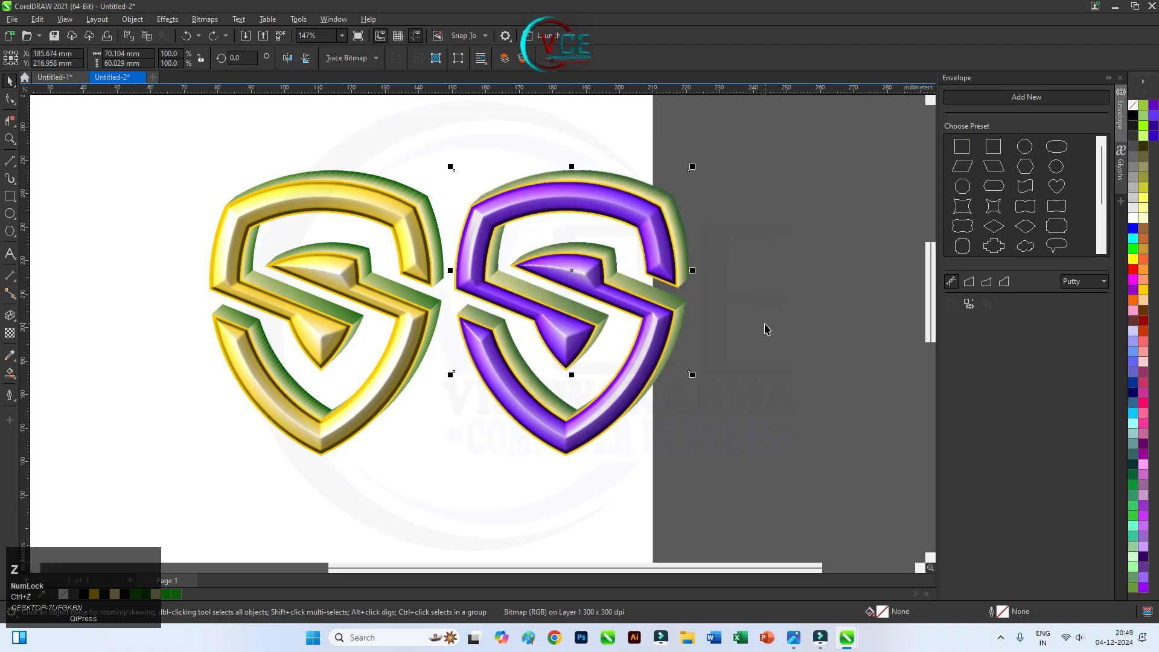
- Recolour the duplicate's upper extrusion bitmap blue using Hue/Saturation/Lightness with hue 139, saturation 37 and lightness -8
left_click(681, 312, "shift")
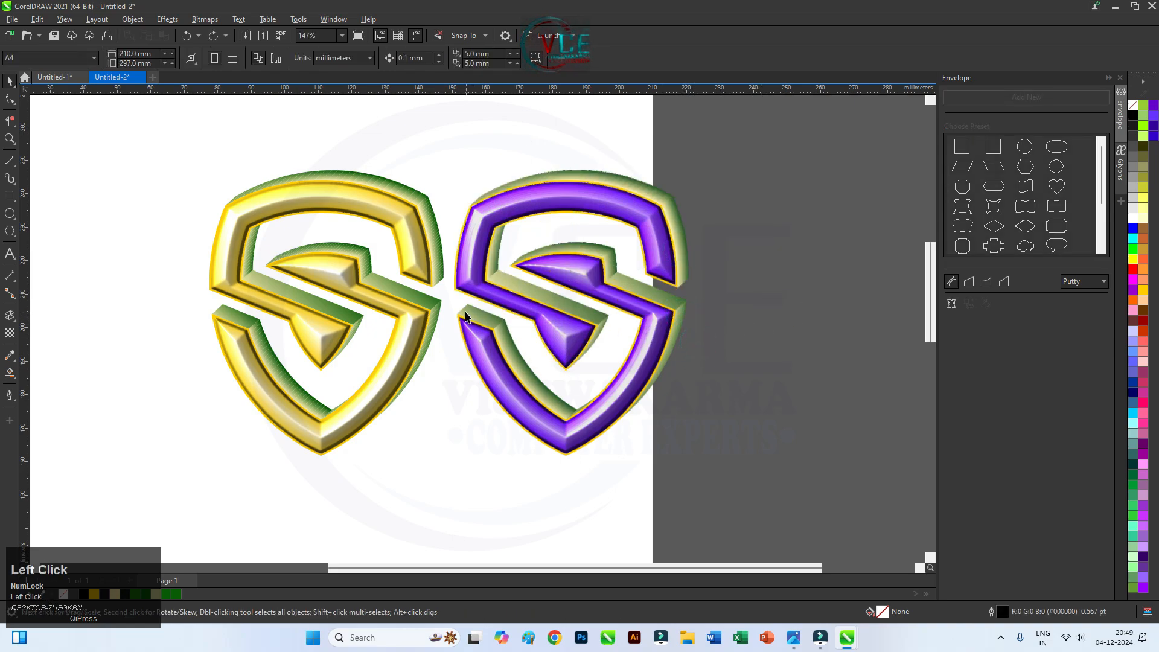
left_click(467, 316)
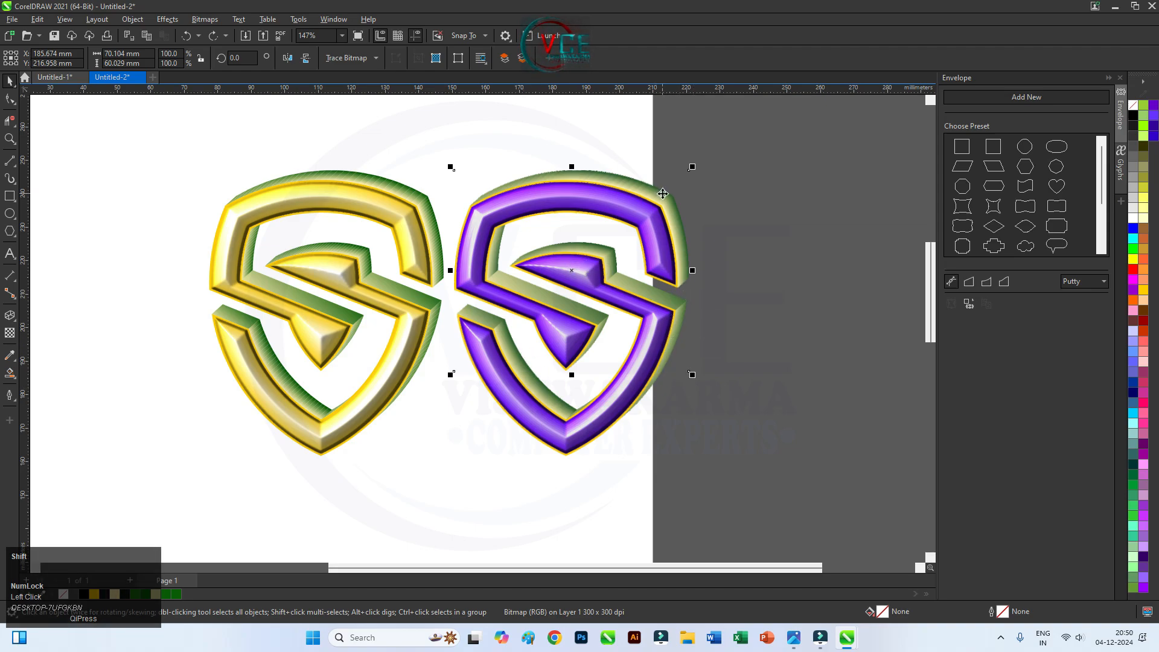
left_click(167, 19)
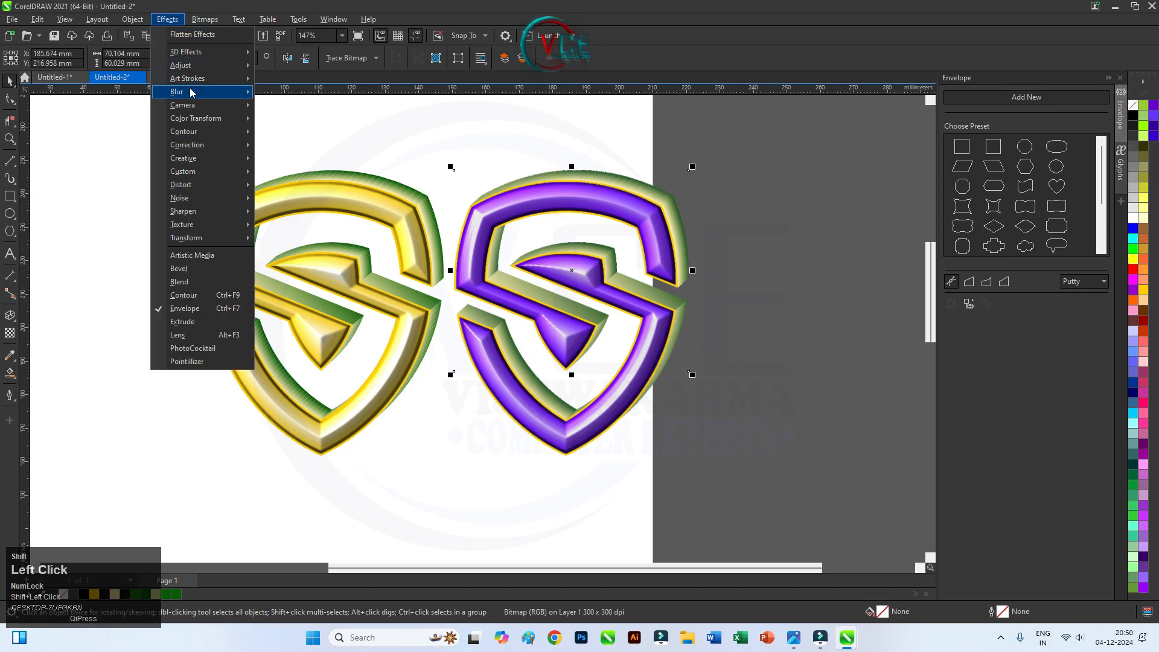
left_click(197, 66)
left_click(332, 203)
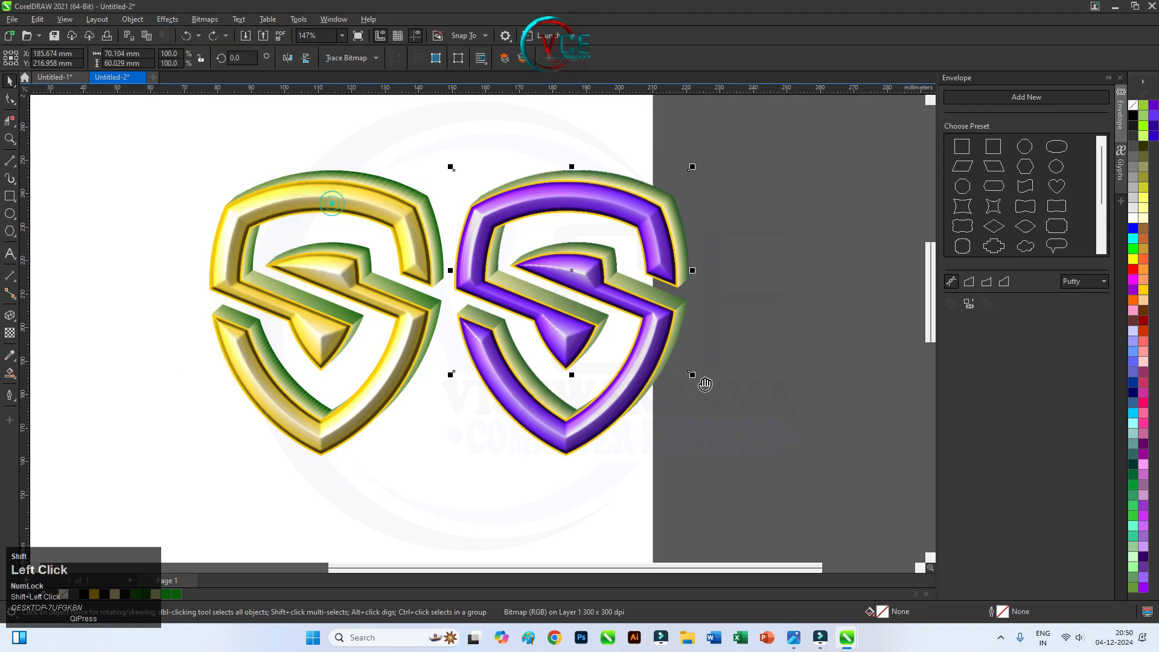
left_click_drag(621, 204, 913, 174)
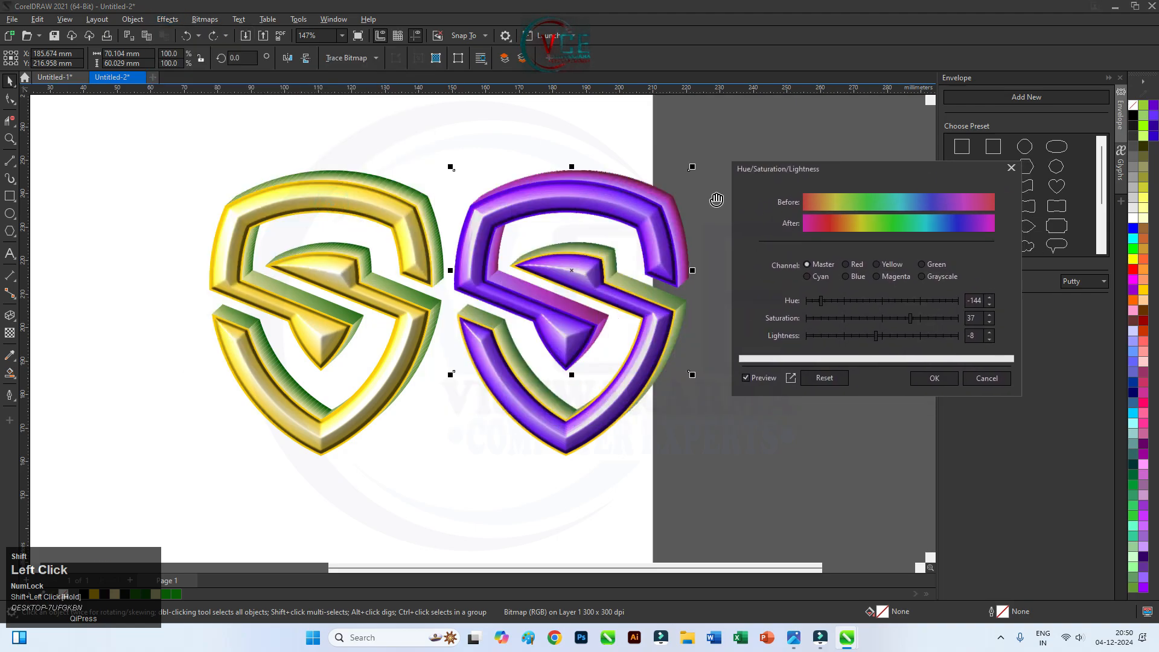
left_click(837, 305)
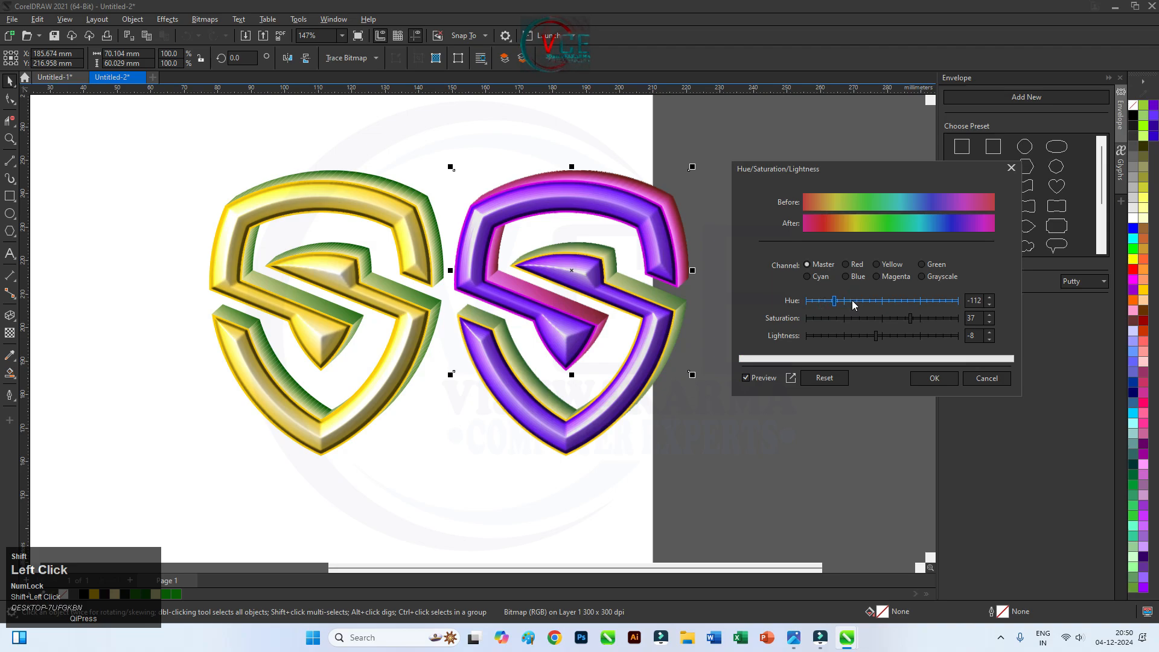
mouse_move(870, 303)
left_mouse_down()
mouse_move(898, 302)
mouse_move(874, 304)
left_mouse_up()
left_click(875, 303)
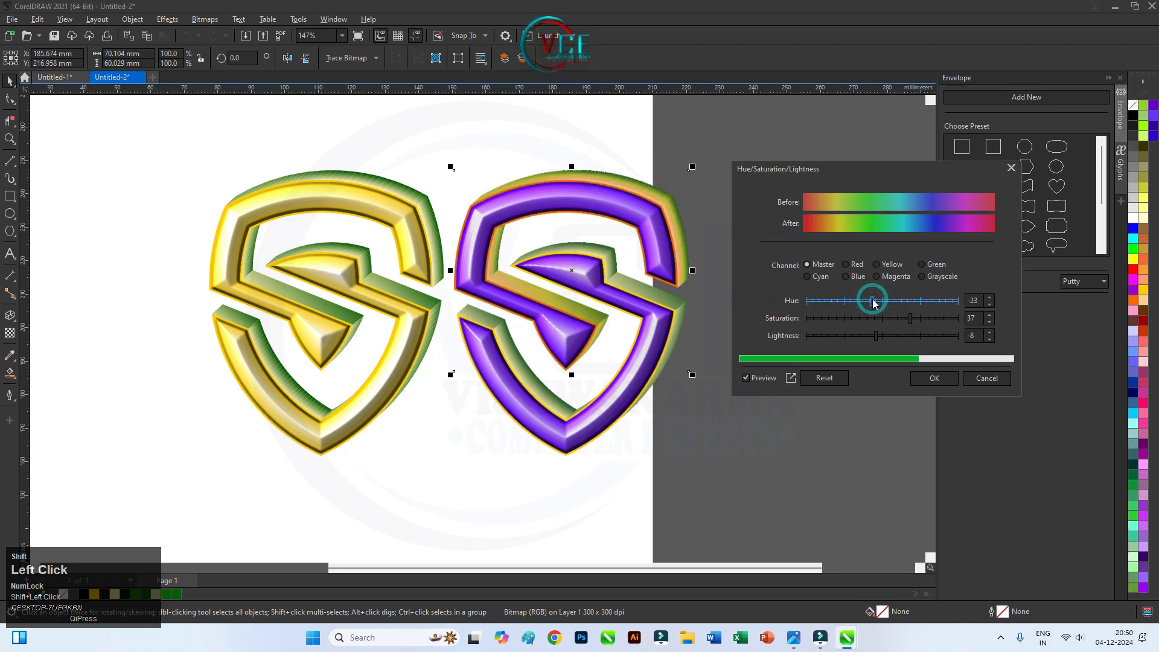
left_click(903, 303)
left_click(942, 302)
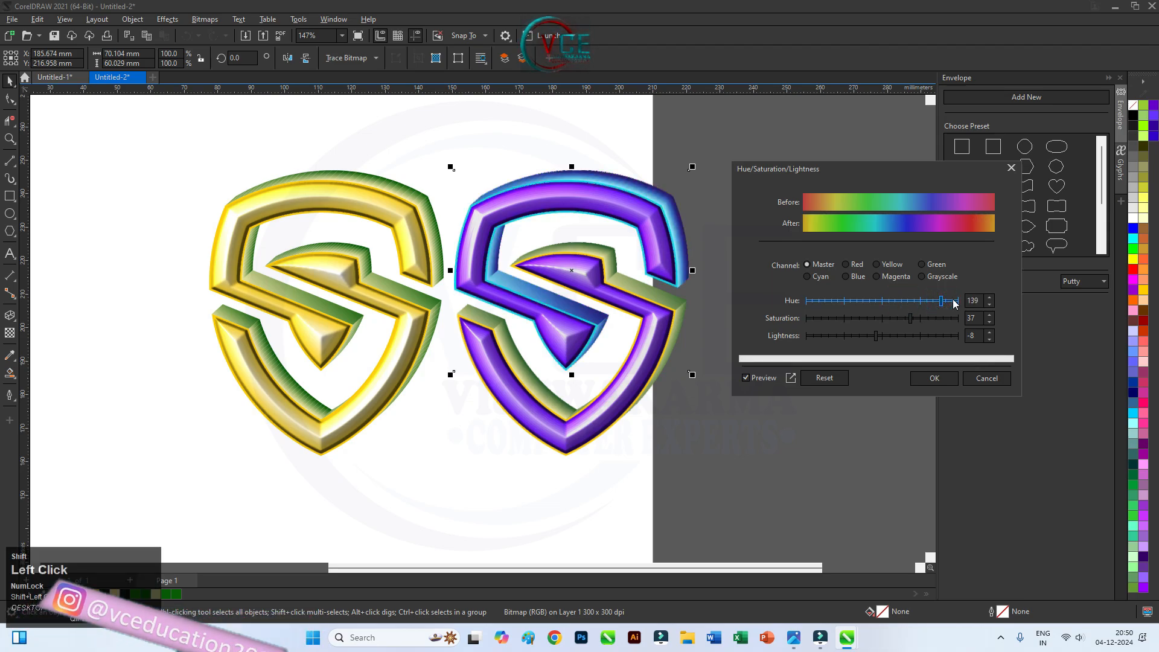
left_click(934, 378)
left_click(770, 421)
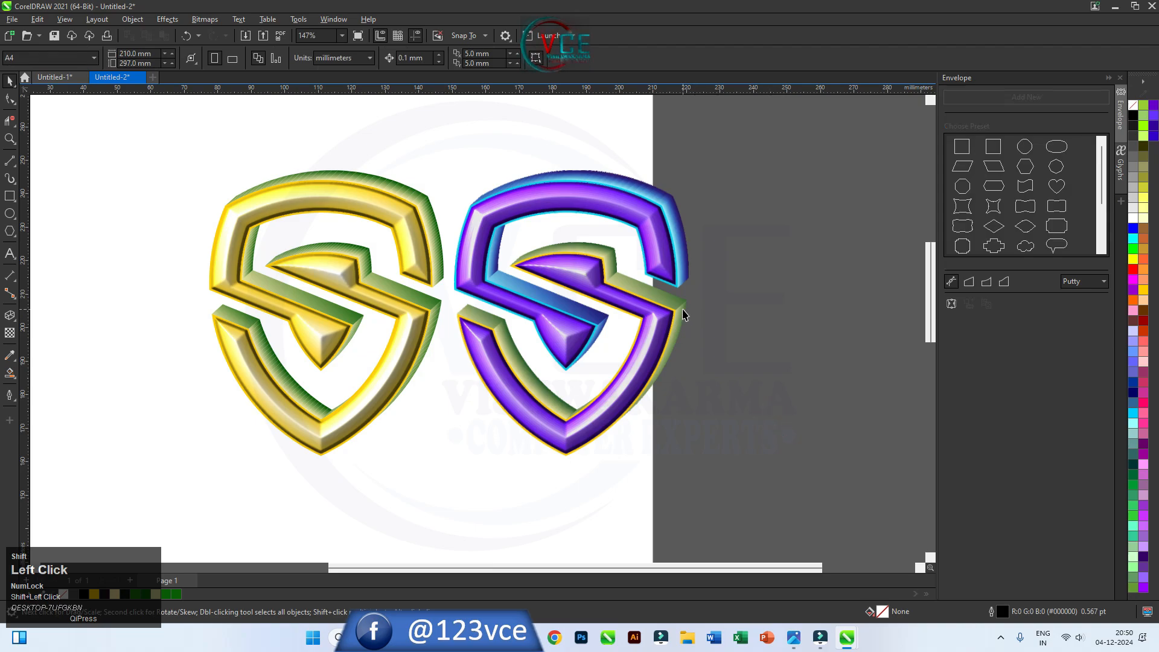
- Apply the same Hue/Saturation/Lightness values, hue 139, saturation 37 and lightness -8, to the duplicate's lower extrusion bitmap
left_click(683, 309)
left_click(489, 474)
left_click(535, 381)
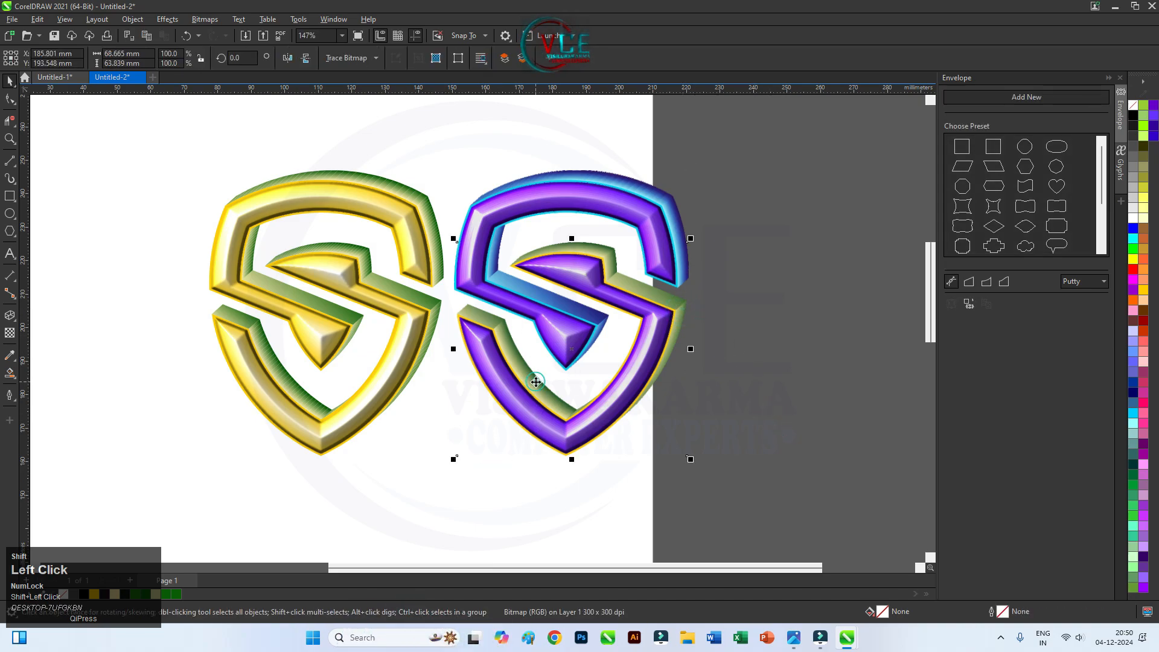
left_click(163, 18)
mouse_move(181, 65)
left_click(289, 201)
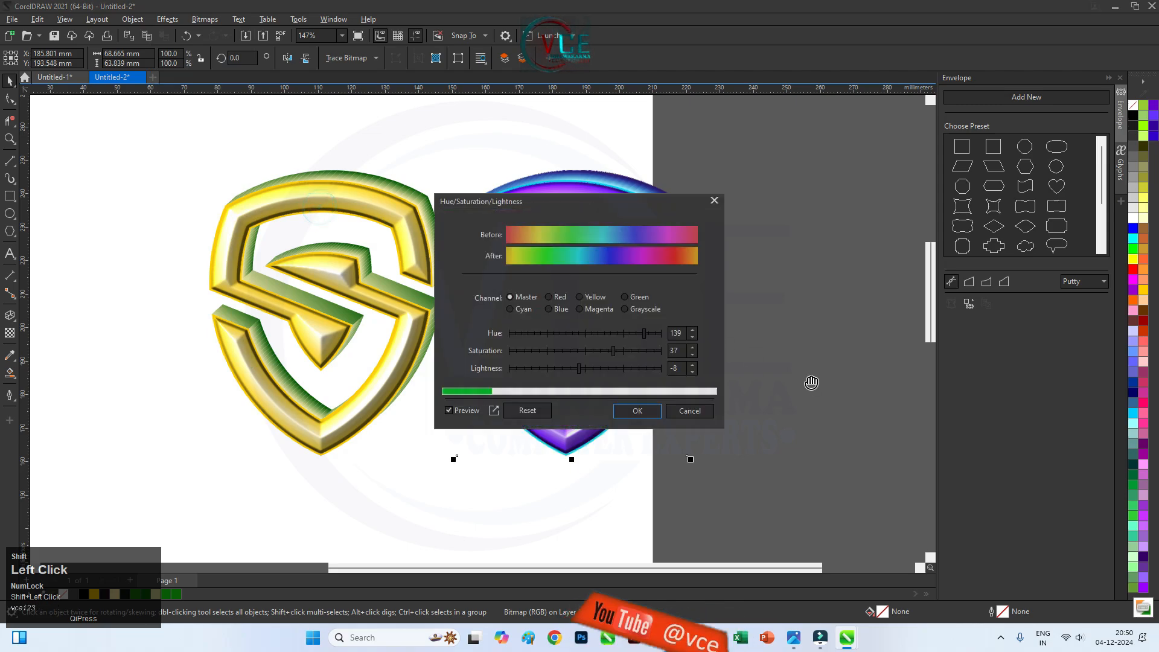
left_click_drag(639, 208, 397, 146)
left_click(409, 349)
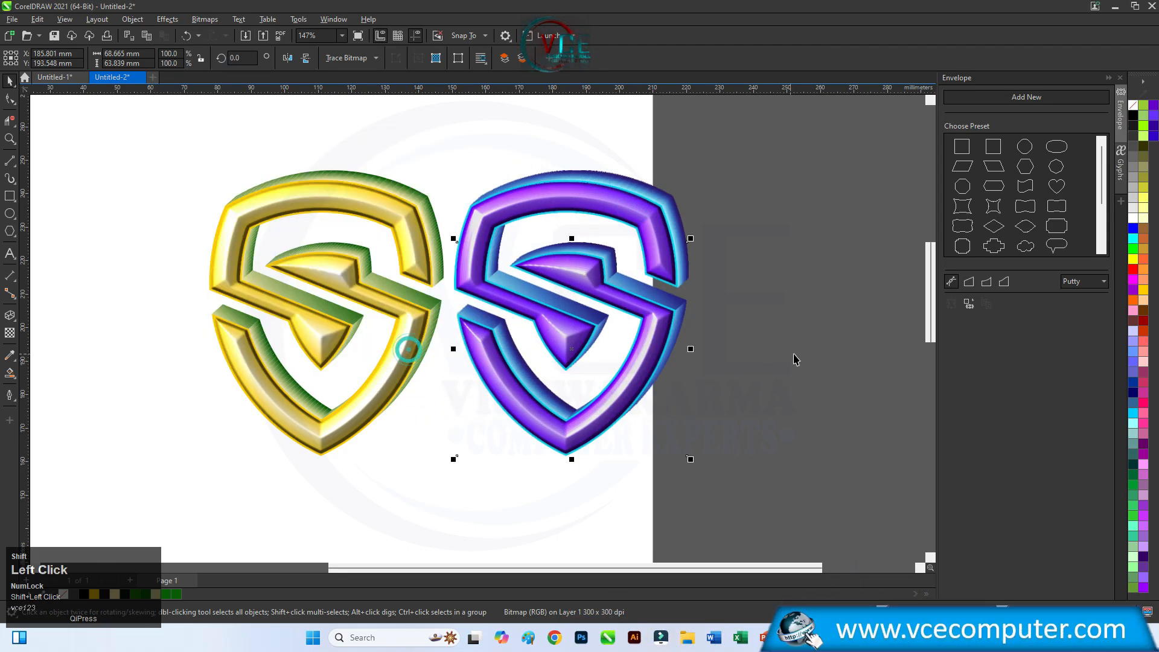
left_click(794, 356)
- Group the gold and purple logos and draw a rectangle about 171 by 100 mm around both
scroll(580, 273, "down", 1)
left_click_drag(684, 459, 684, 458)
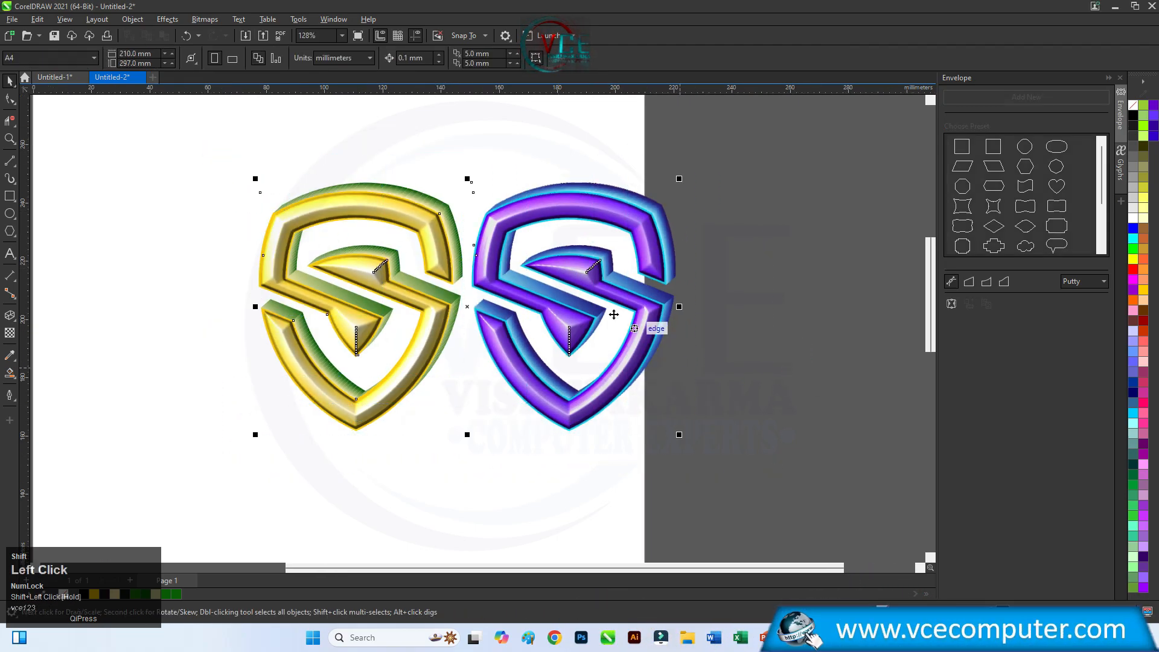
right_click(565, 267)
left_click(622, 324)
left_click(10, 195)
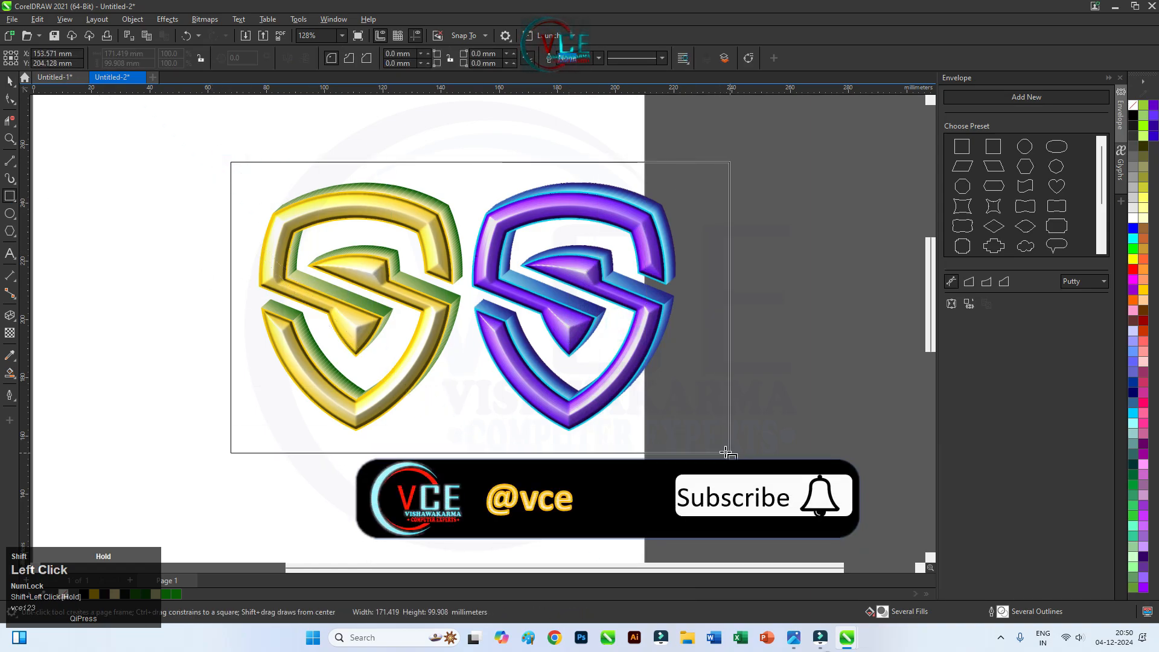